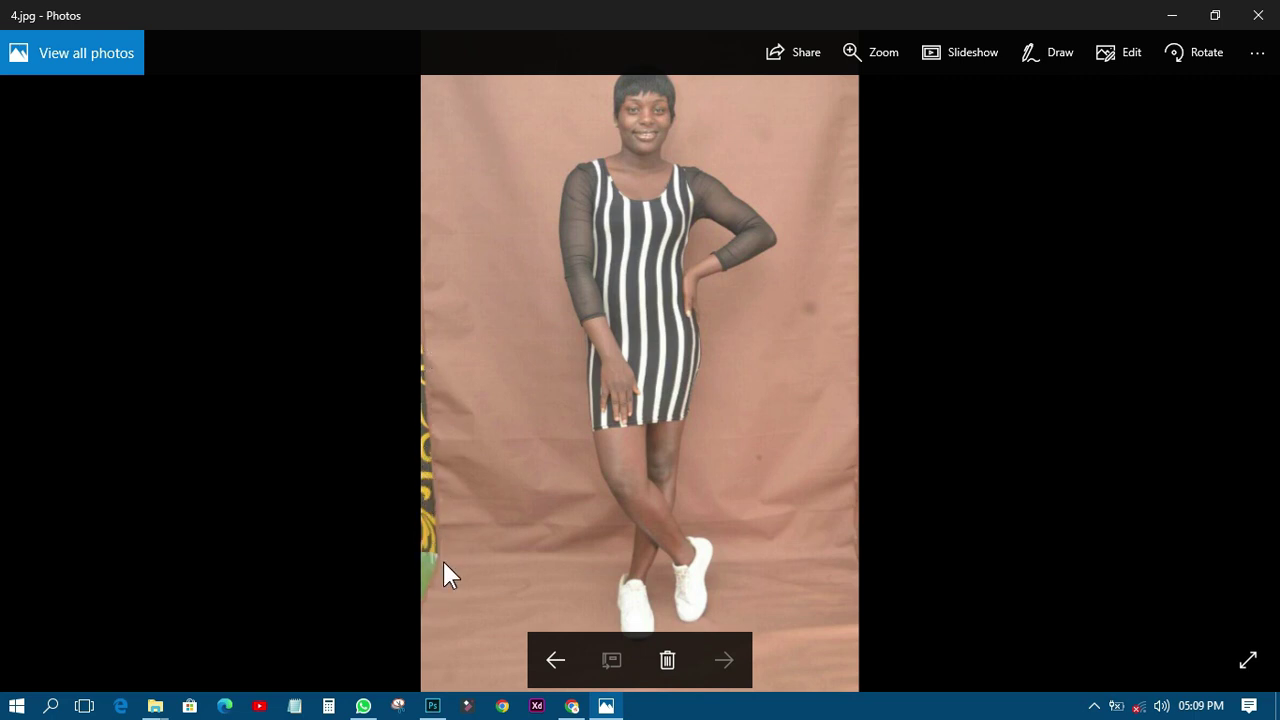
# Step: Examine the subject and fabric backdrop in 4.jpg up close, from the head down to the shoes
pyautogui.click(879, 52)
pyautogui.click(532, 346)
pyautogui.moveTo(513, 257); pyautogui.dragTo(620, 503)
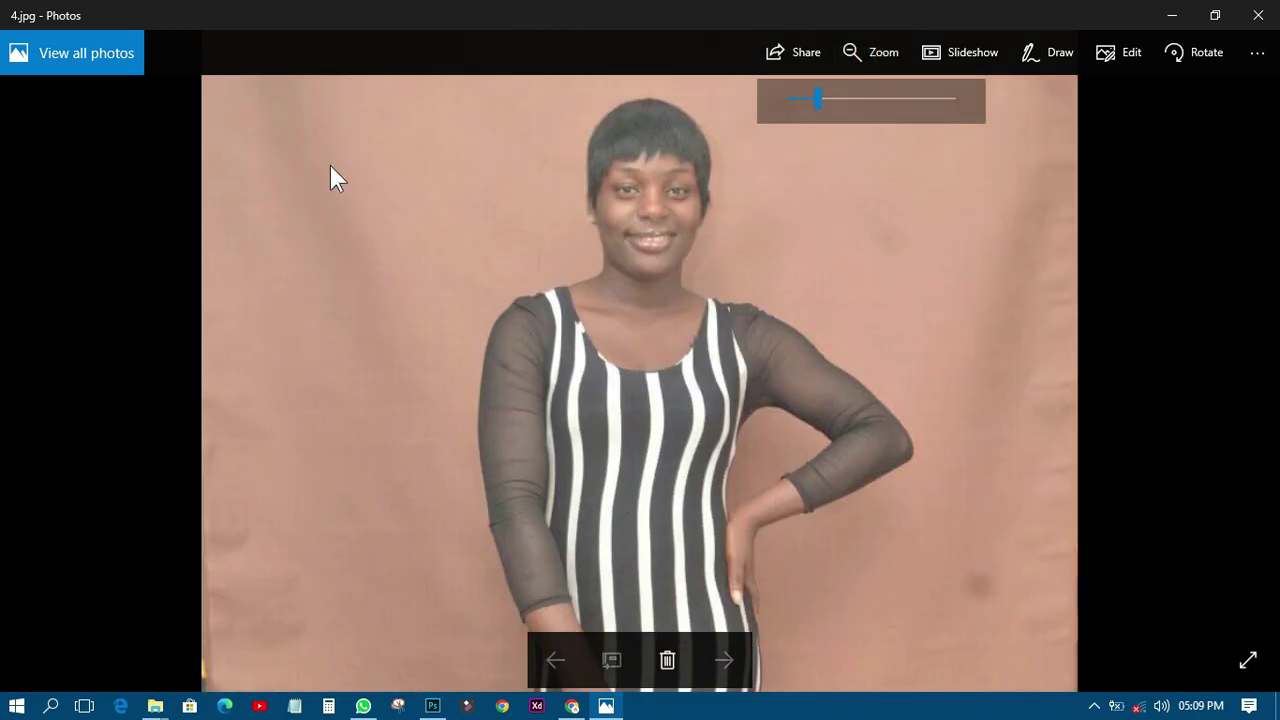
pyautogui.scroll(-4, 977, 452)
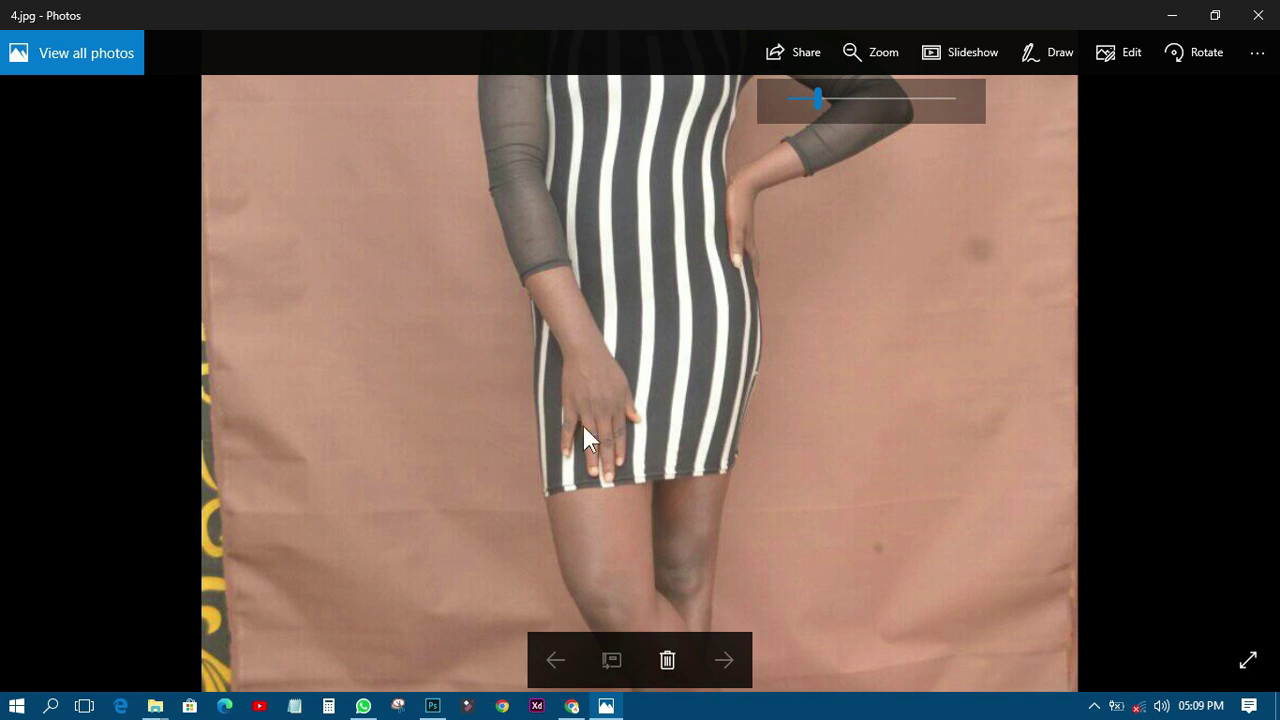
pyautogui.moveTo(571, 480); pyautogui.dragTo(503, 329)
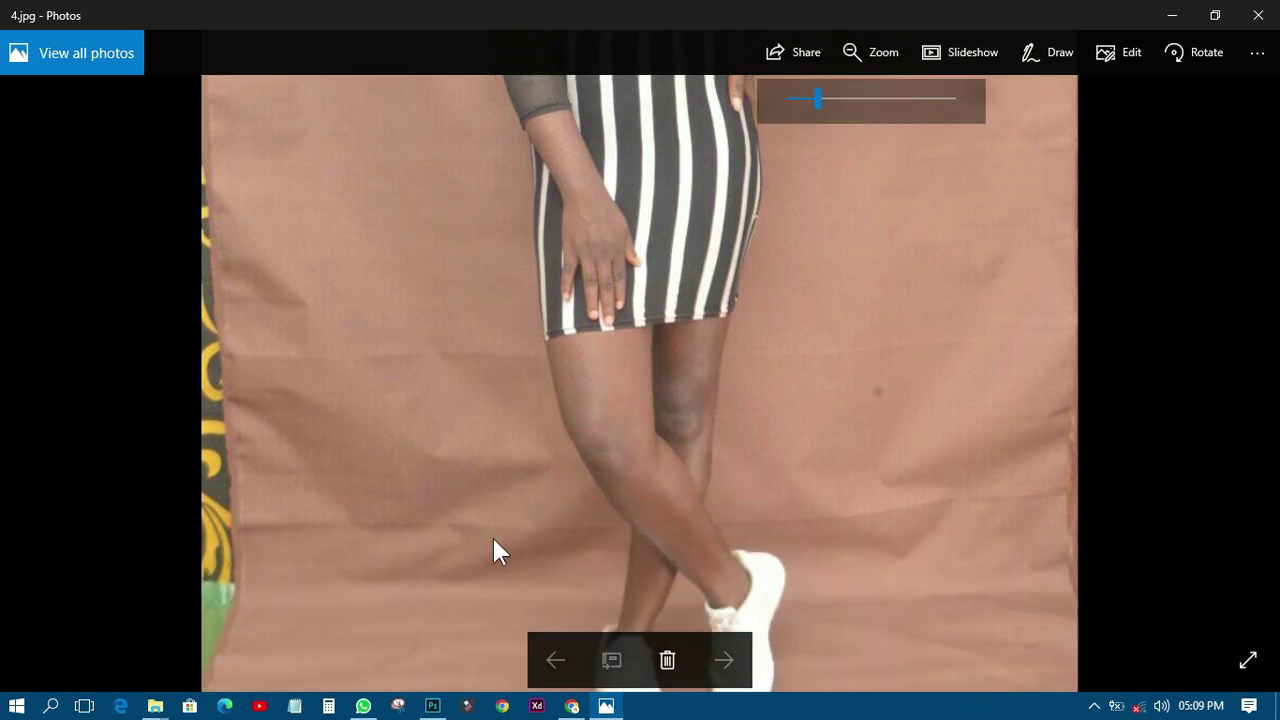
pyautogui.moveTo(480, 500); pyautogui.dragTo(474, 403)
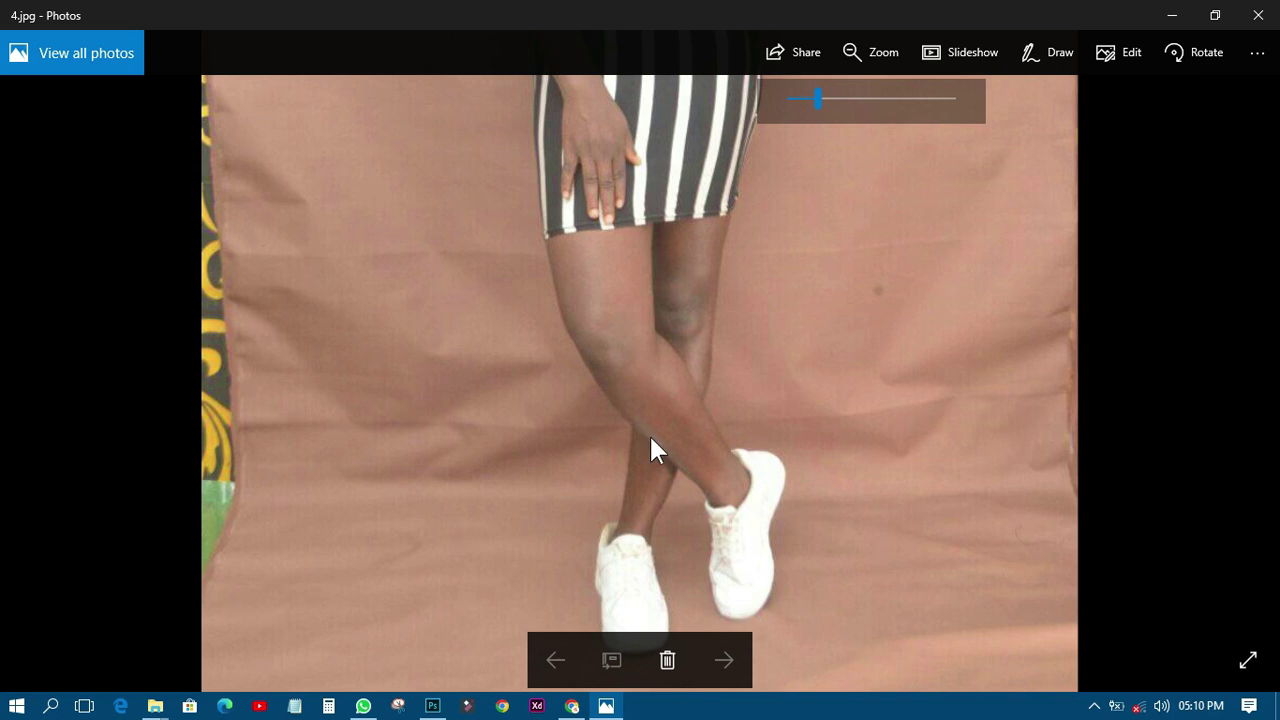
pyautogui.click(864, 49)
# Step: View 3.jpg and examine its yellow backdrop and the fur-covered seat up close
pyautogui.click(558, 662)
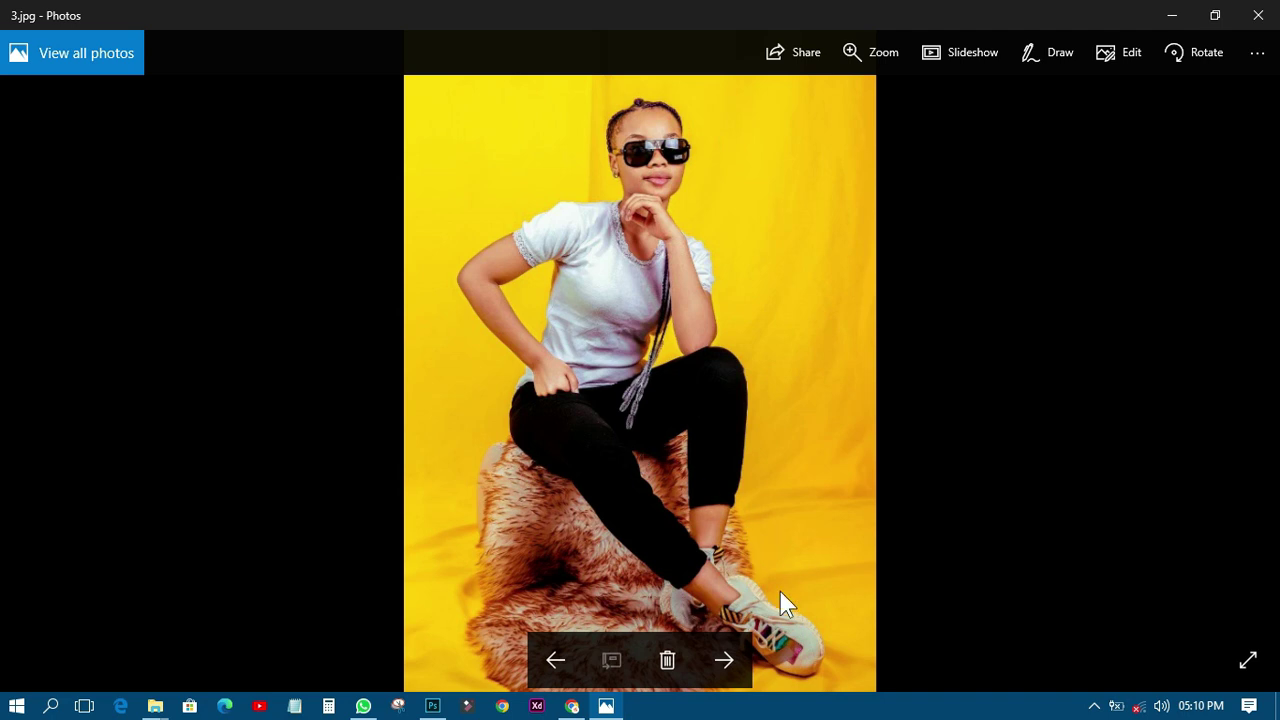
pyautogui.click(862, 50)
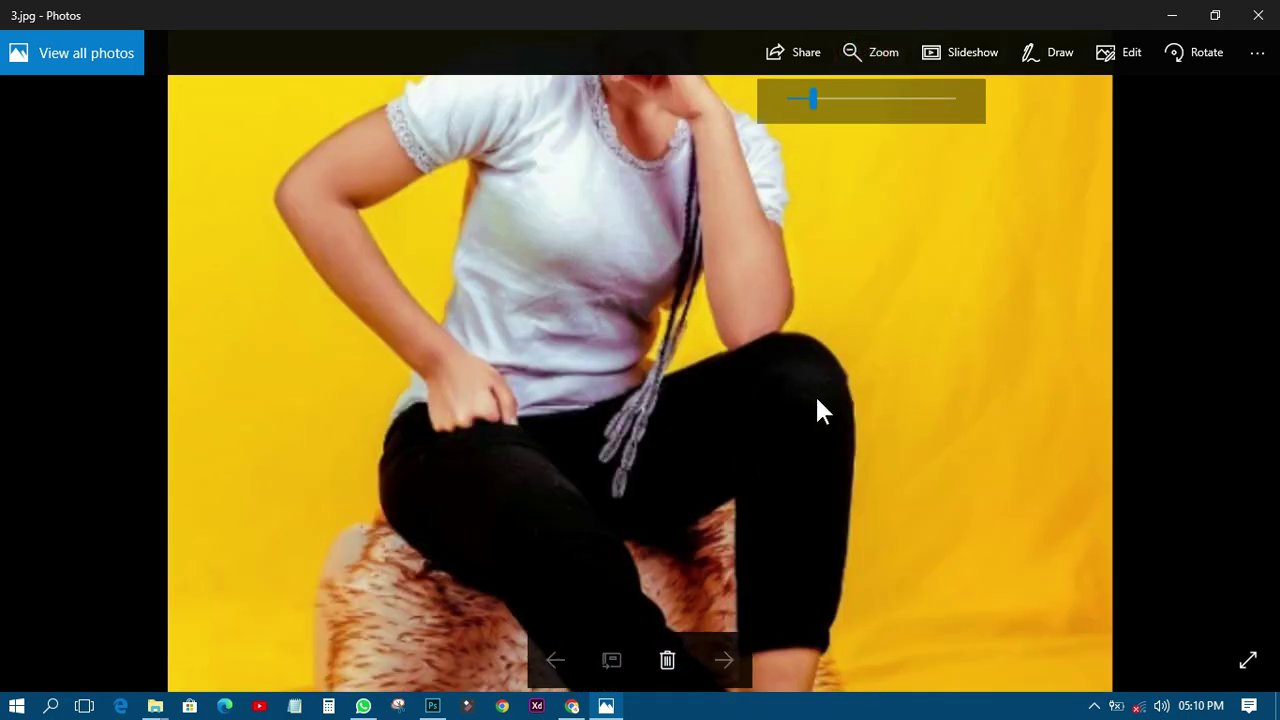
pyautogui.scroll(-5, 815, 400)
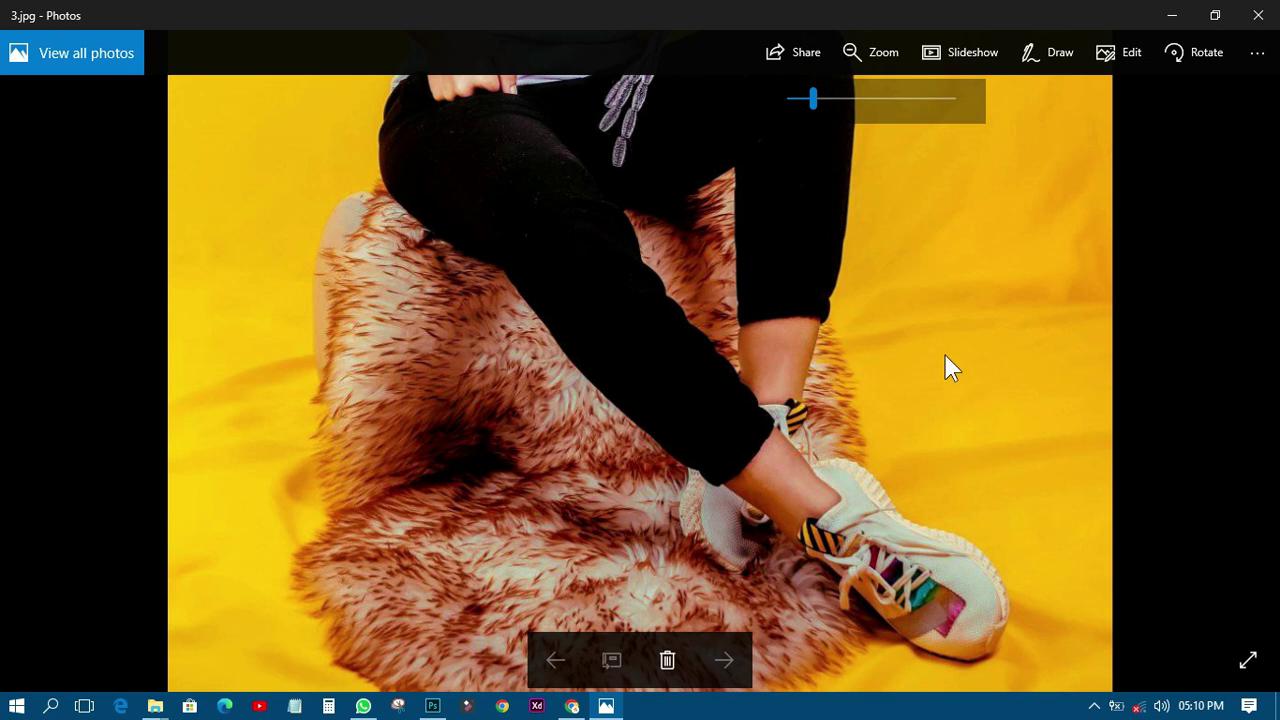
pyautogui.click(865, 45)
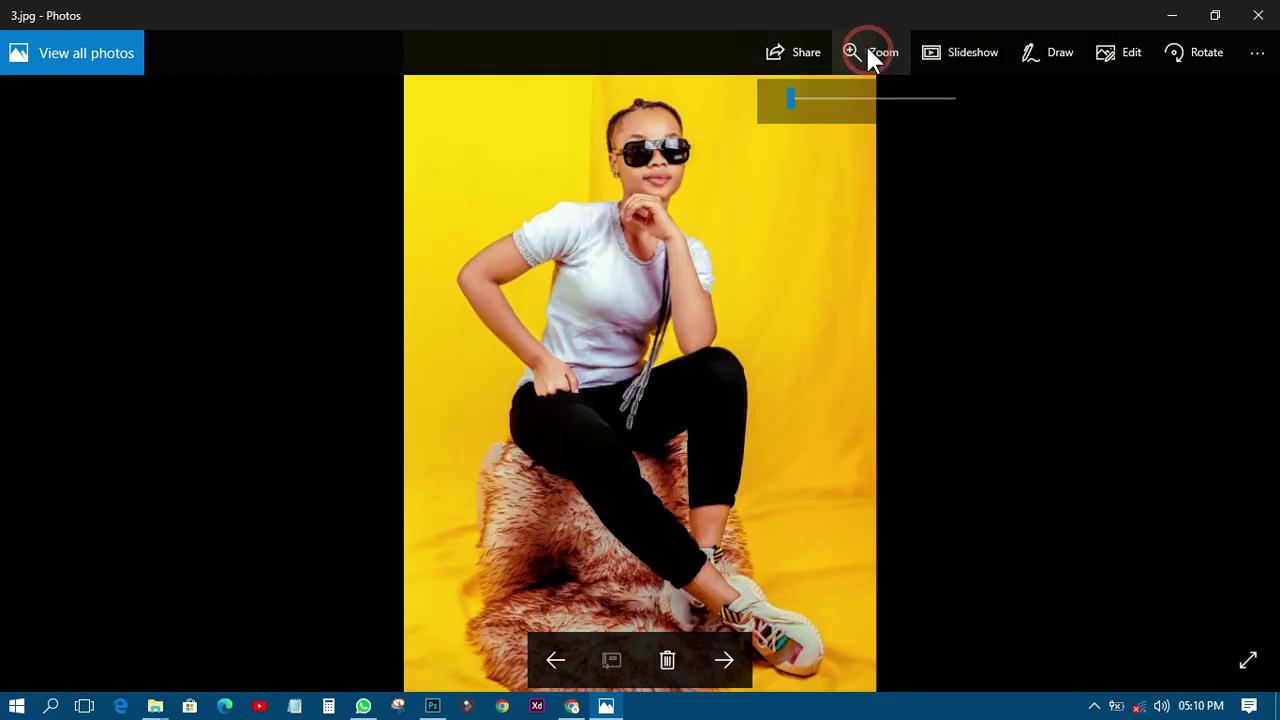
# Step: View the sample photos 2.jpg and 1.jpg, and close the photo viewer
pyautogui.click(555, 659)
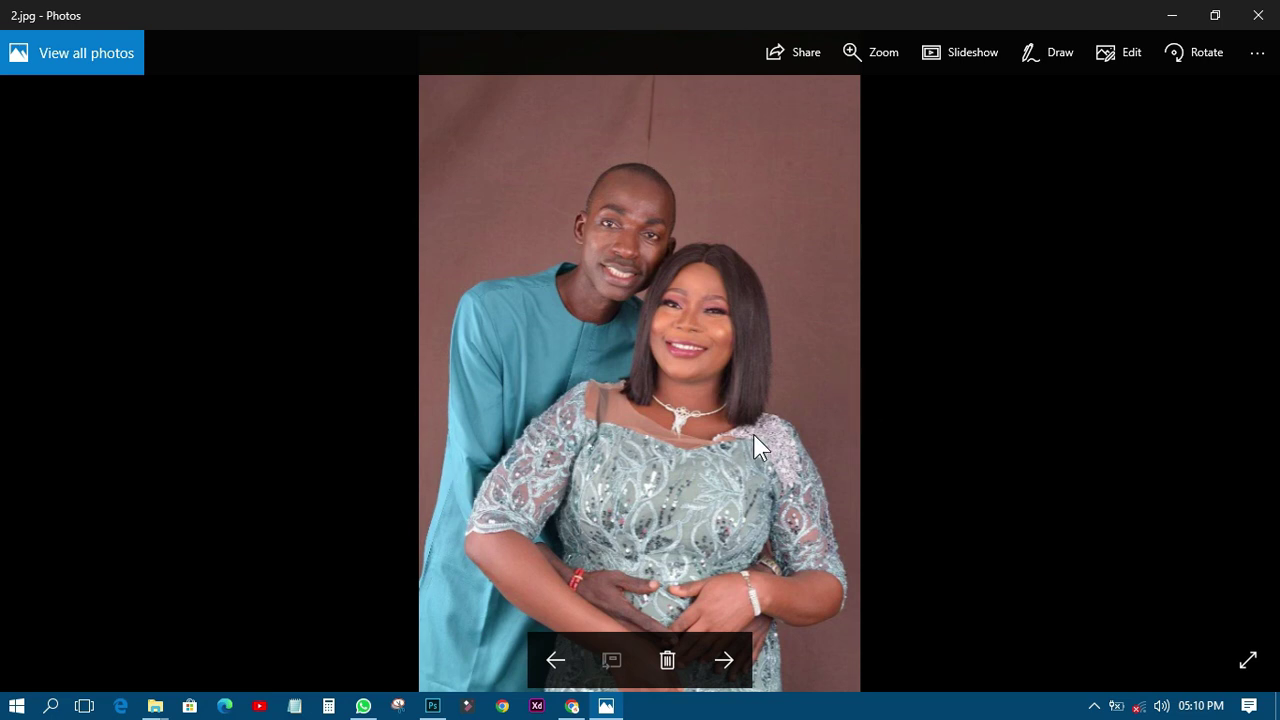
pyautogui.click(562, 660)
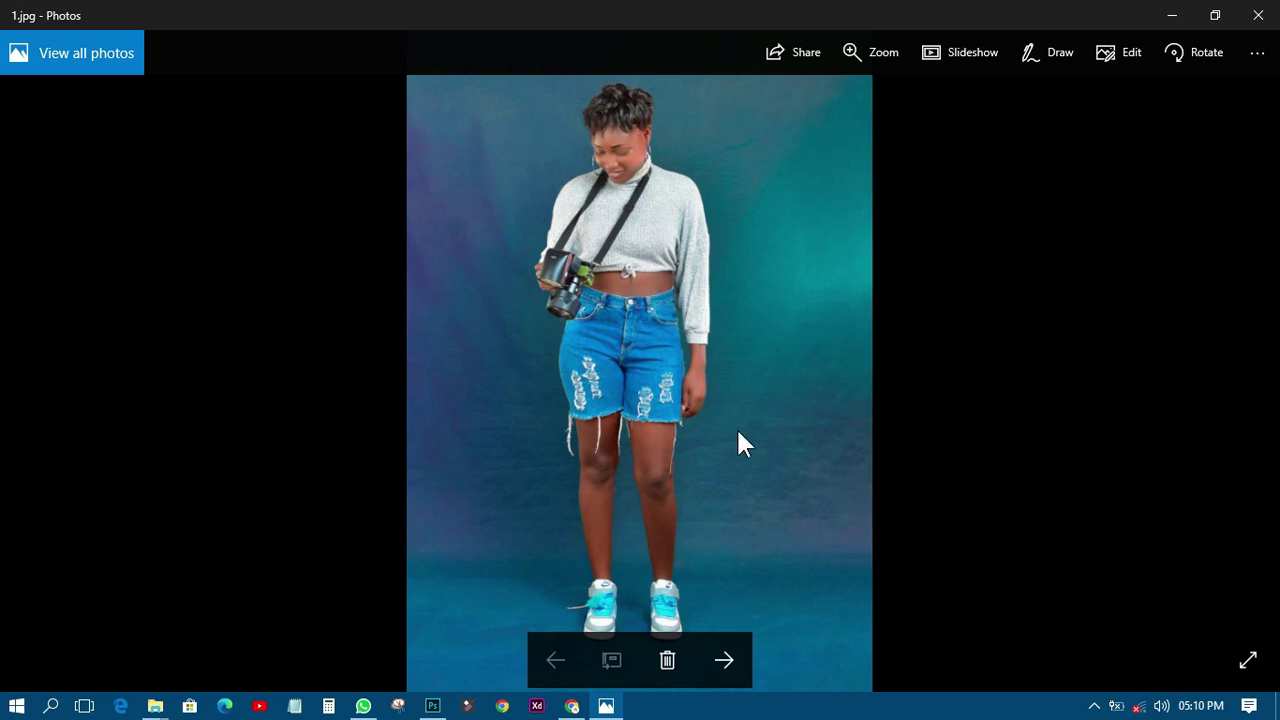
pyautogui.press('Right')
pyautogui.press('Left')
pyautogui.click(1236, 18)
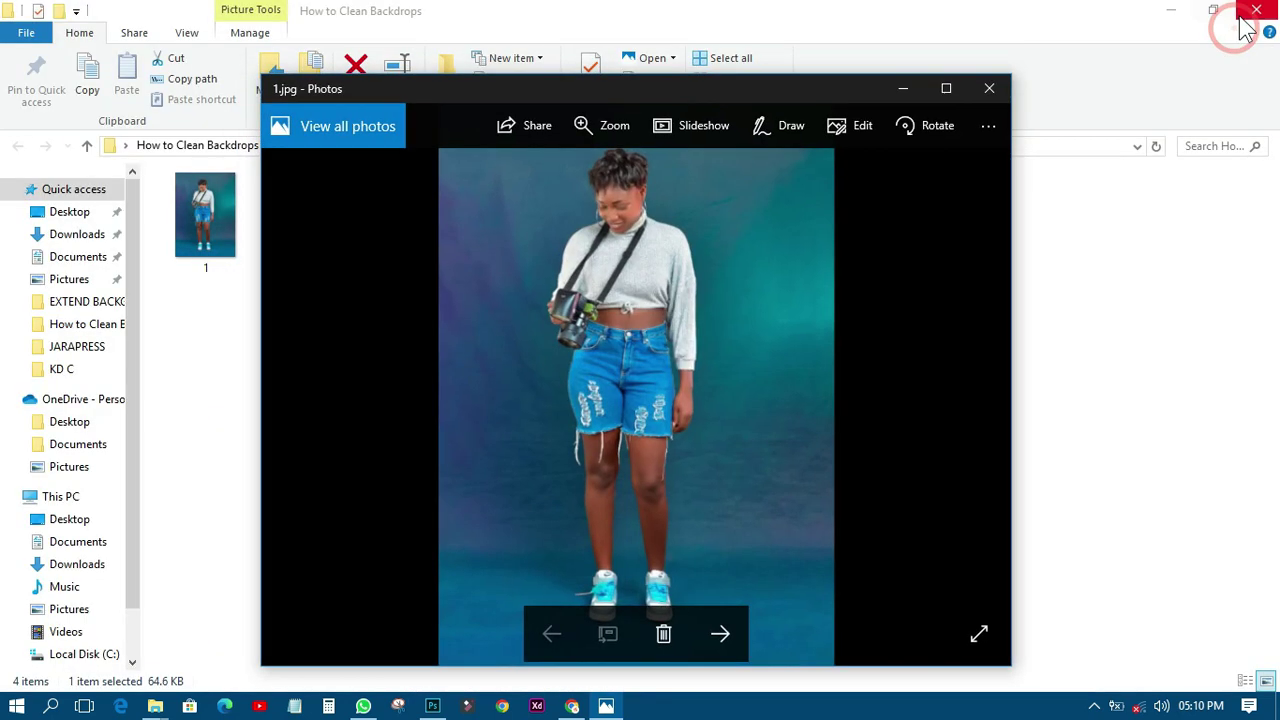
pyautogui.click(986, 86)
pyautogui.moveTo(660, 346); pyautogui.dragTo(203, 194)
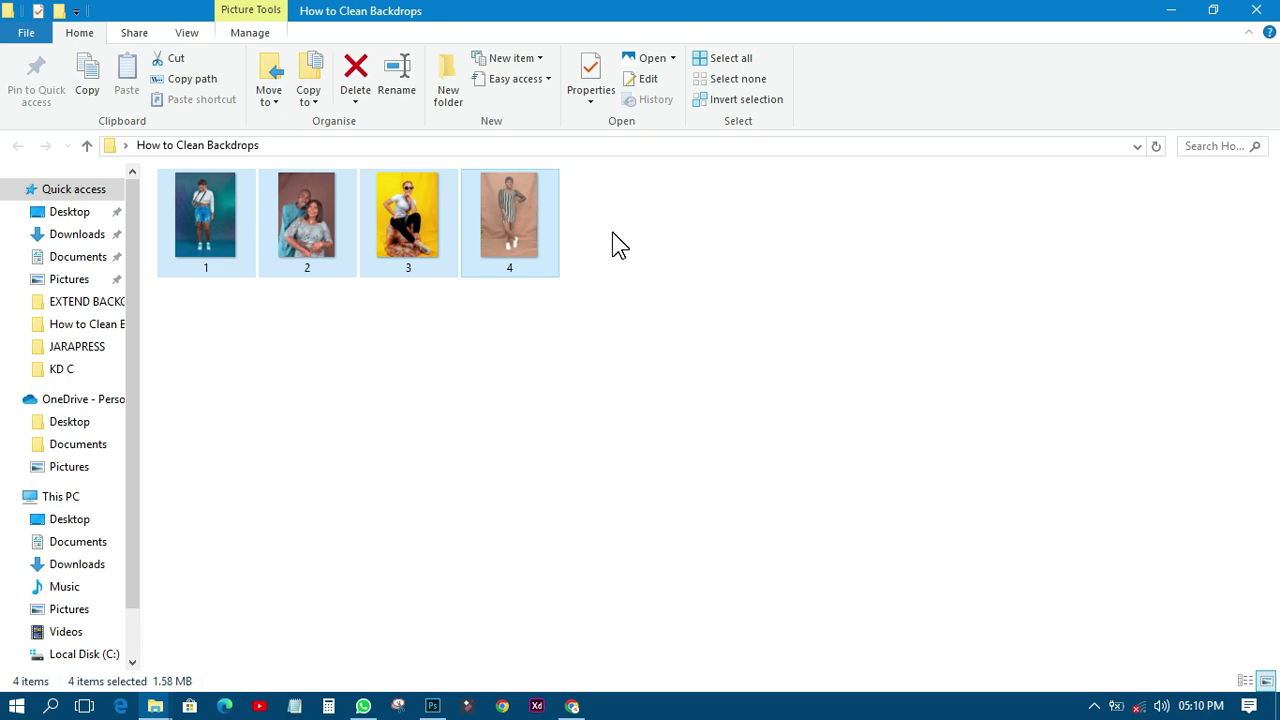
pyautogui.click(700, 278)
pyautogui.moveTo(646, 15)
pyautogui.mouseDown()
pyautogui.moveTo(674, 286)
pyautogui.moveTo(628, 14)
pyautogui.mouseUp()
pyautogui.doubleClick(628, 14)
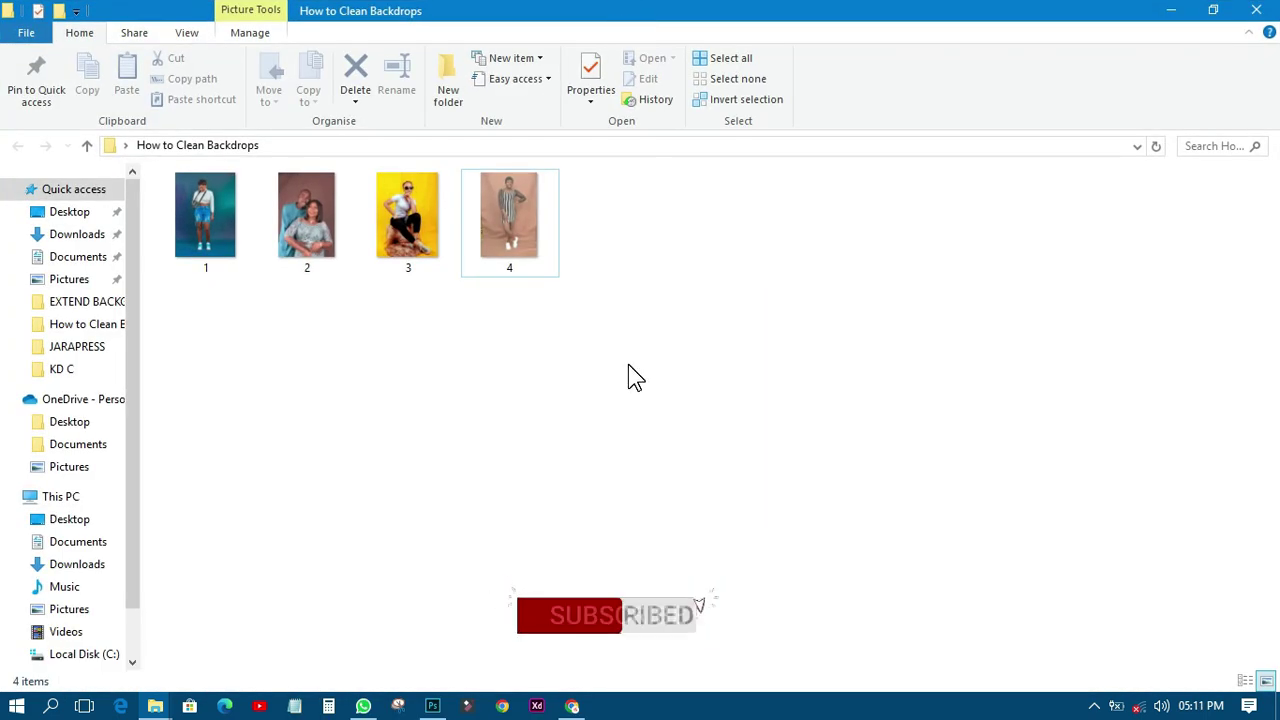
# Step: Switch to Photoshop and open 1.jpg from the How to Clean Backdrops folder on the Desktop
pyautogui.click(432, 706)
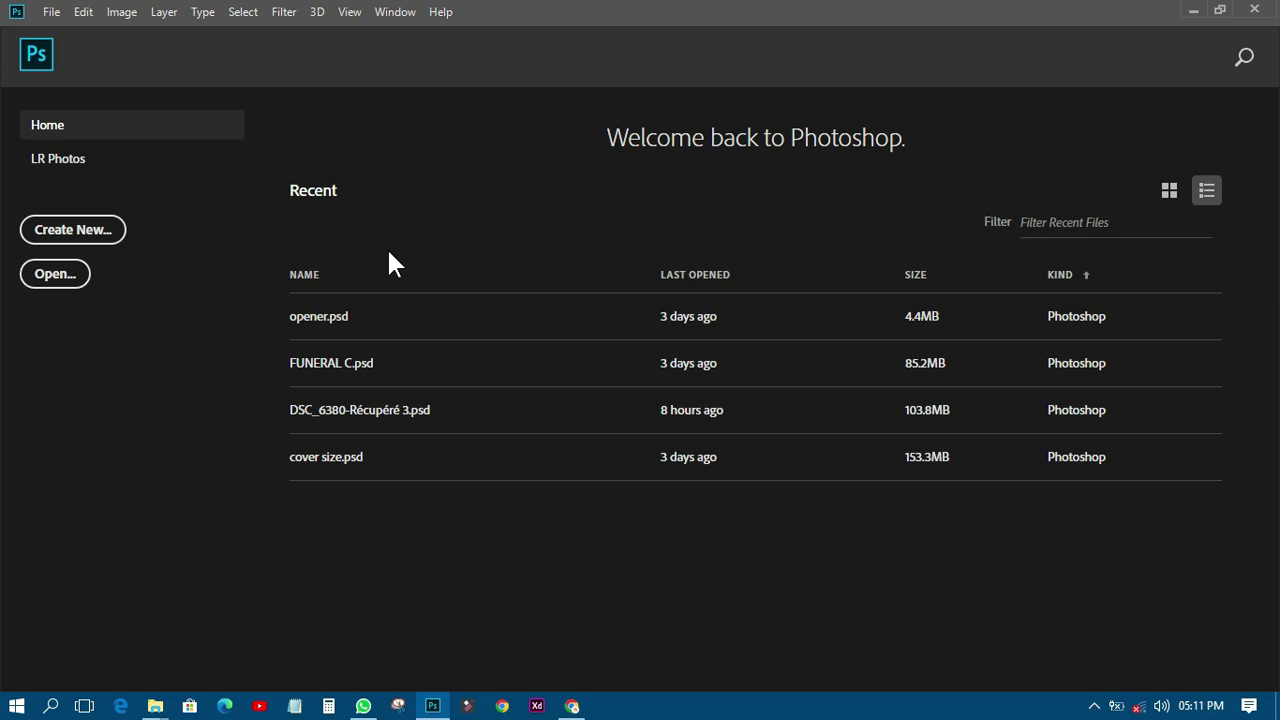
pyautogui.click(51, 14)
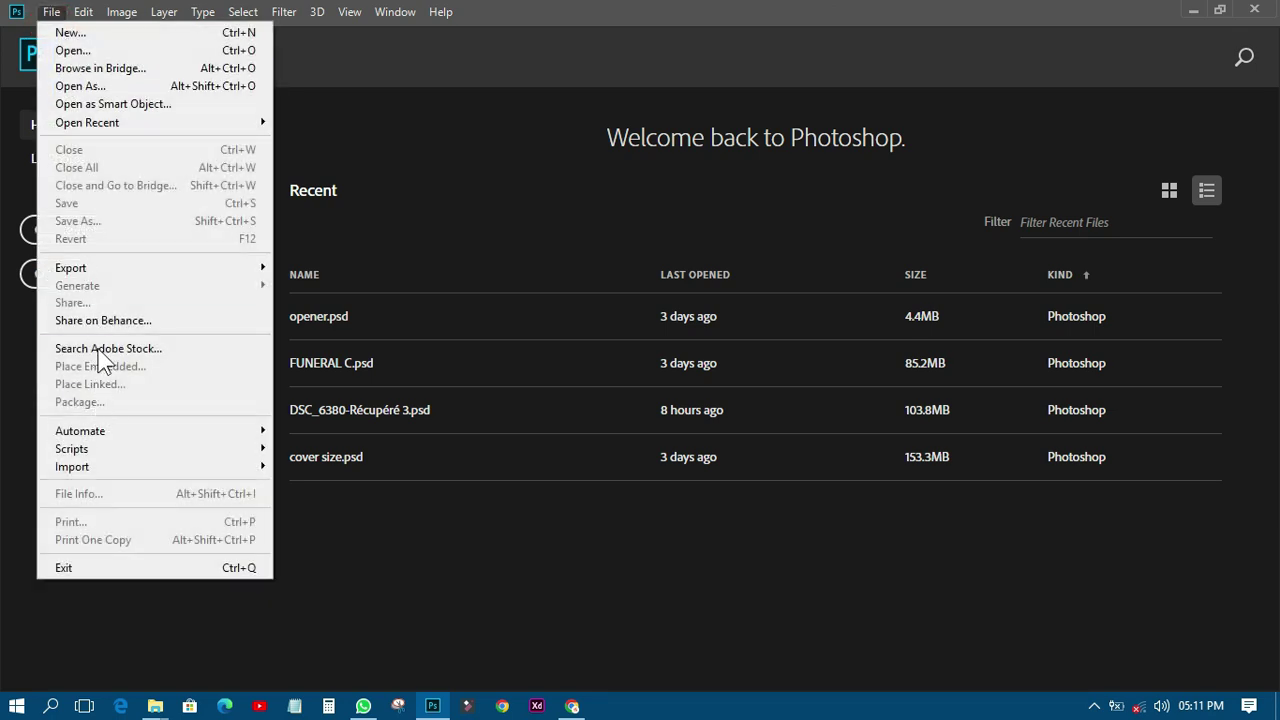
pyautogui.click(63, 50)
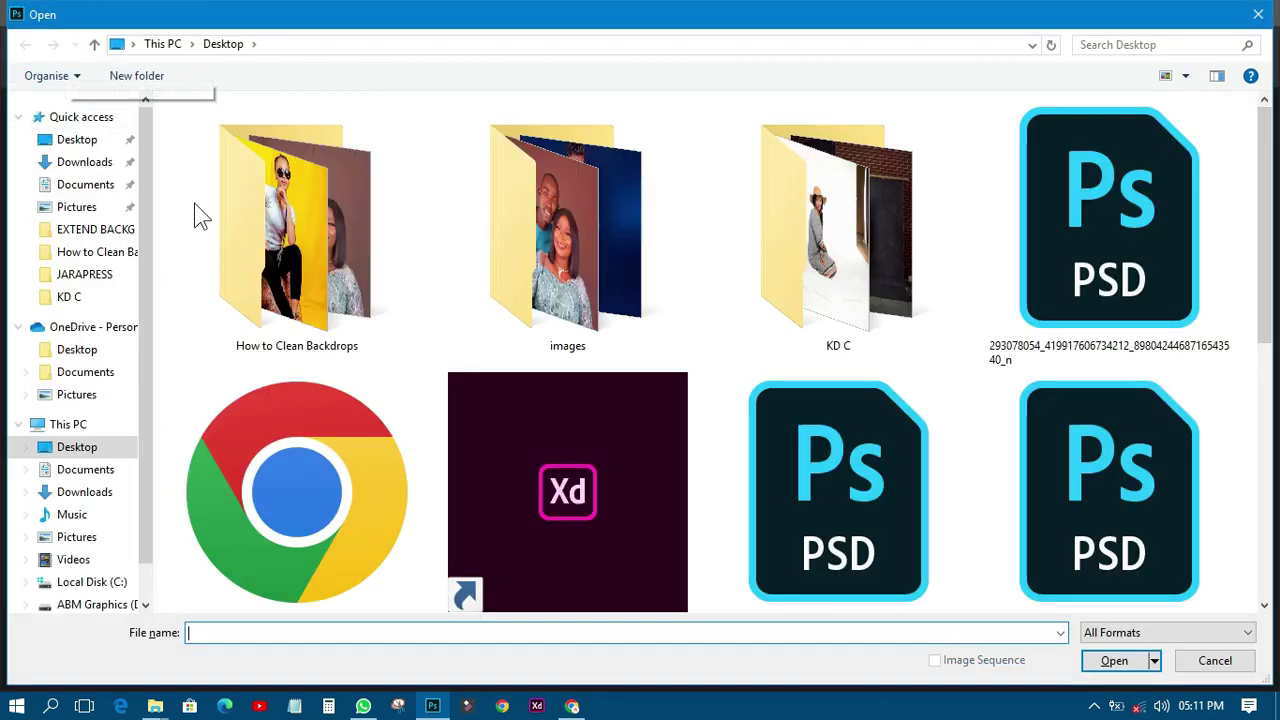
pyautogui.click(340, 290)
pyautogui.doubleClick(340, 290)
pyautogui.click(235, 172)
pyautogui.doubleClick(232, 172)
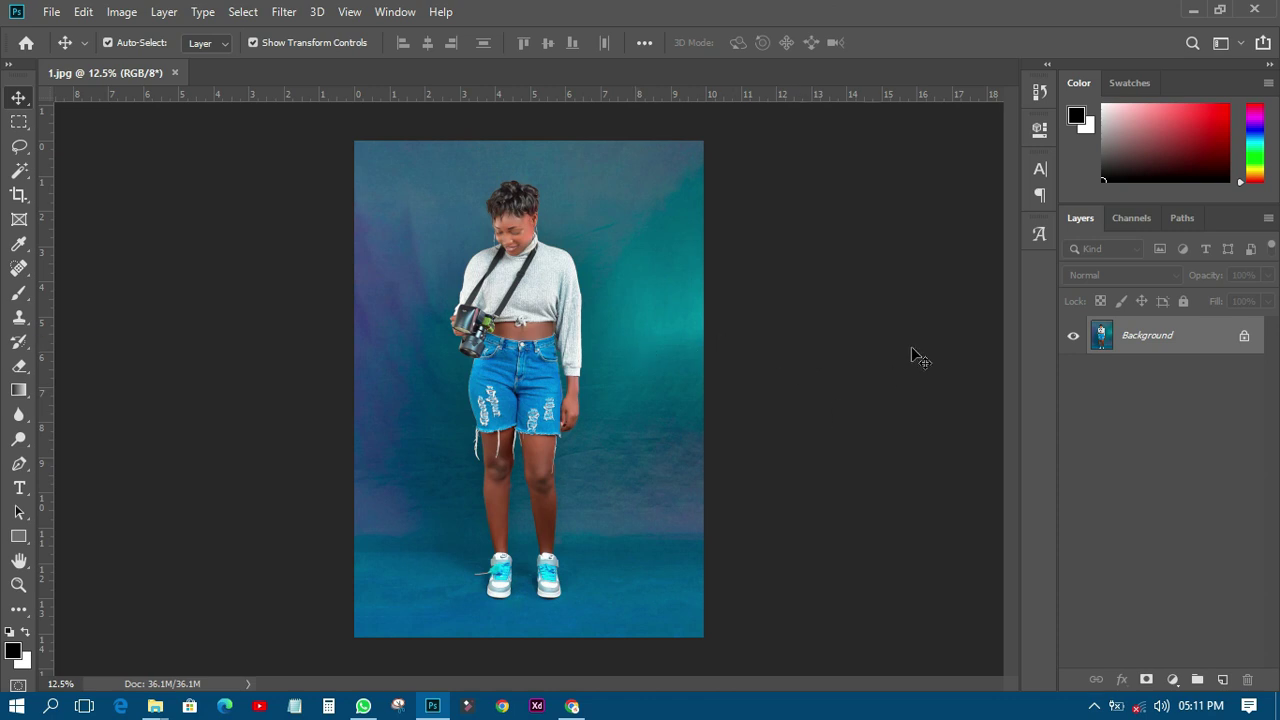
# Step: Show the Actions panel, adjust its height and collapse the steps of Action 1
pyautogui.click(396, 12)
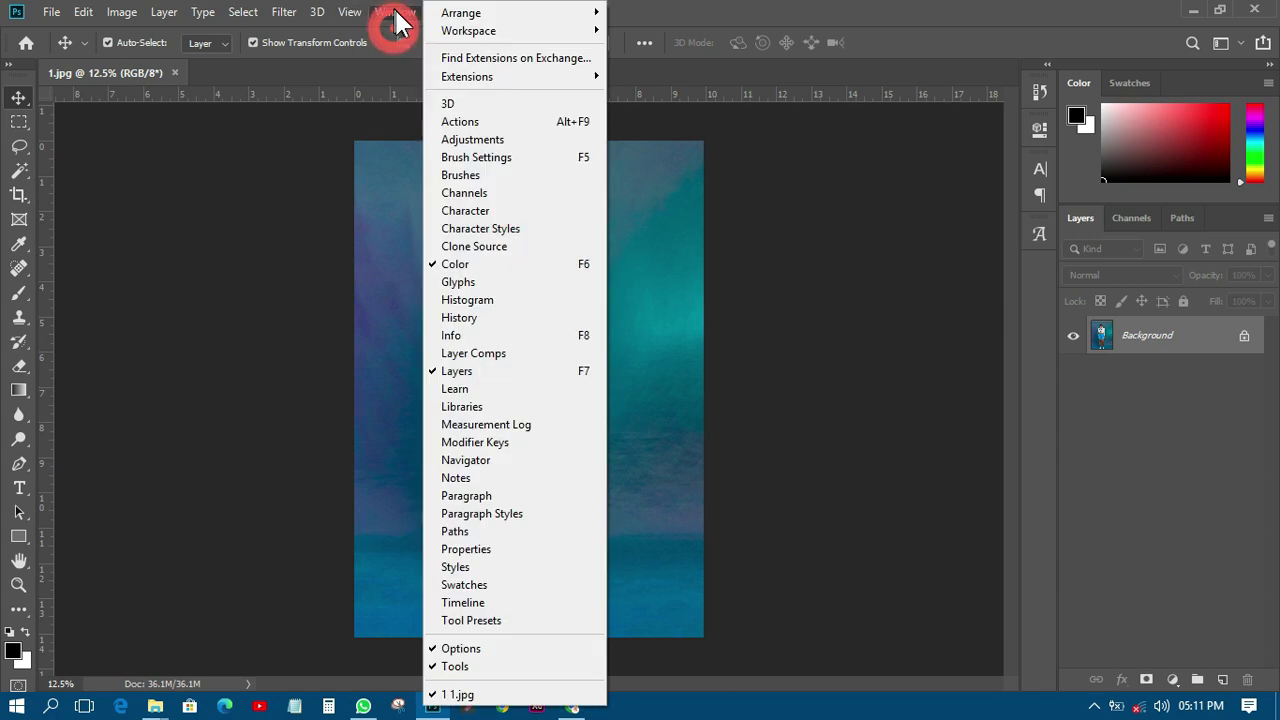
pyautogui.click(472, 124)
pyautogui.moveTo(970, 198); pyautogui.dragTo(952, 507)
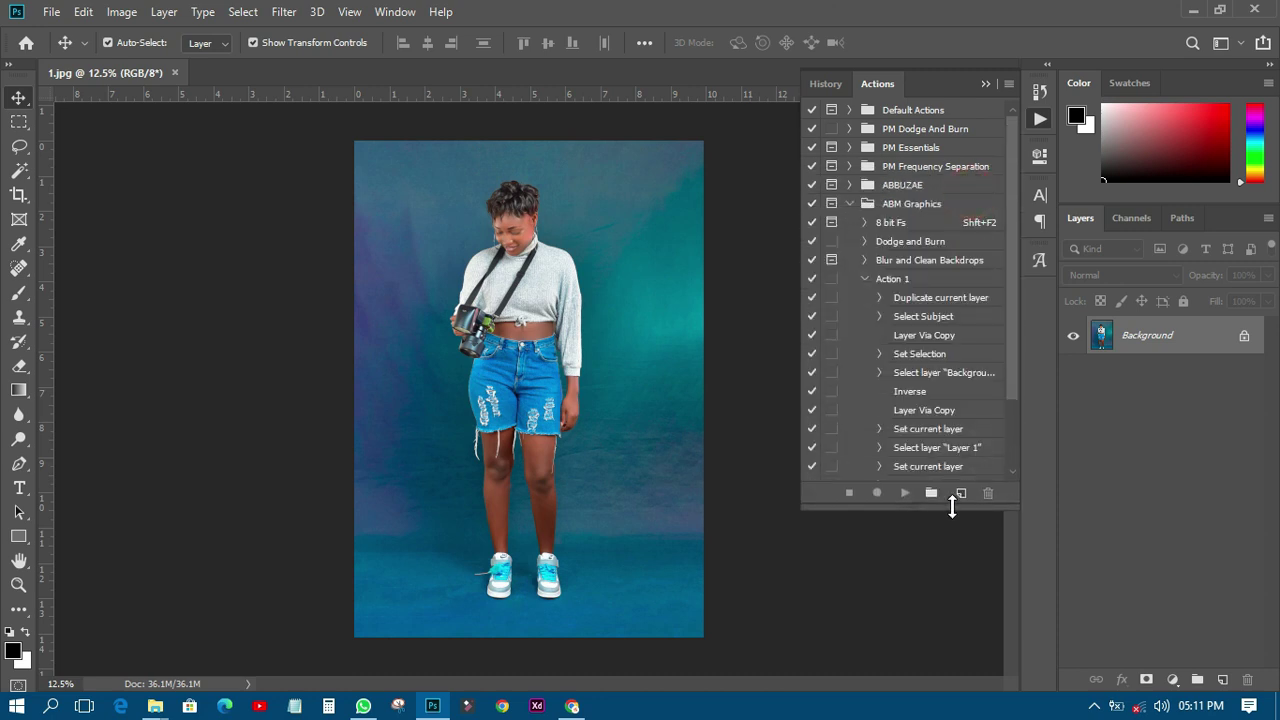
pyautogui.click(865, 279)
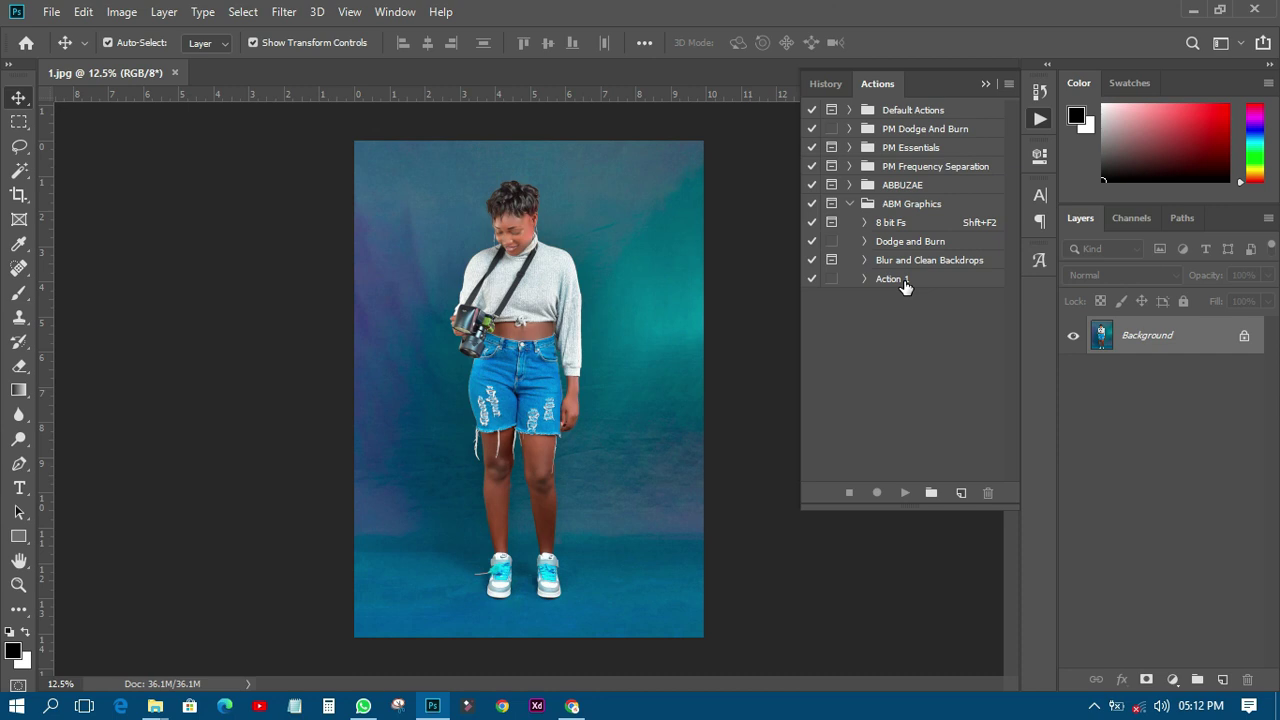
# Step: Play Action 1 from the ABM Graphics set on the photo
pyautogui.click(904, 204)
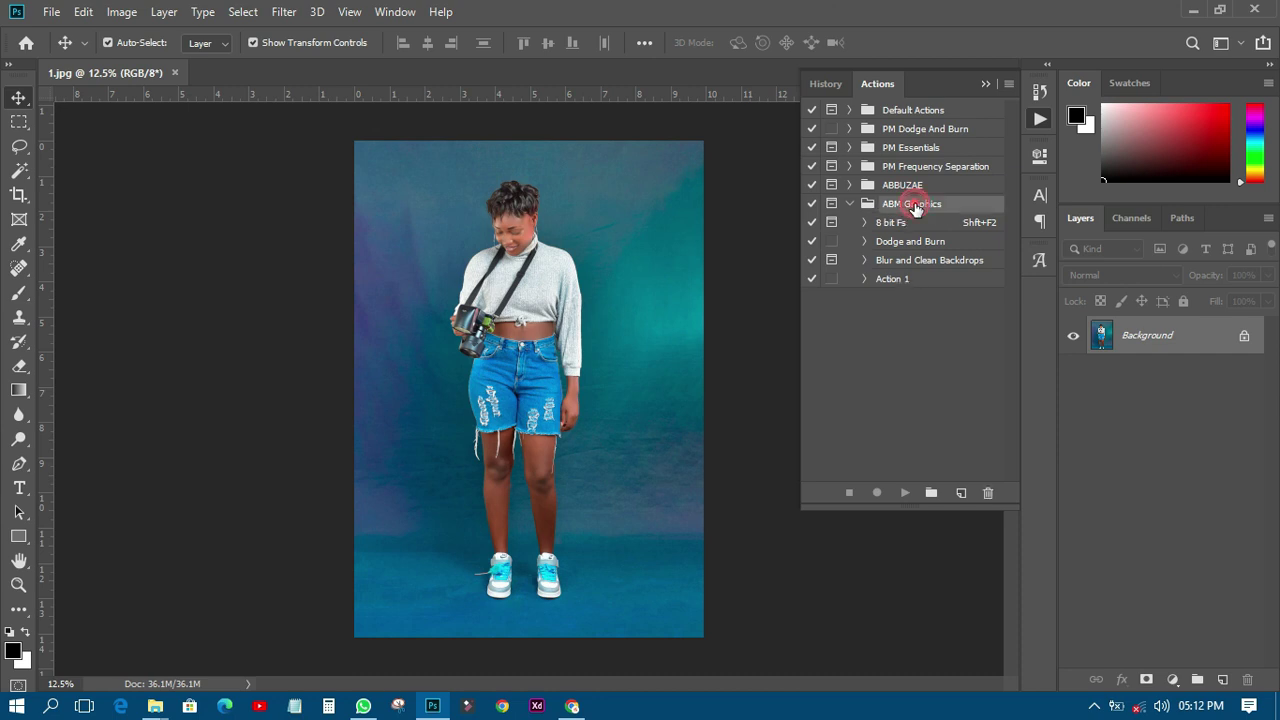
pyautogui.click(918, 224)
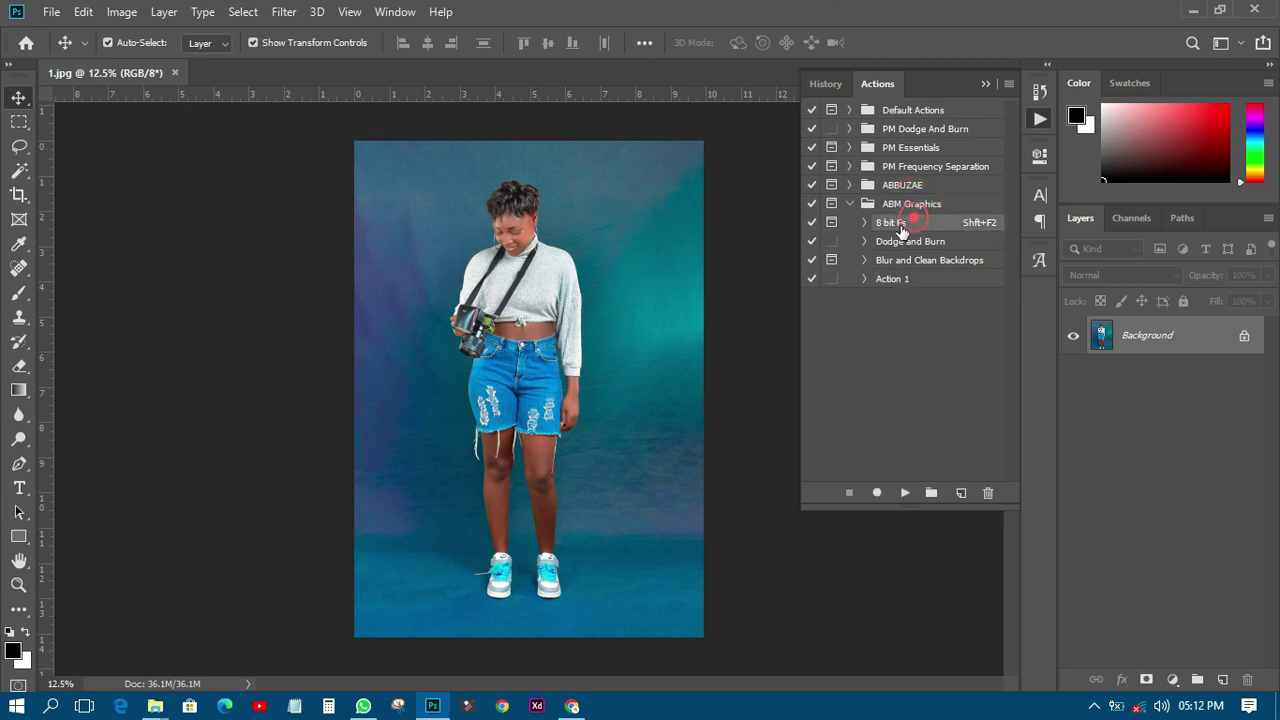
pyautogui.click(914, 279)
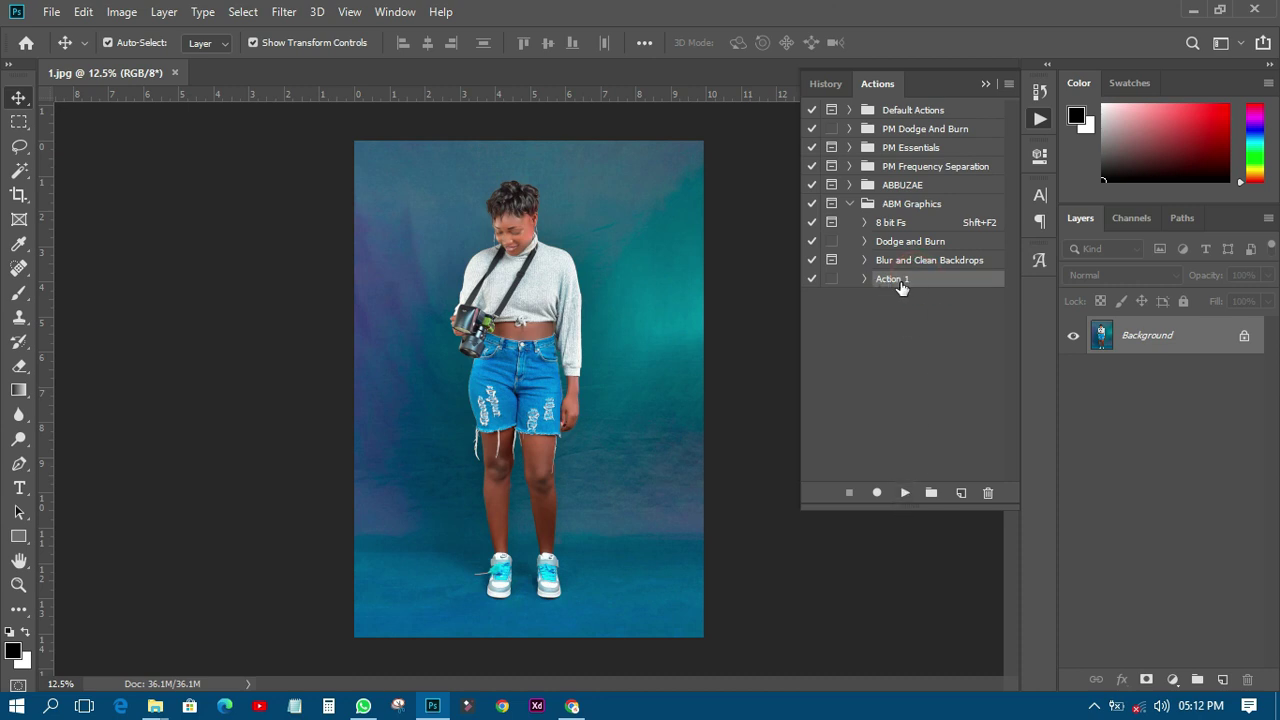
pyautogui.click(905, 494)
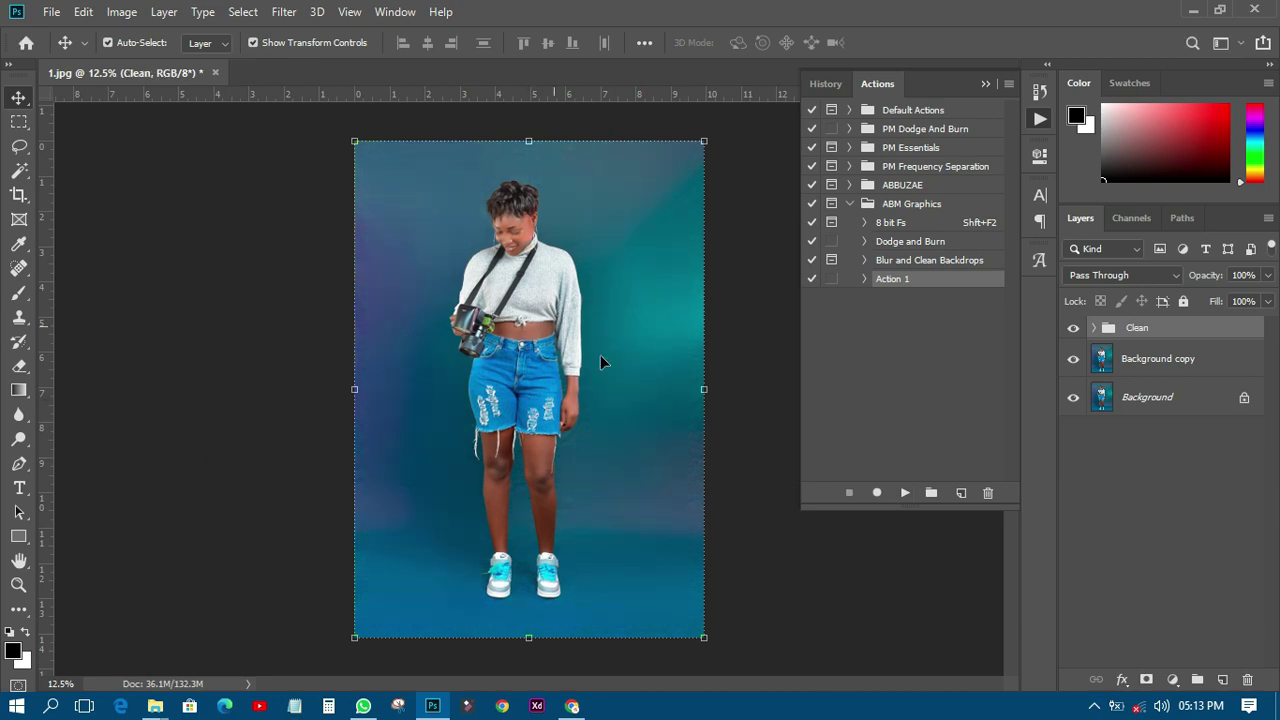
# Step: Compare the backdrop before and after cleaning by switching the Clean group's visibility, both in full and up close
pyautogui.click(1073, 328)
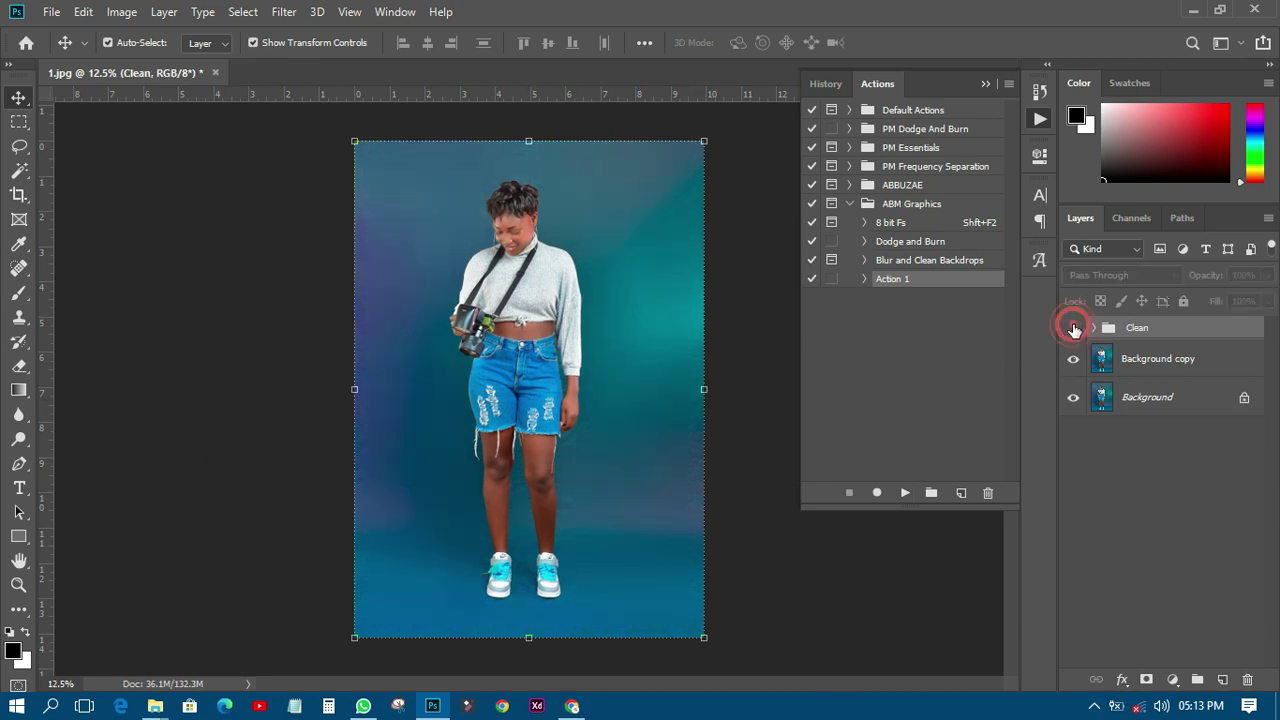
pyautogui.click(1073, 328)
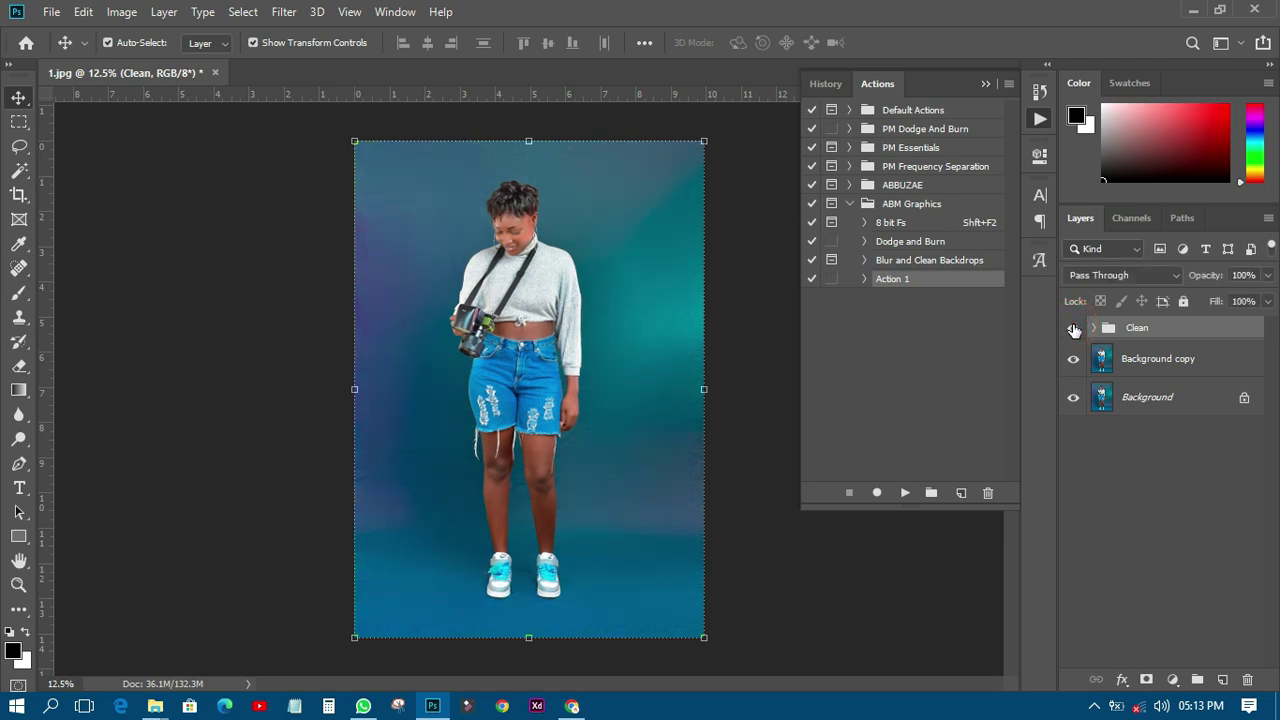
pyautogui.click(1073, 328)
pyautogui.click(1073, 328)
pyautogui.scroll(3, 410, 241)
pyautogui.click(1073, 330)
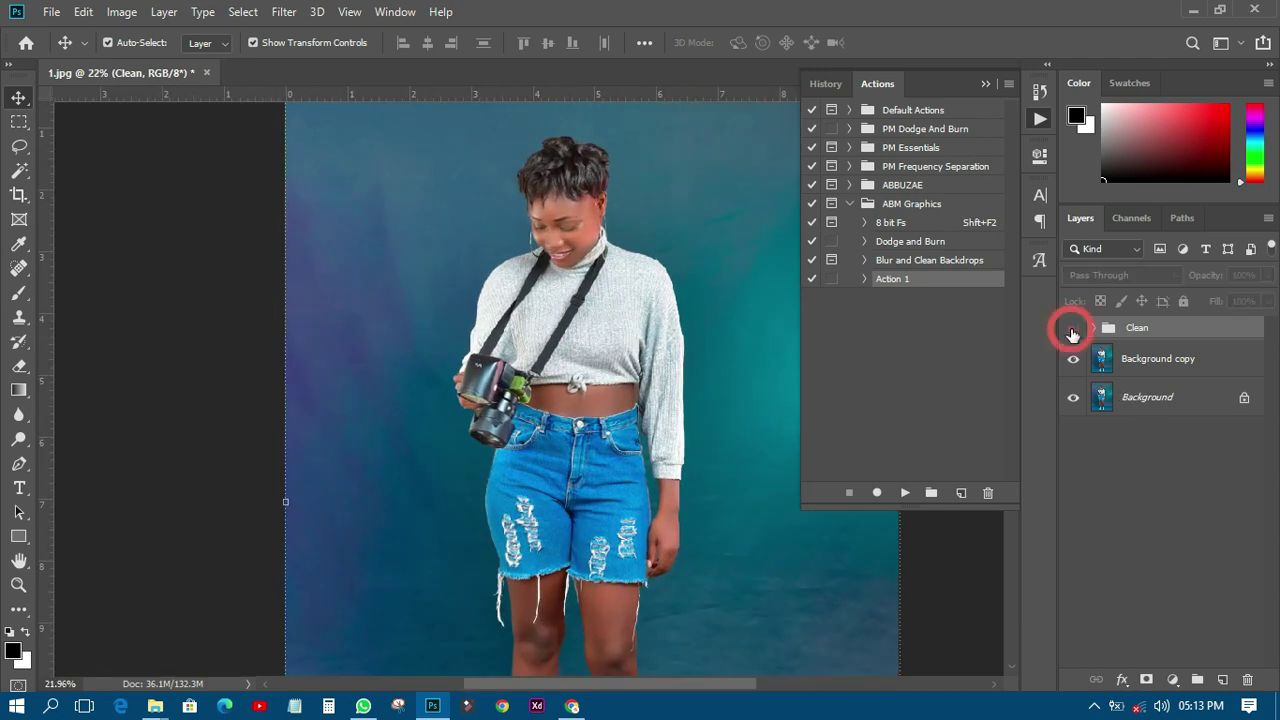
pyautogui.click(1073, 330)
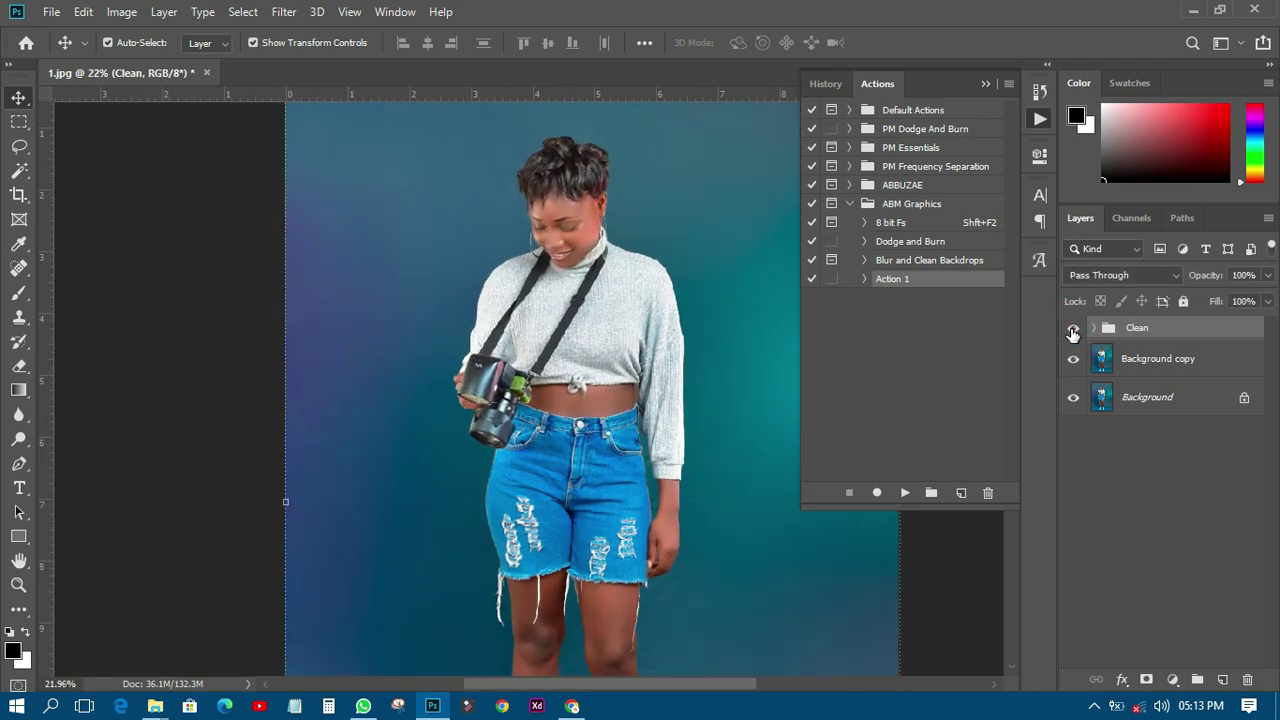
pyautogui.scroll(-3, 558, 360)
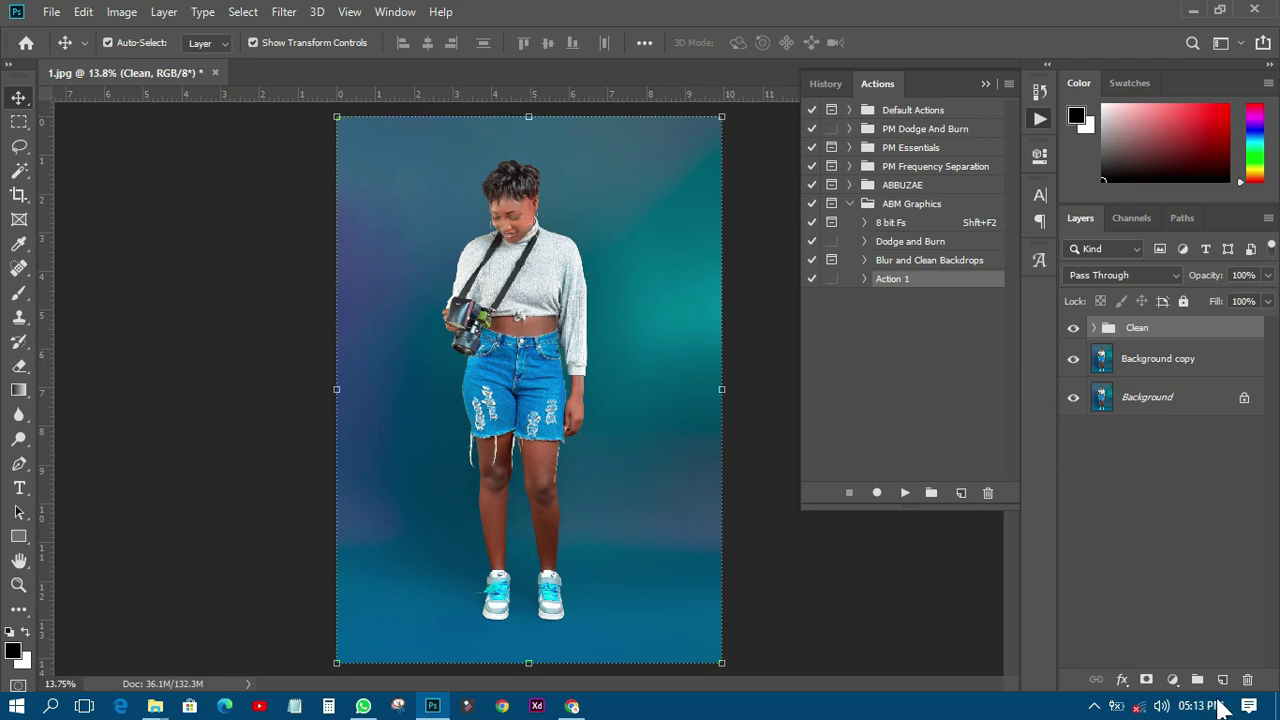
# Step: Delete the Clean group and the Background copy layer, and collapse the Actions panel
pyautogui.click(1247, 680)
pyautogui.click(600, 277)
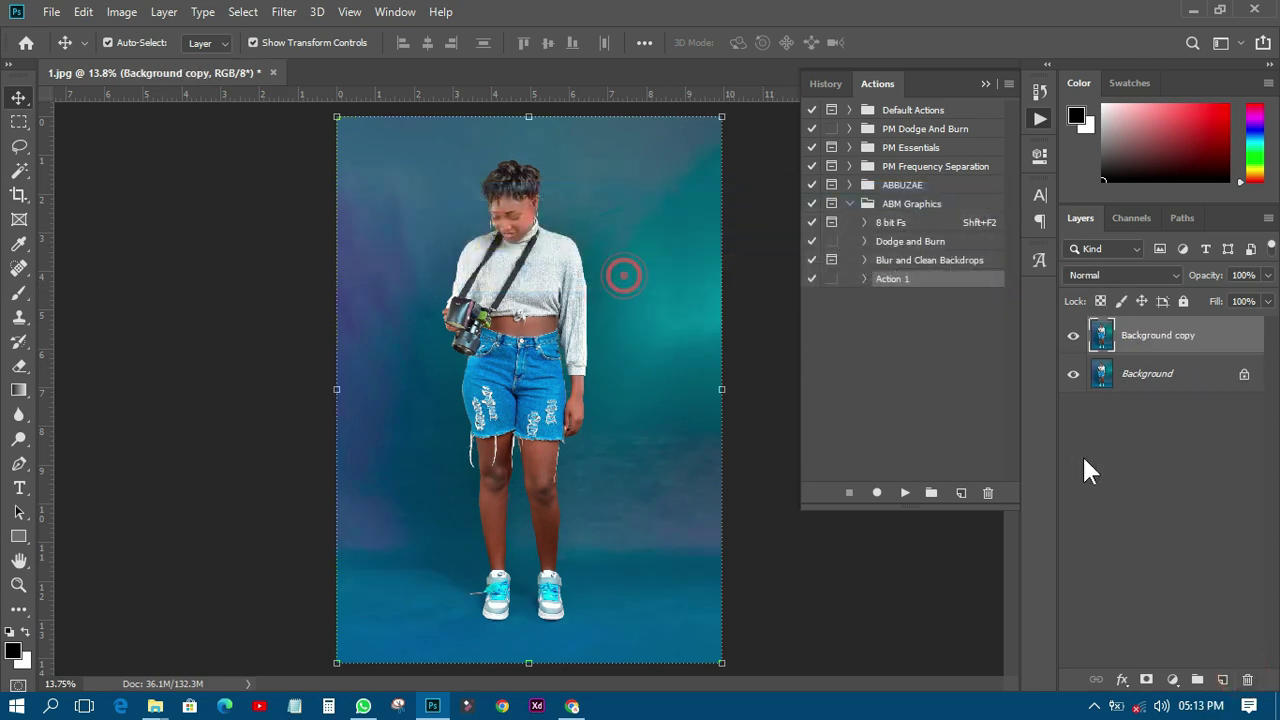
pyautogui.click(1249, 680)
pyautogui.click(553, 277)
pyautogui.click(1035, 116)
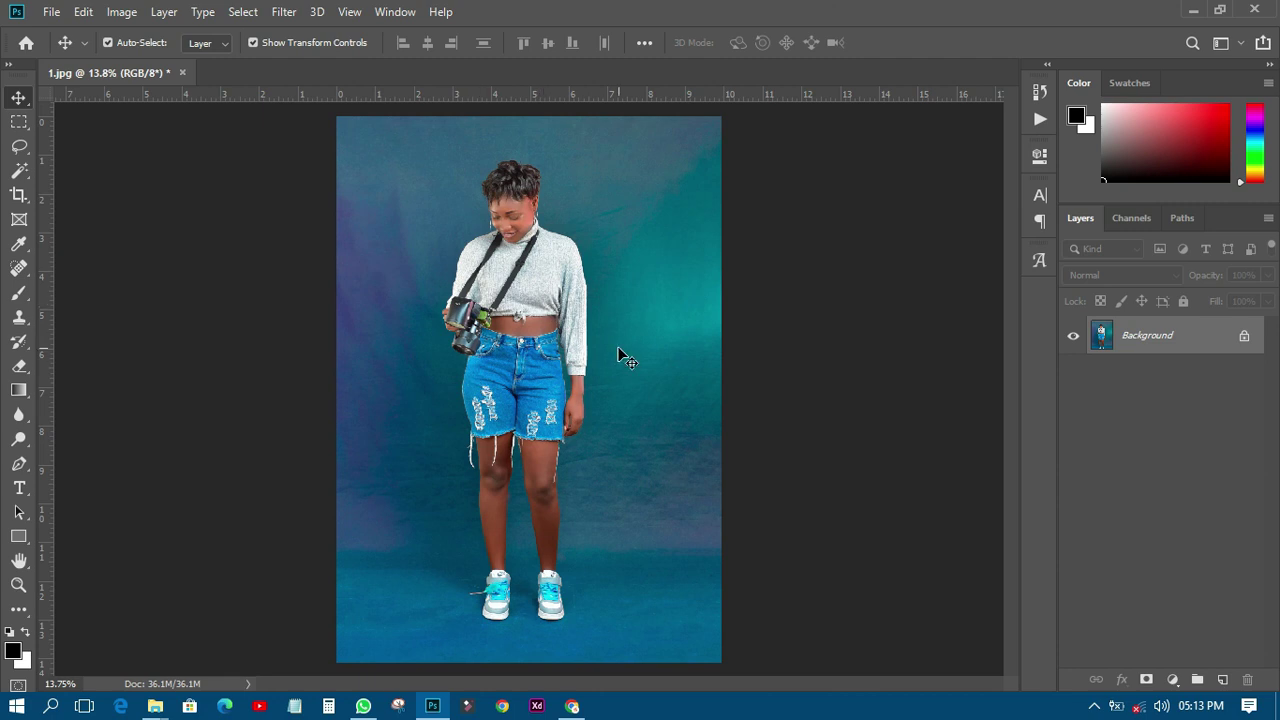
# Step: Duplicate the Background layer and select the woman on the copy with Select Subject
pyautogui.hotkey('ctrl', 'j')
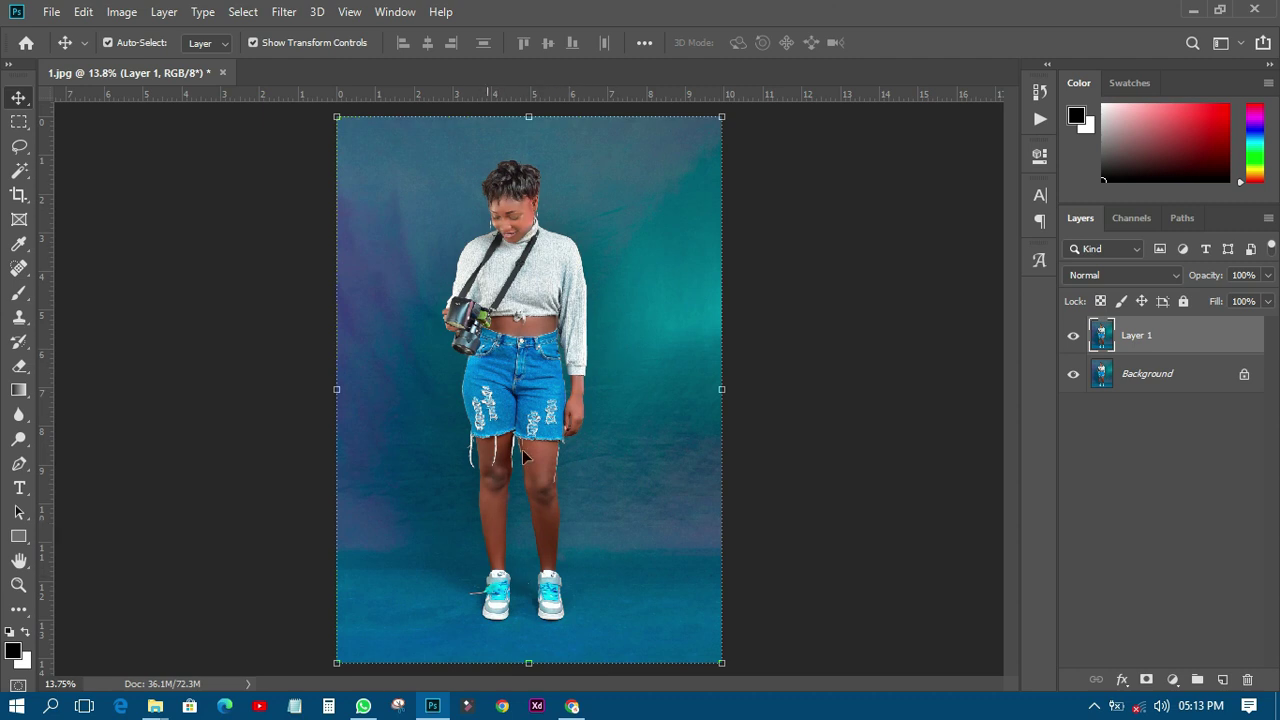
pyautogui.click(20, 168)
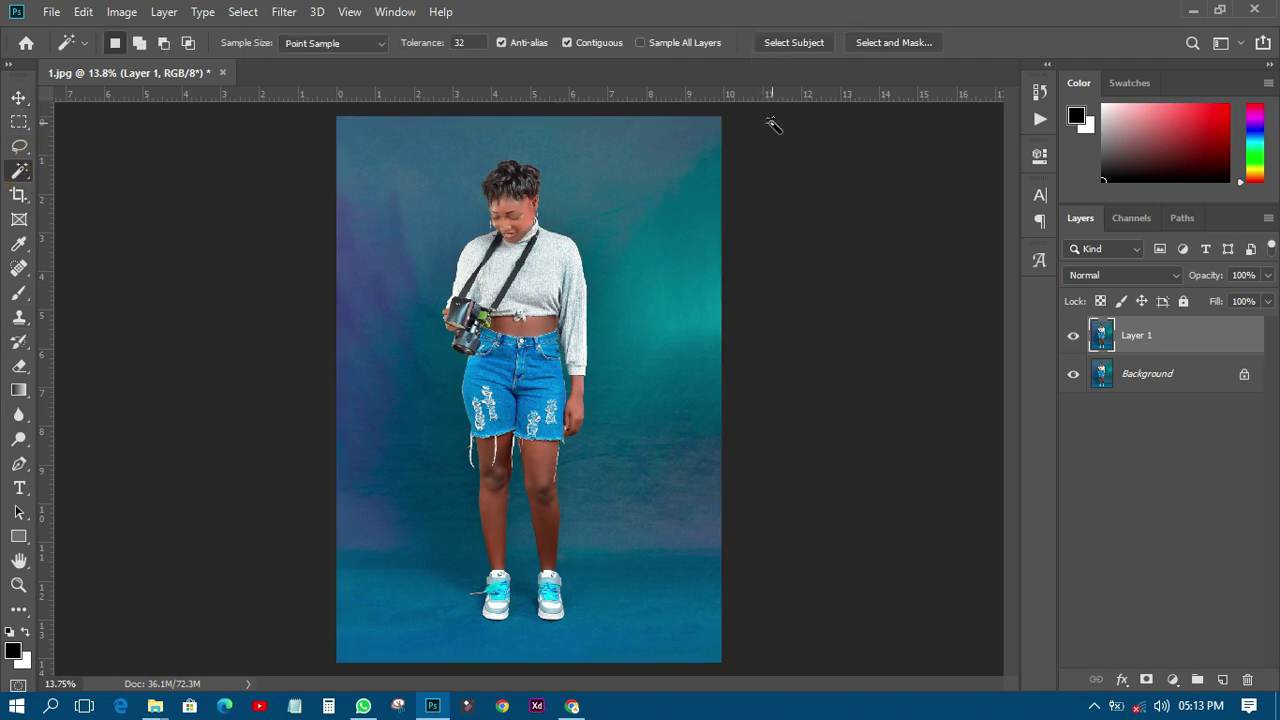
pyautogui.click(785, 43)
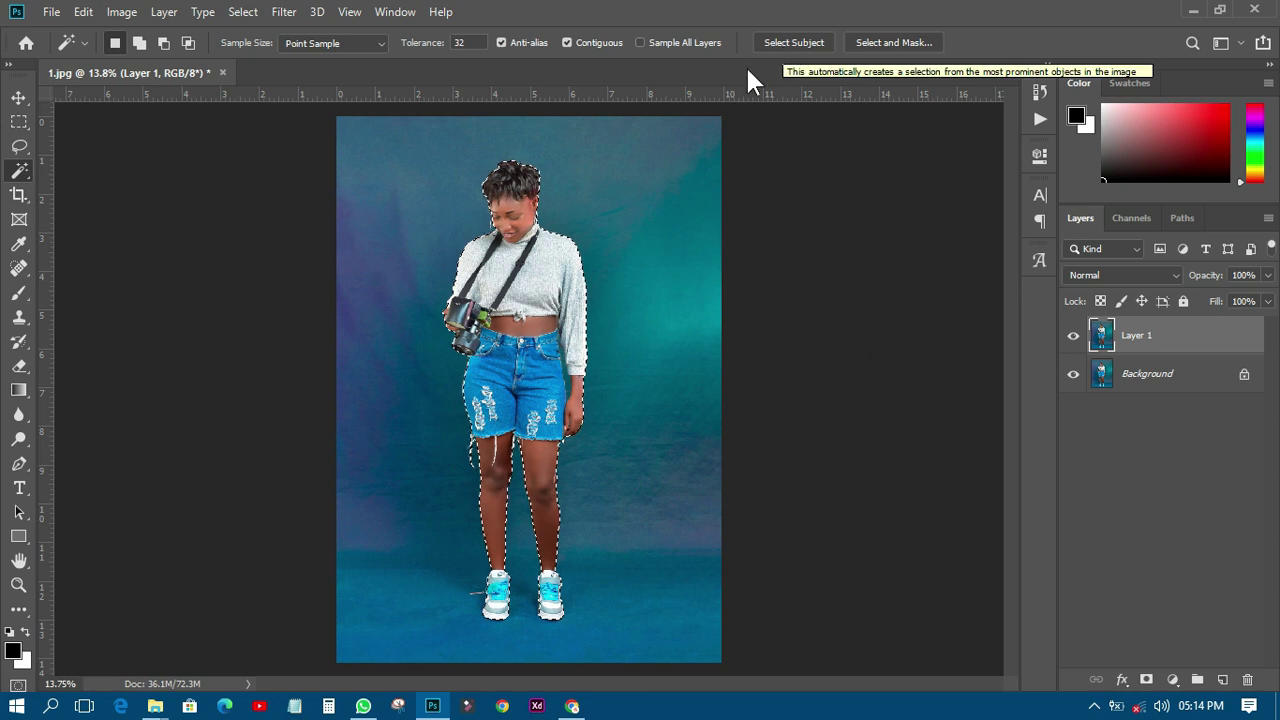
pyautogui.scroll(5, 607, 282)
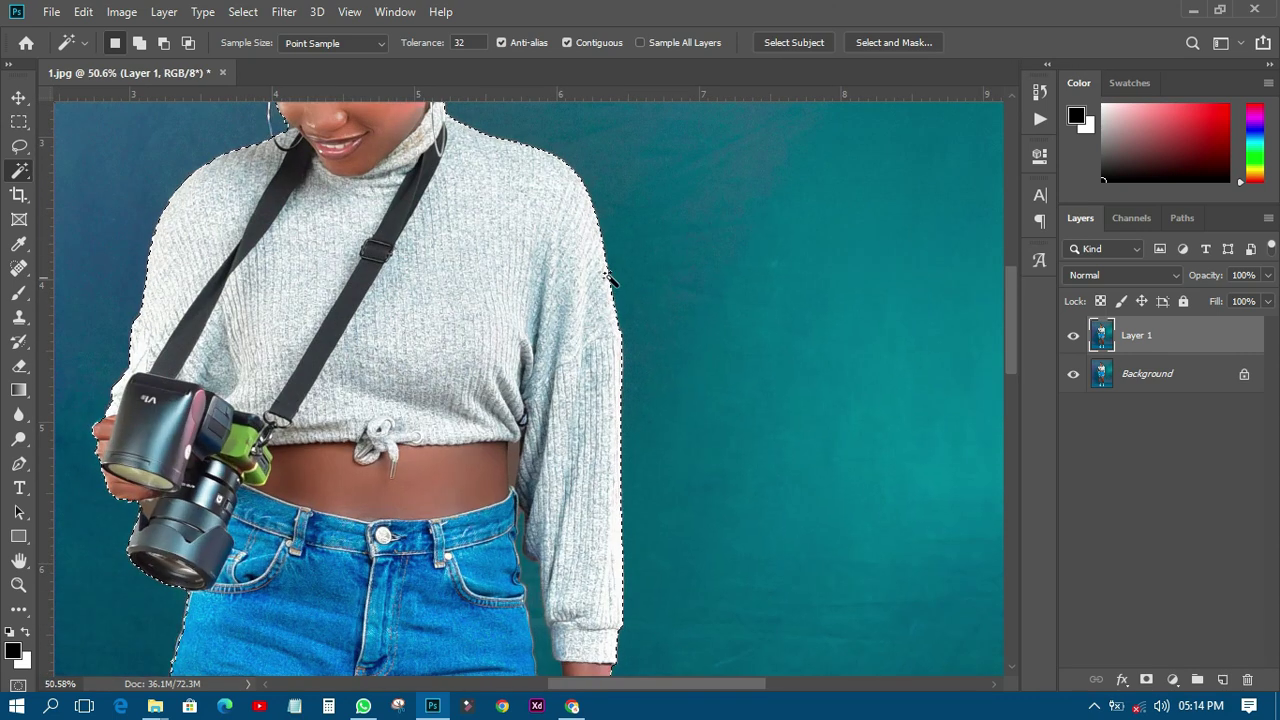
# Step: Examine the selection outline around the woman's sweater, hand, shorts and legs, both up close and in full
pyautogui.scroll(-3, 605, 282)
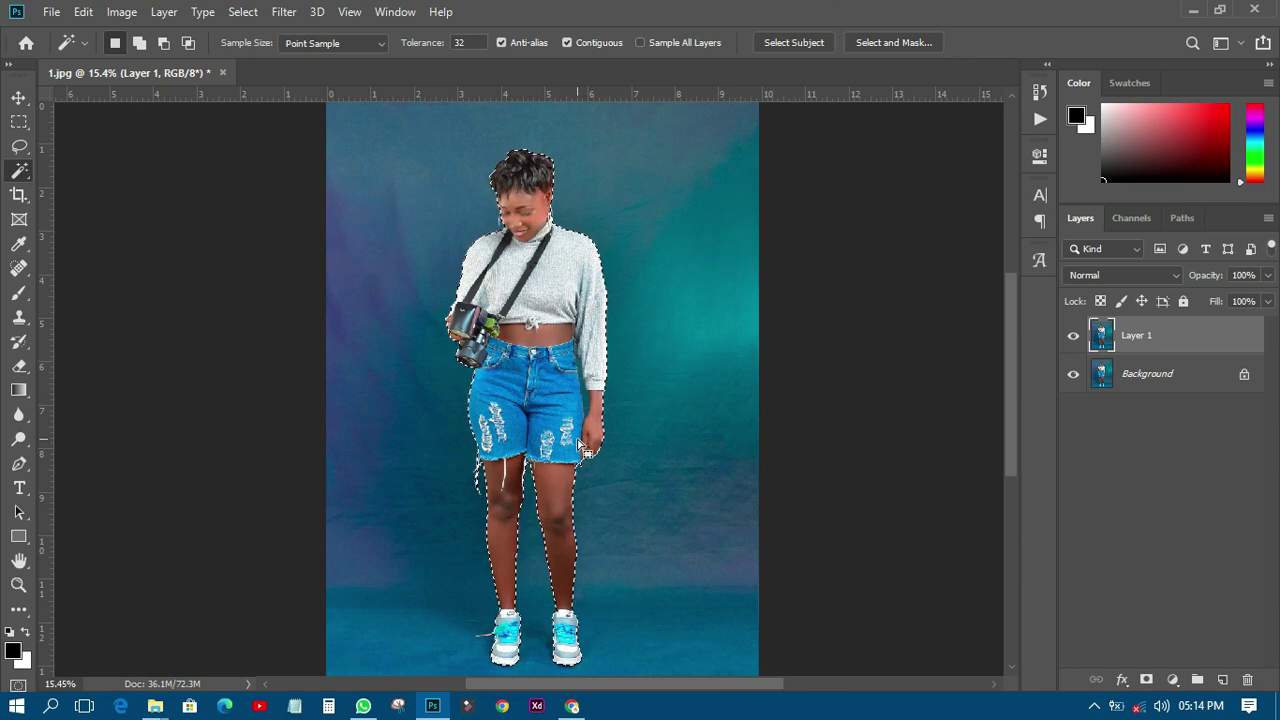
pyautogui.scroll(10, 578, 438)
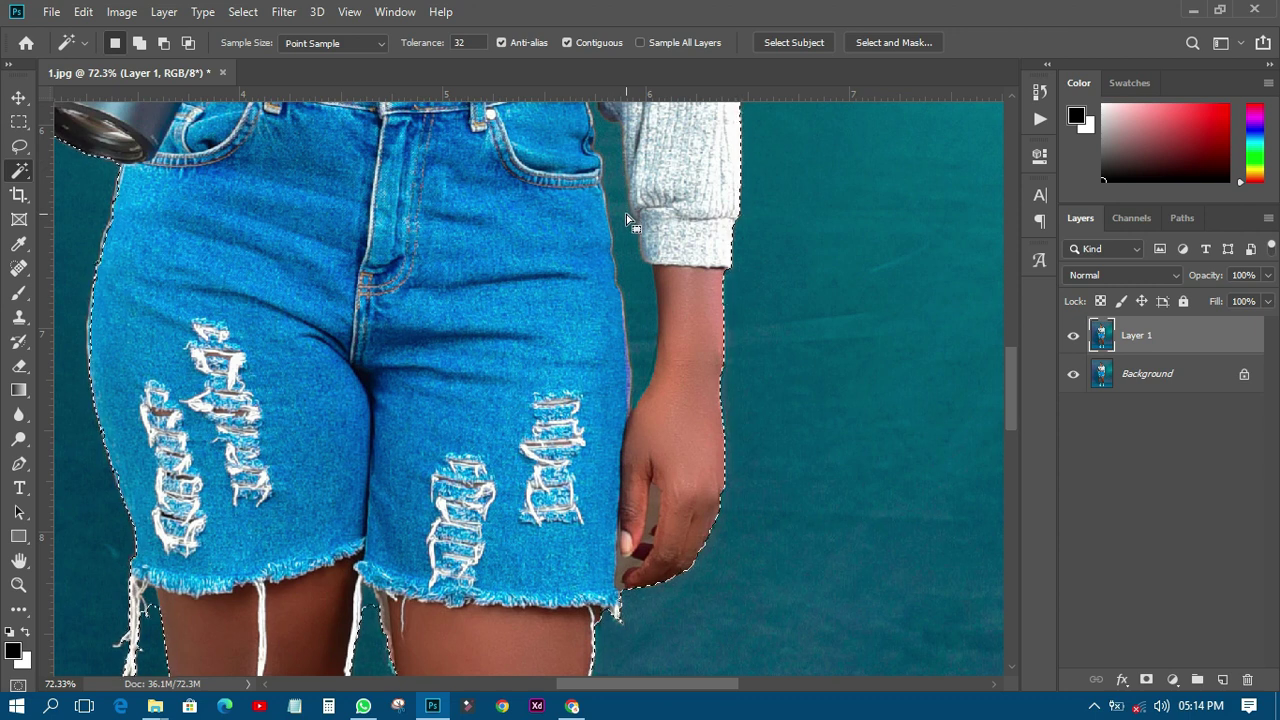
pyautogui.scroll(-5, 622, 238)
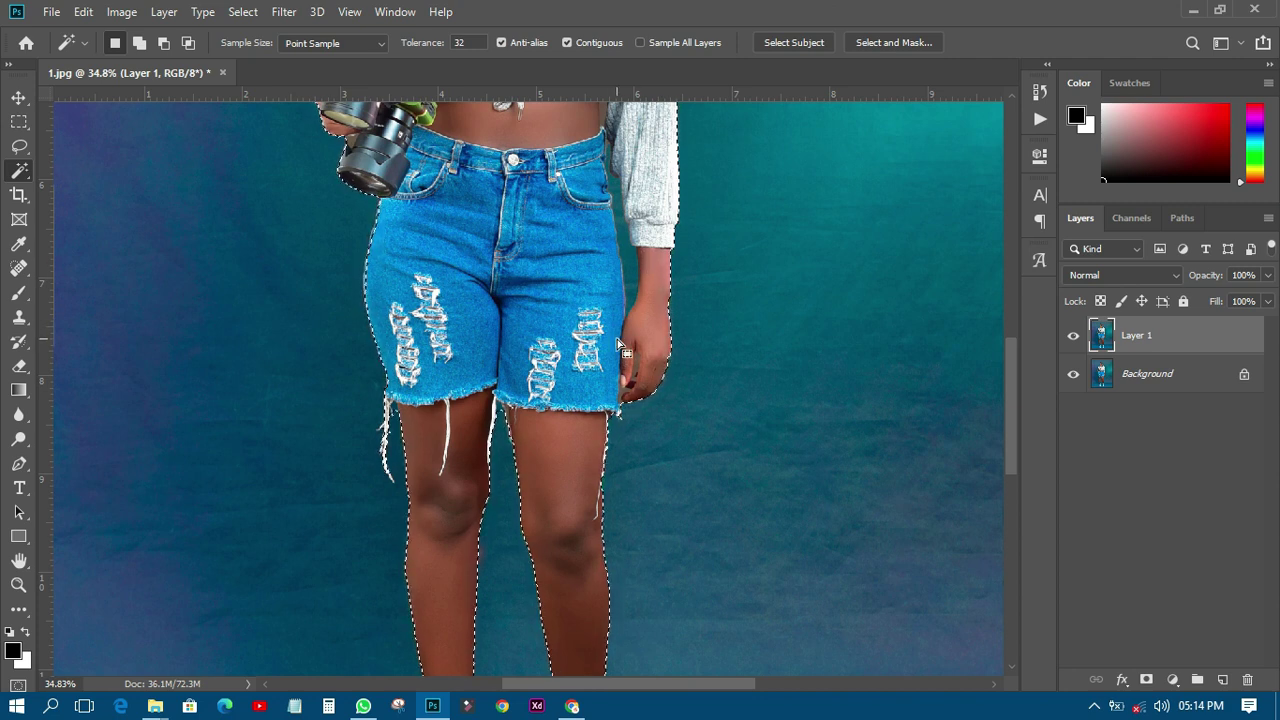
pyautogui.scroll(-1, 617, 339)
pyautogui.scroll(-3, 619, 352)
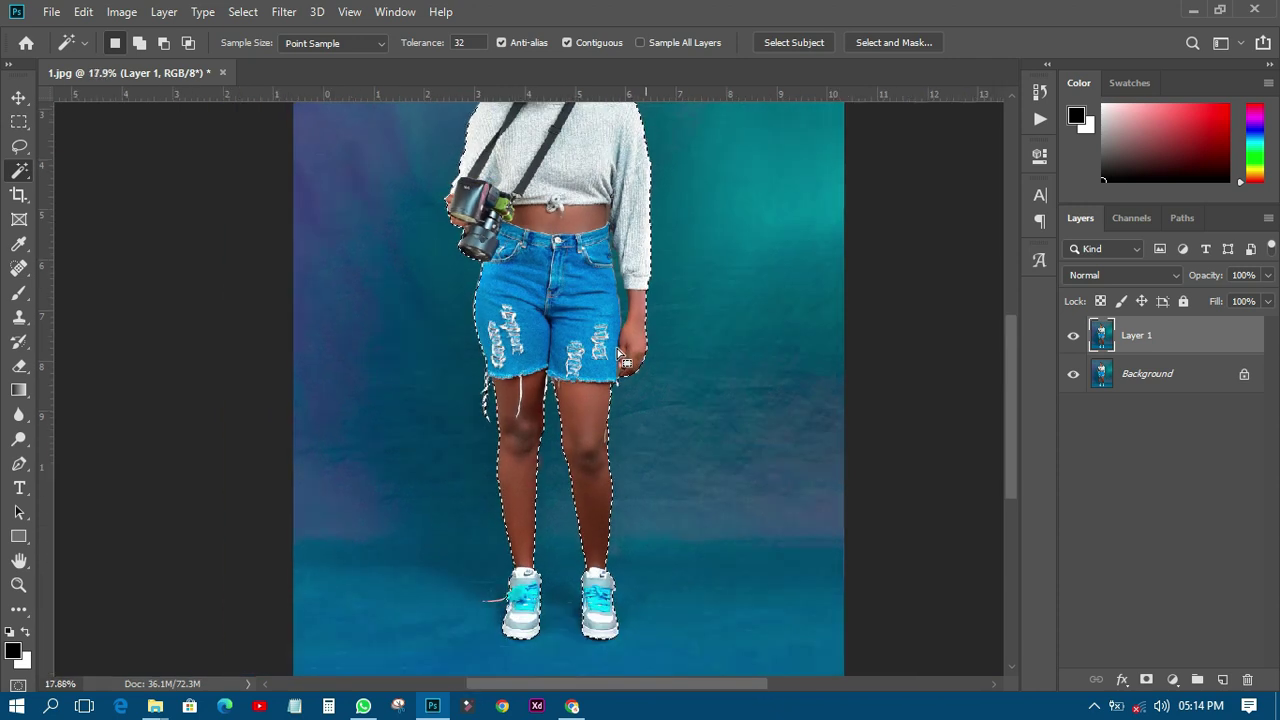
pyautogui.scroll(1, 622, 358)
pyautogui.scroll(-1, 580, 372)
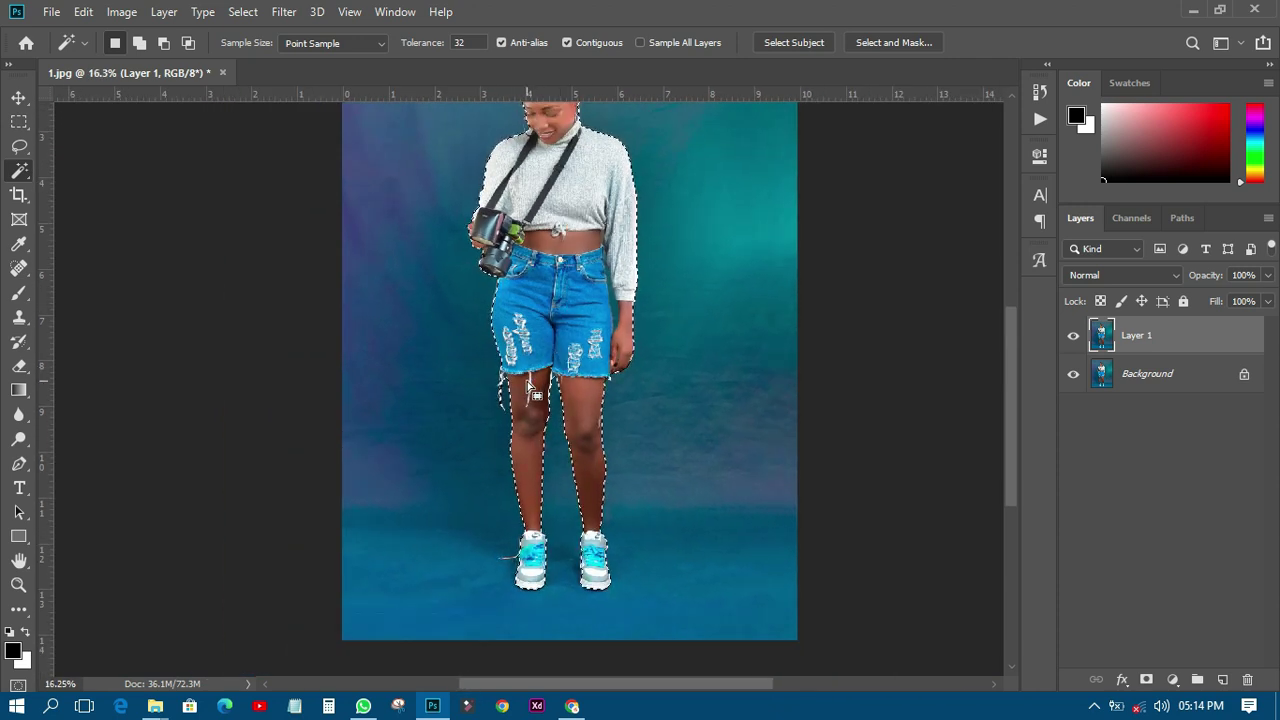
pyautogui.scroll(-1, 560, 370)
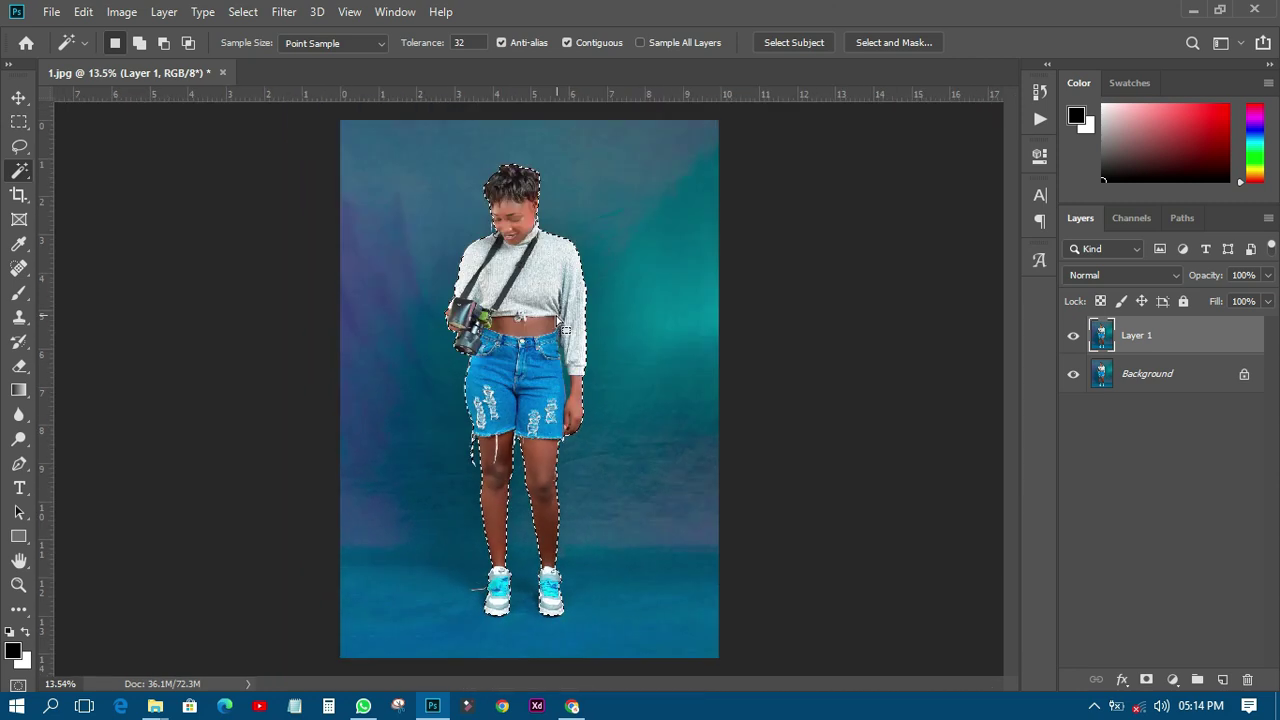
pyautogui.scroll(1, 552, 323)
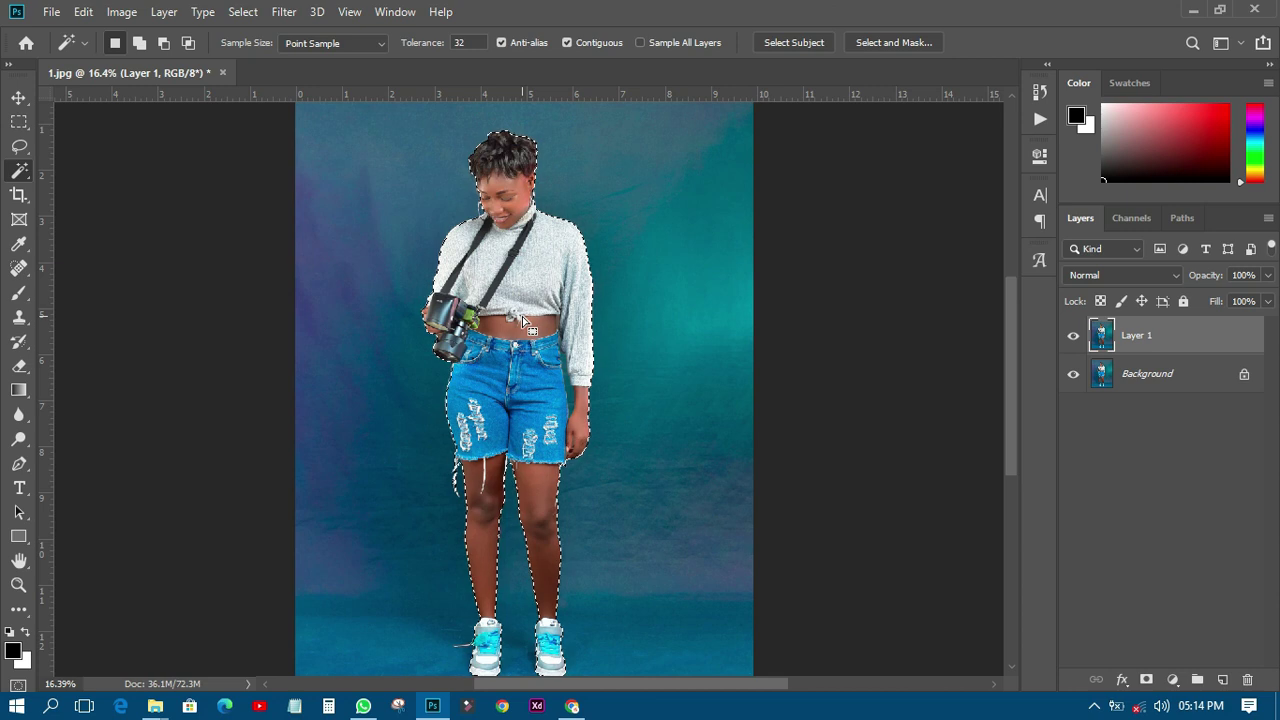
# Step: Move the selected woman to a new layer with Layer Via Cut and check her alone by temporarily hiding Layer 1 and Background
pyautogui.rightClick(514, 276)
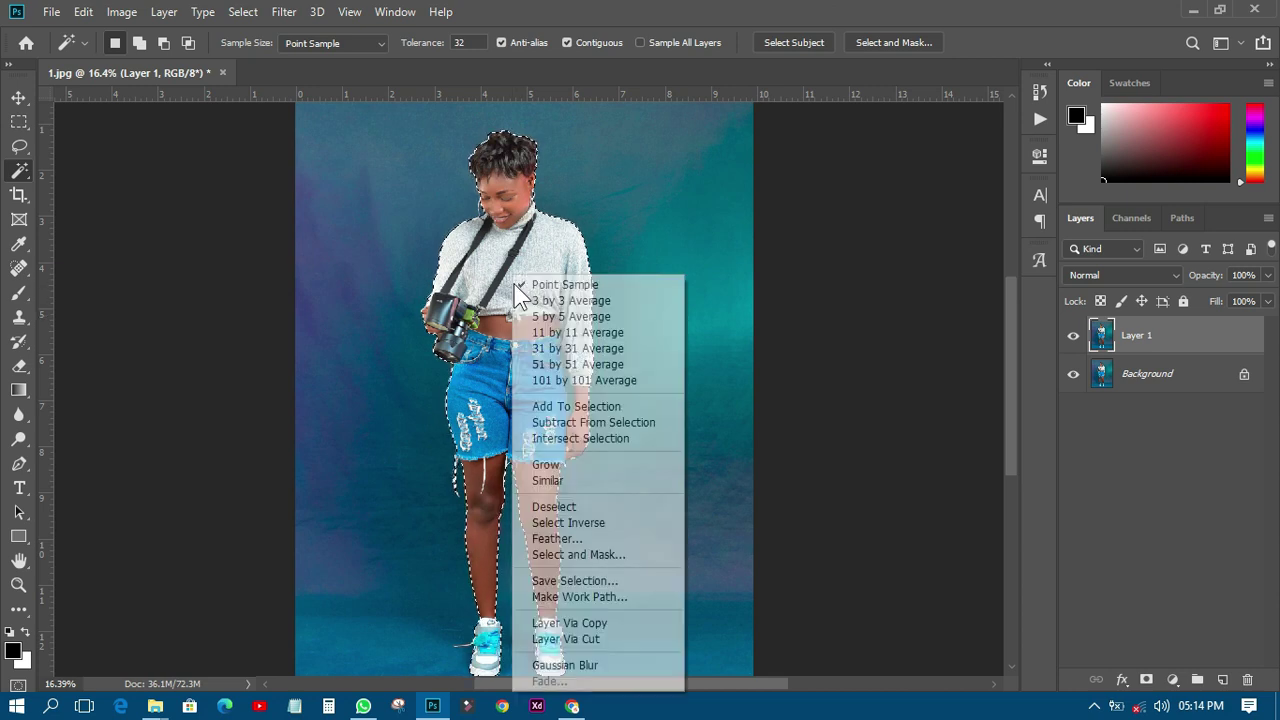
pyautogui.click(576, 640)
pyautogui.click(1073, 374)
pyautogui.click(1073, 413)
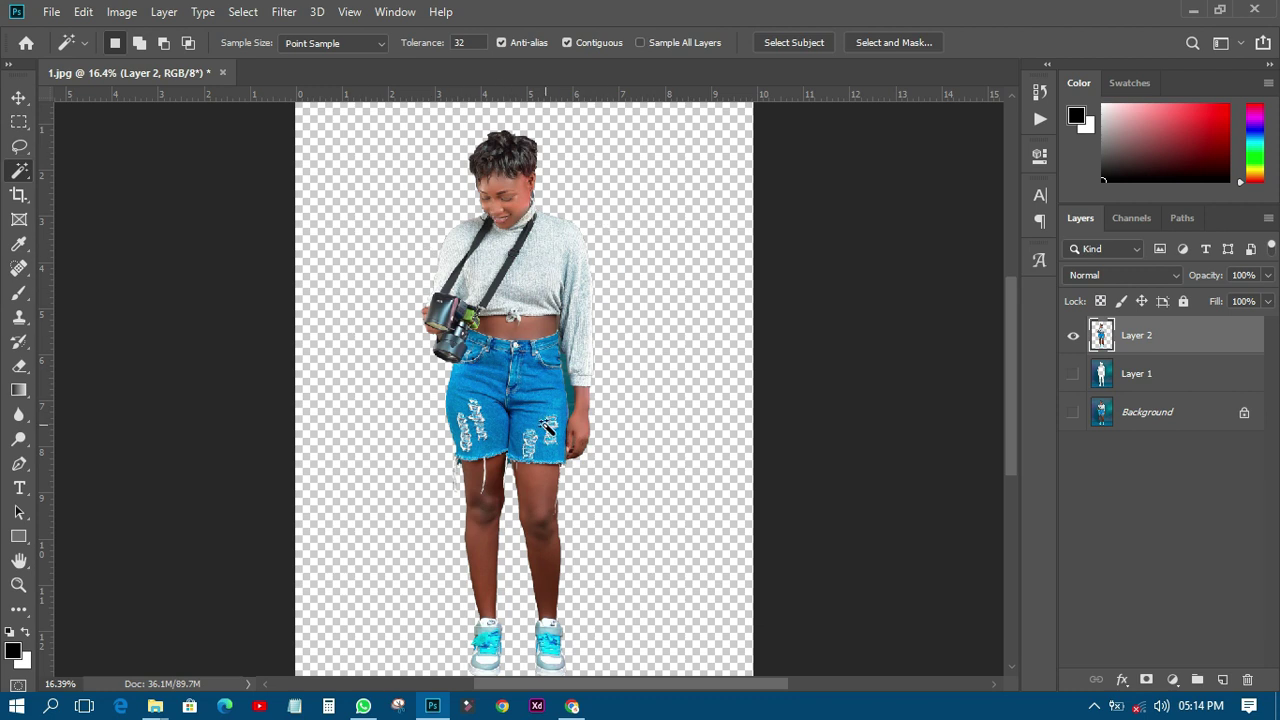
pyautogui.click(1073, 413)
pyautogui.click(1073, 374)
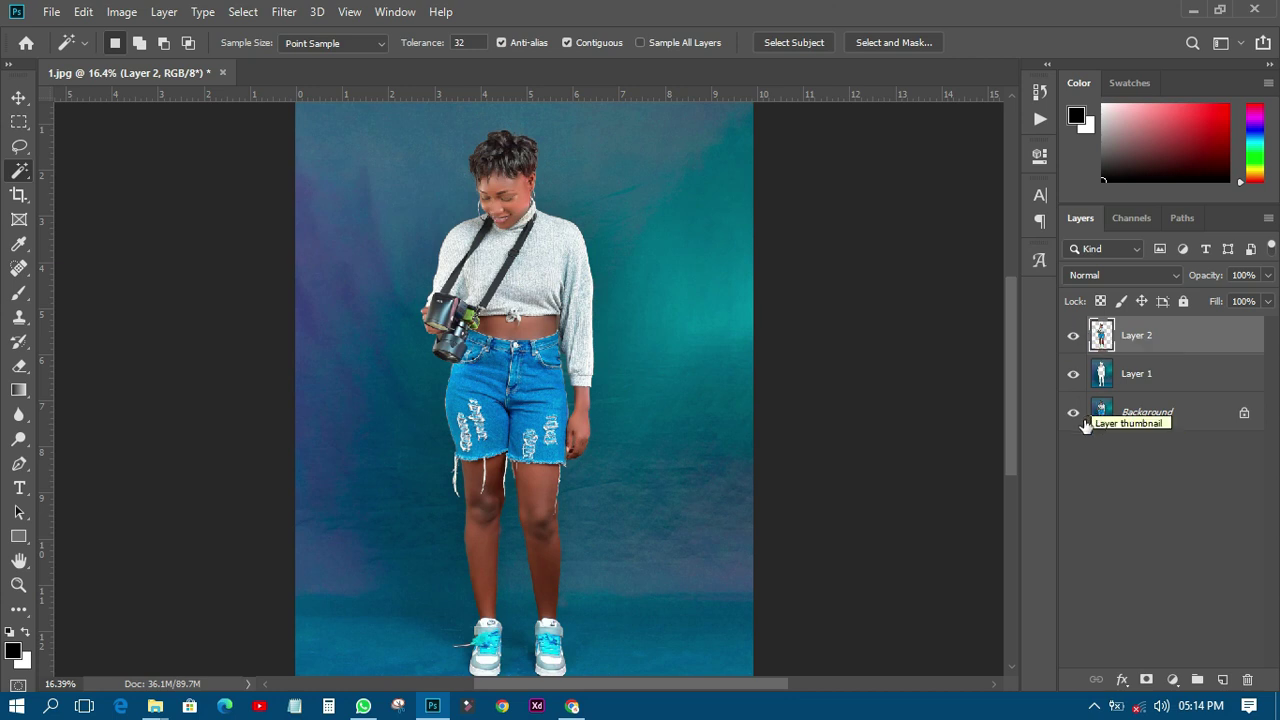
# Step: Inspect the cut-out backdrop on Layer 1 alone by temporarily hiding Layer 2 and Background
pyautogui.click(1073, 413)
pyautogui.click(1073, 336)
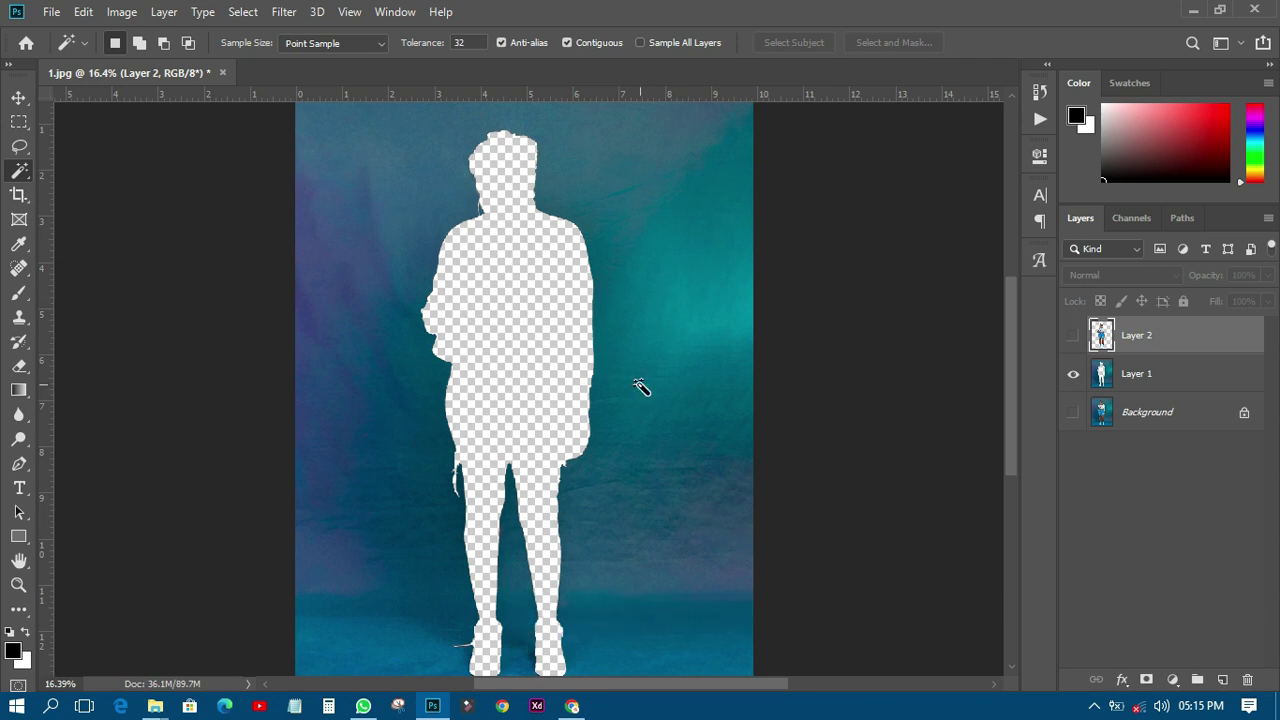
pyautogui.click(1073, 412)
pyautogui.click(1073, 335)
pyautogui.scroll(-1, 718, 420)
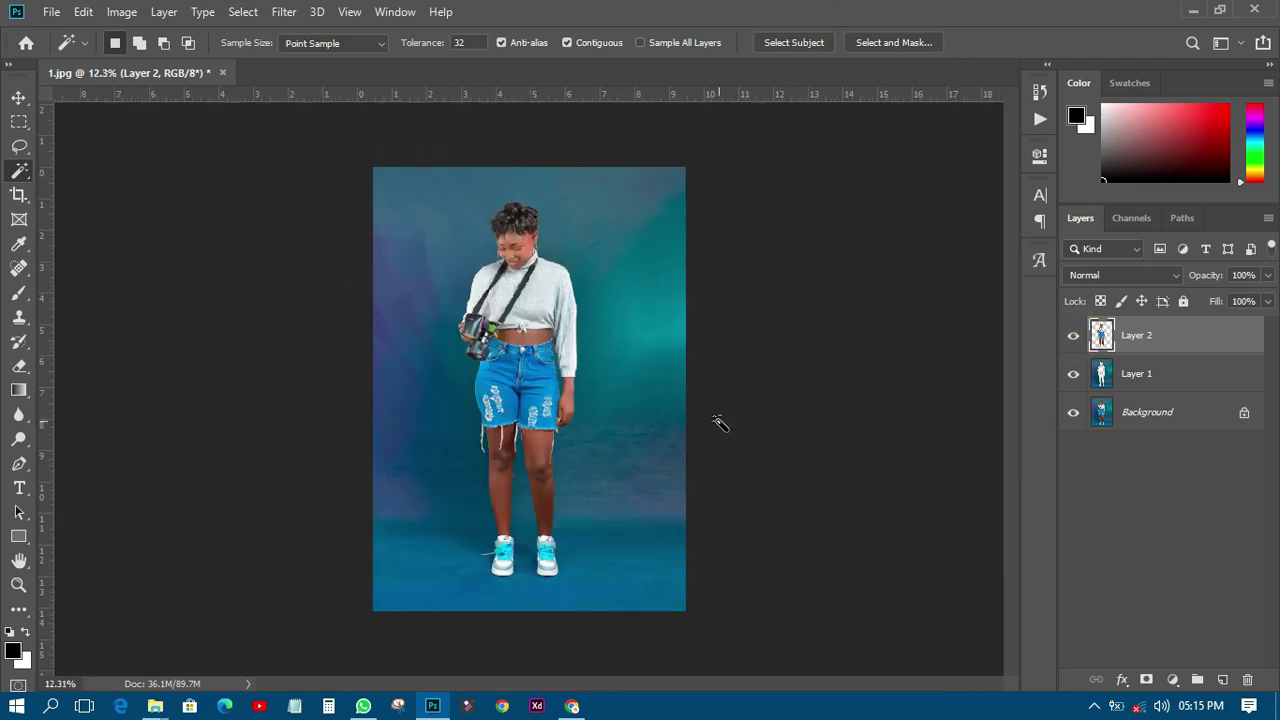
# Step: Rename Layer 1 as BG and Layer 2 as SUBJECT
pyautogui.doubleClick(1137, 373)
pyautogui.doubleClick(1135, 374)
pyautogui.write('BG')
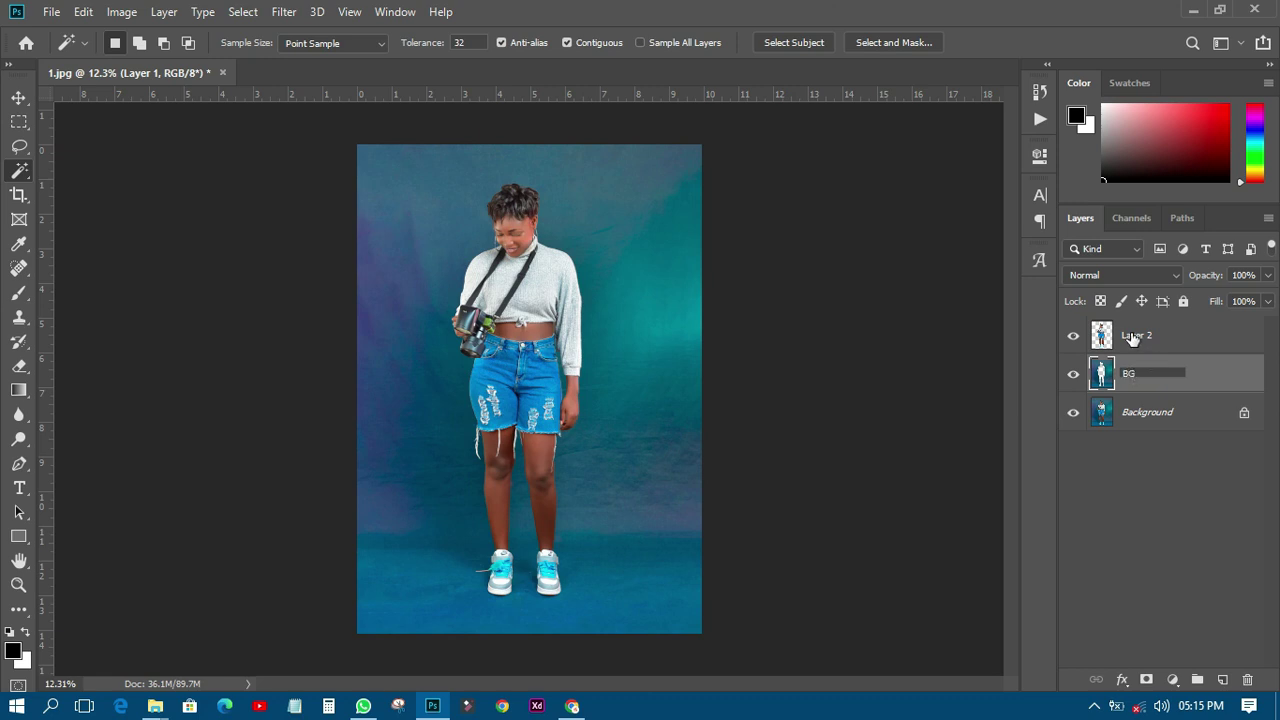
pyautogui.doubleClick(1132, 337)
pyautogui.write('Su')
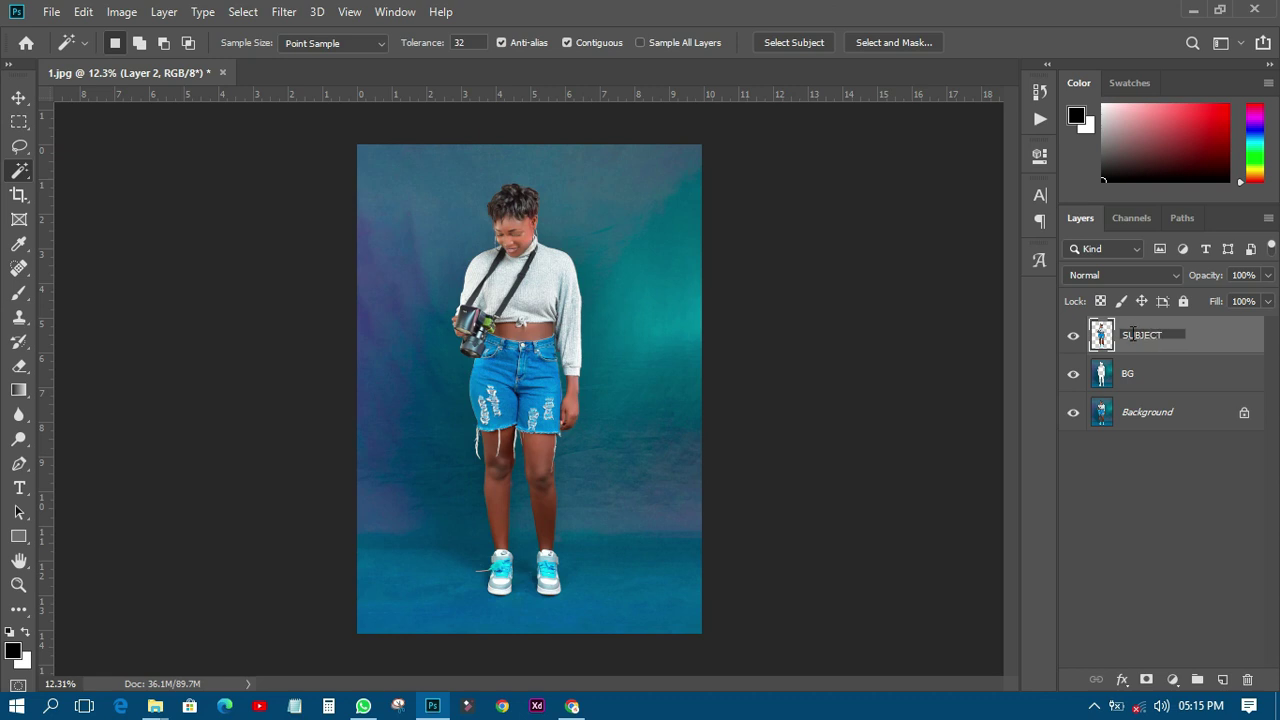
pyautogui.write('BJECT')
pyautogui.press('Return')
# Step: Apply a Gaussian Blur to the BG layer with a radius strong enough to smooth out the backdrop's wrinkles
pyautogui.click(1152, 374)
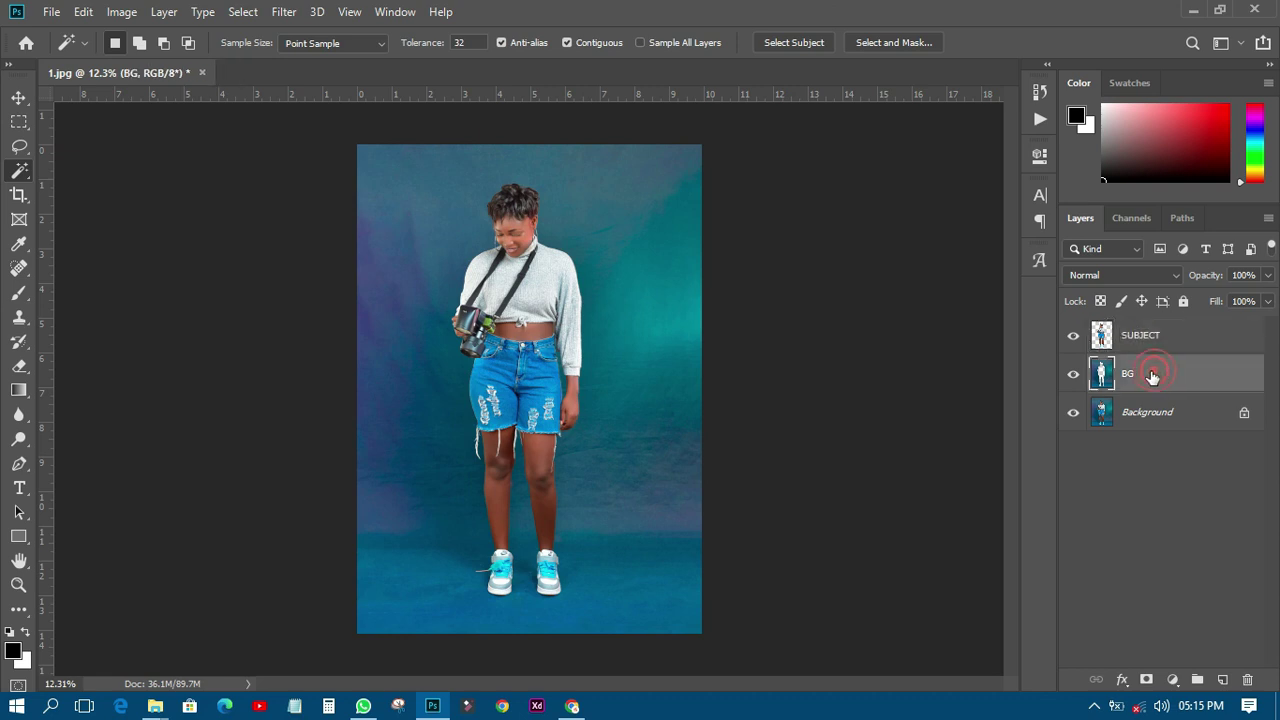
pyautogui.click(286, 14)
pyautogui.click(304, 222)
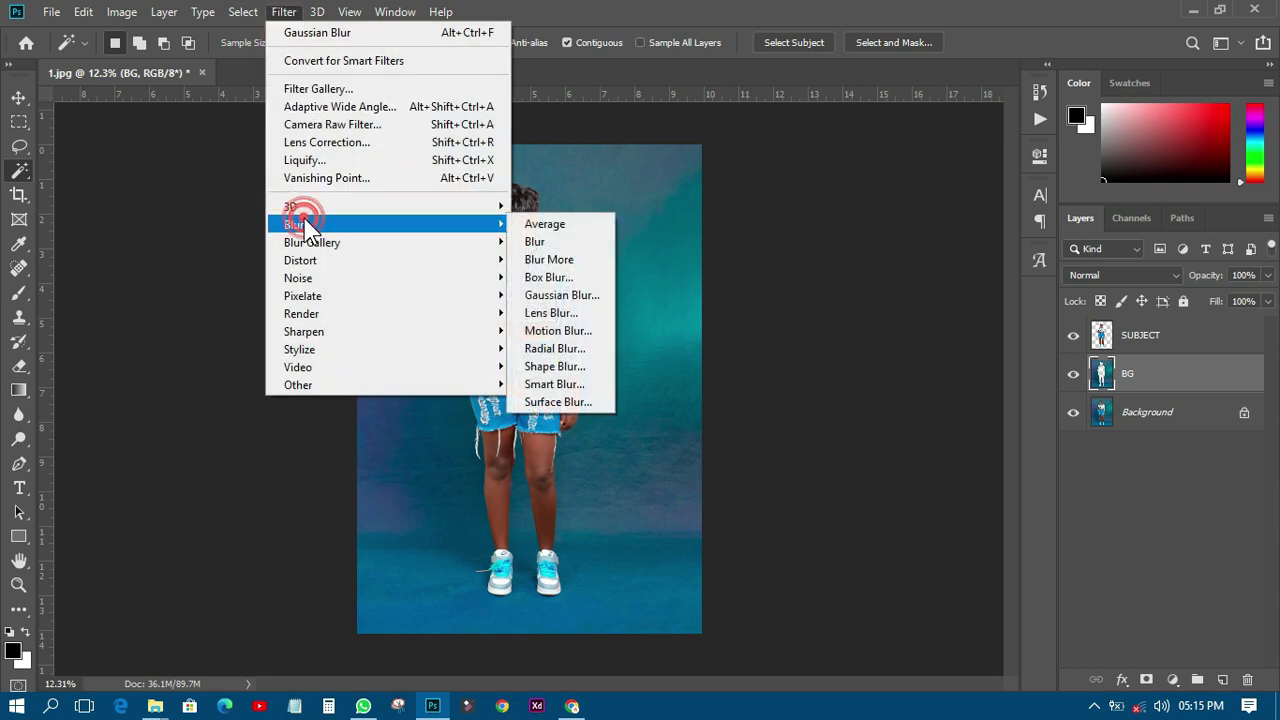
pyautogui.click(498, 226)
pyautogui.click(557, 297)
pyautogui.moveTo(605, 110); pyautogui.dragTo(898, 138)
pyautogui.moveTo(876, 425); pyautogui.dragTo(773, 408)
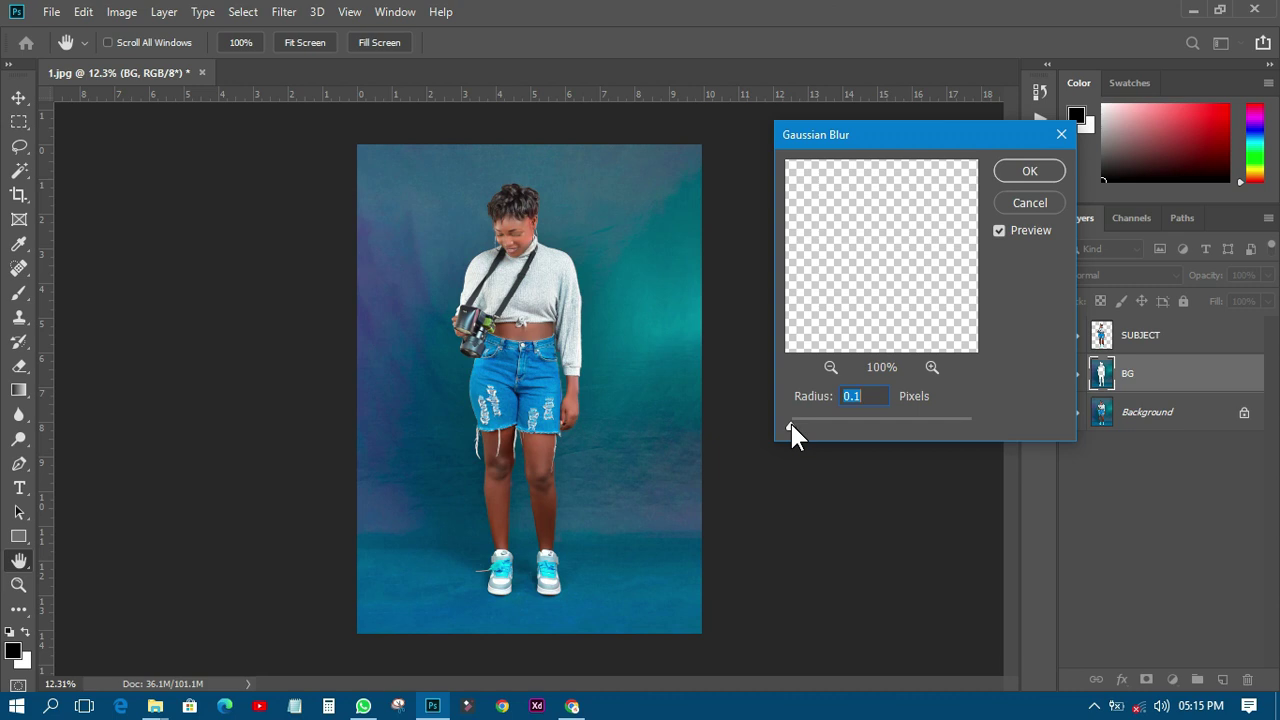
pyautogui.moveTo(790, 425); pyautogui.dragTo(872, 424)
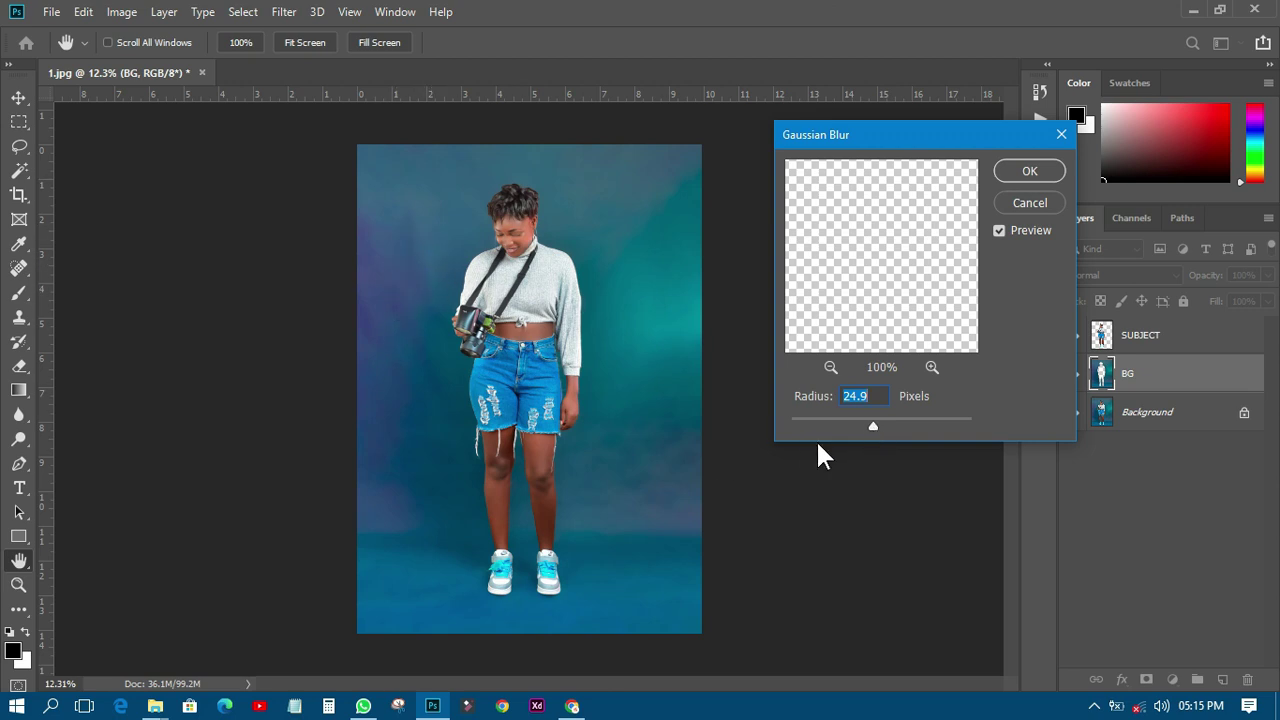
pyautogui.moveTo(881, 420); pyautogui.dragTo(893, 421)
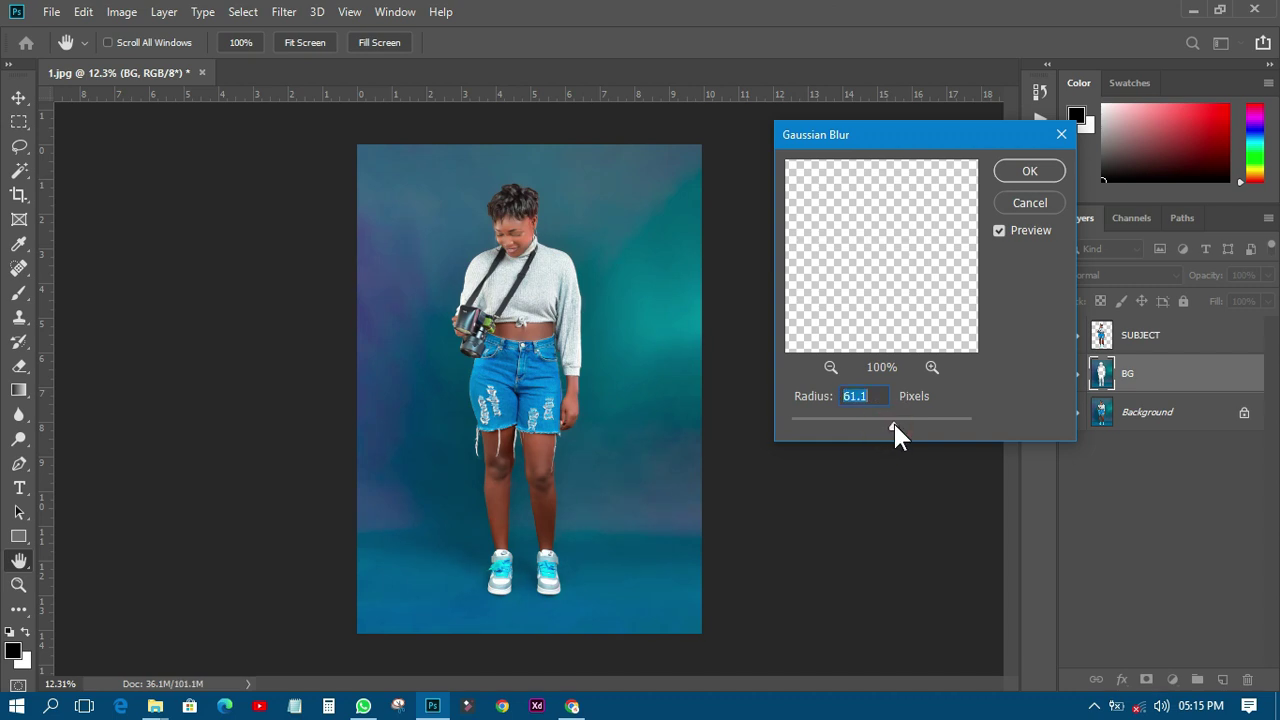
pyautogui.moveTo(896, 423); pyautogui.dragTo(902, 424)
pyautogui.click(1026, 168)
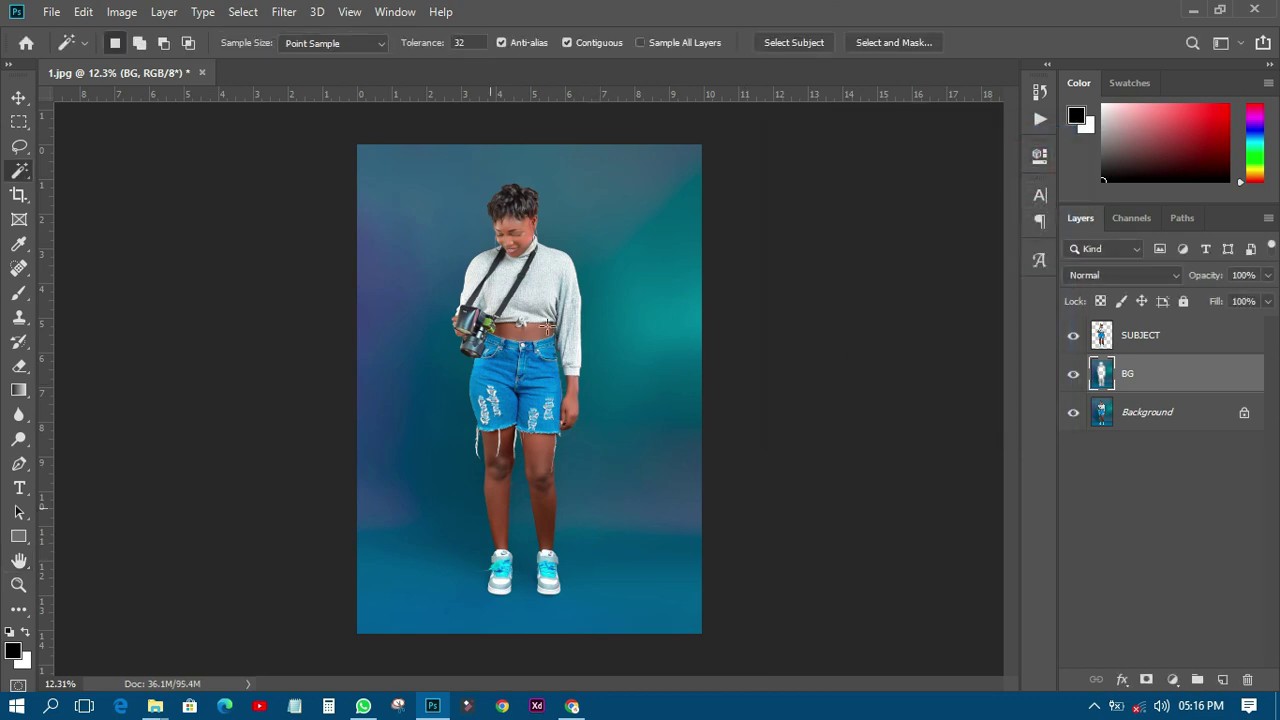
# Step: Examine the blurred backdrop around the body and shoes, comparing the floor with and without the BG layer
pyautogui.scroll(8, 492, 325)
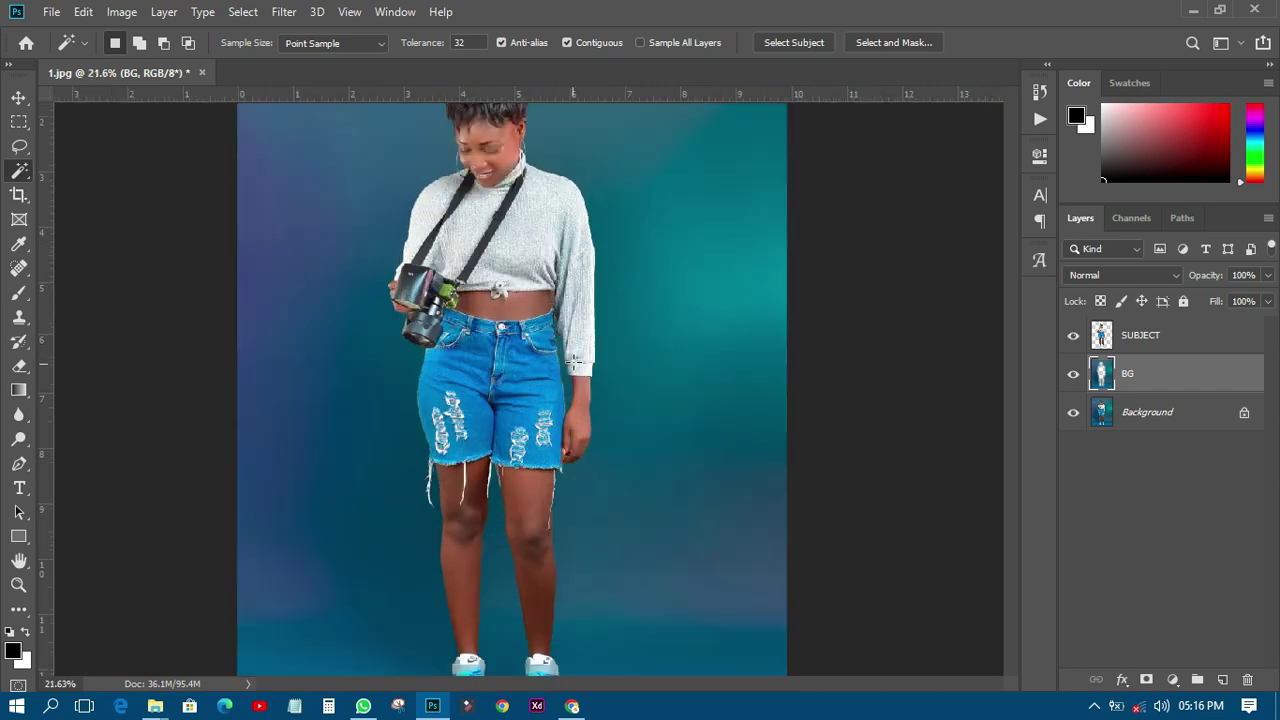
pyautogui.scroll(-5, 736, 368)
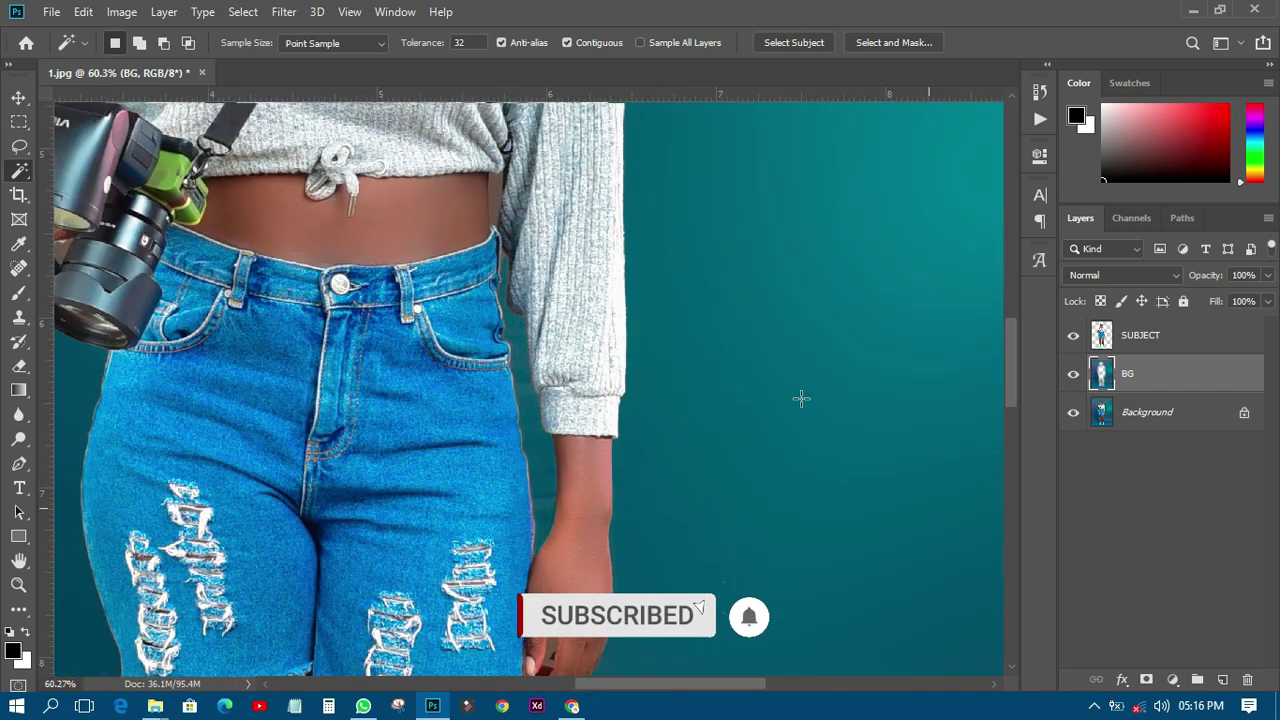
pyautogui.scroll(2, 549, 580)
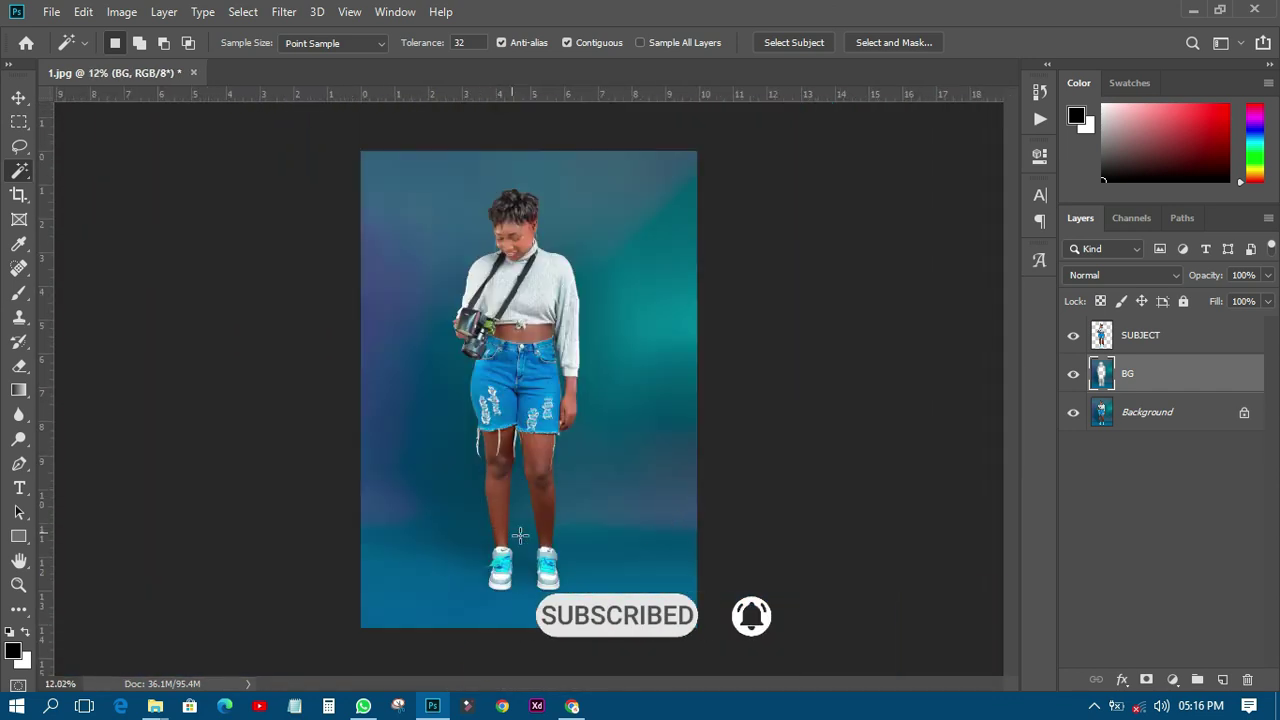
pyautogui.scroll(4, 482, 534)
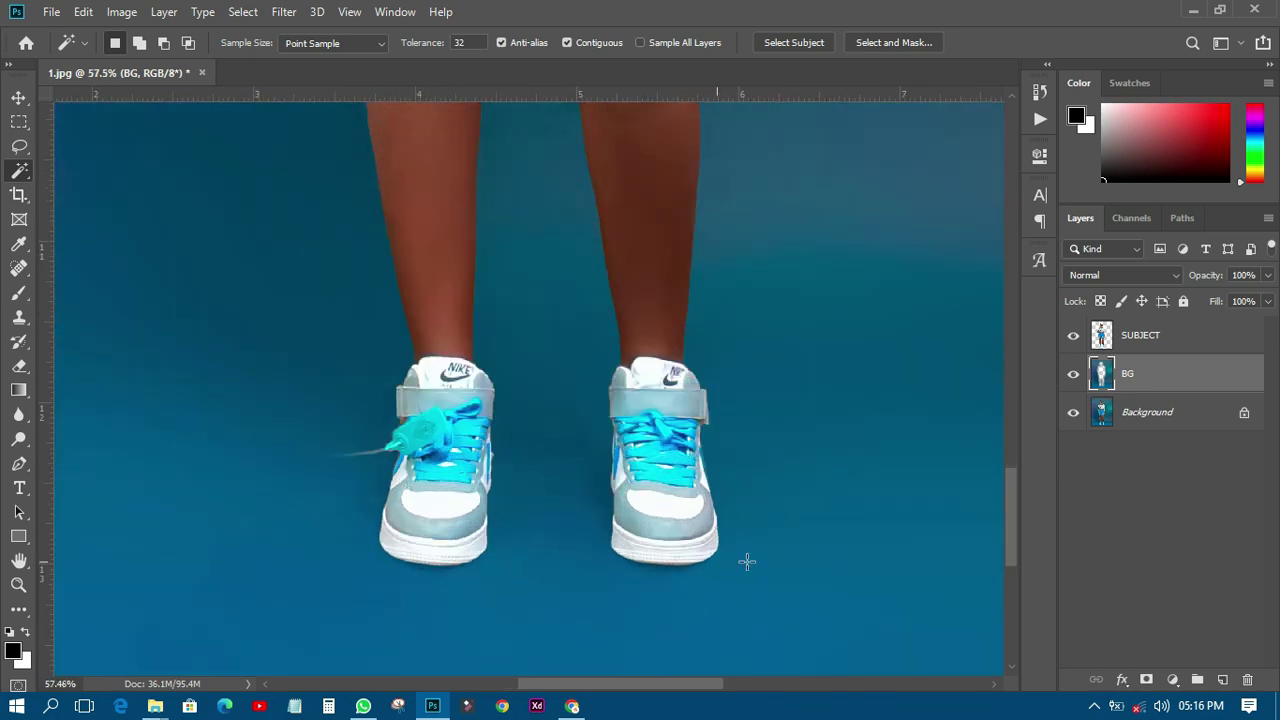
pyautogui.scroll(-6, 594, 514)
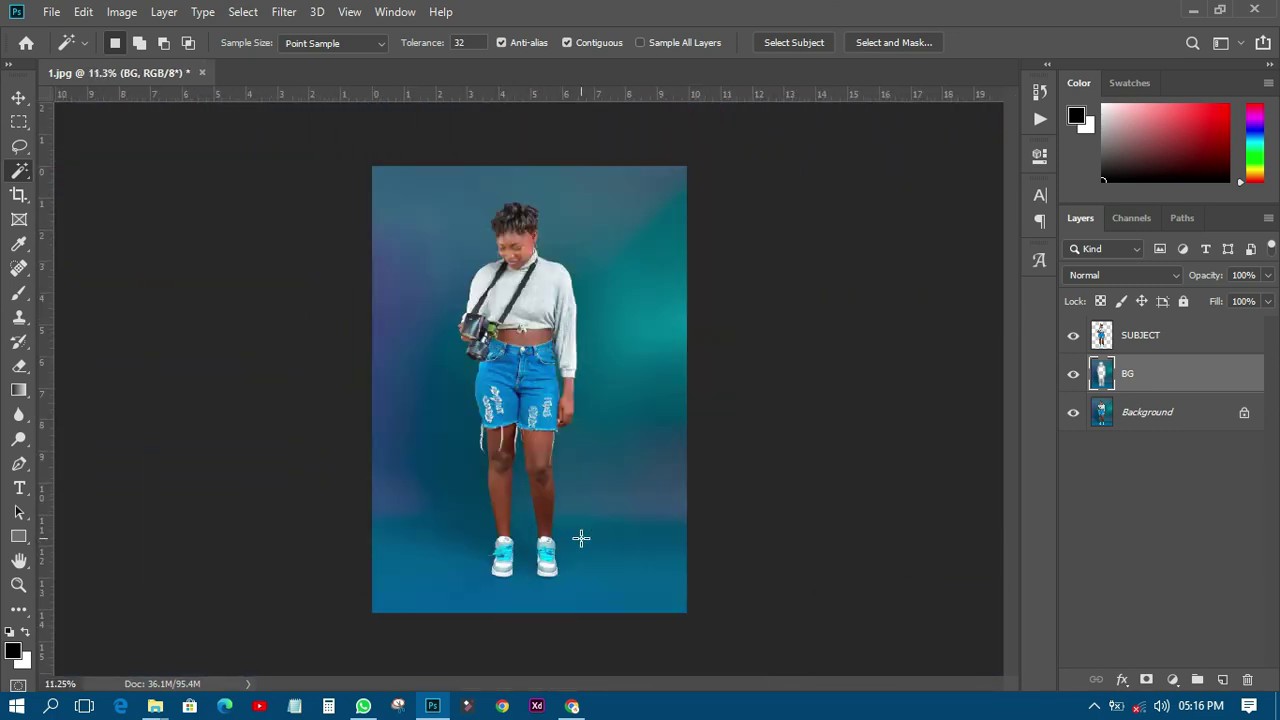
pyautogui.click(1073, 375)
pyautogui.scroll(5, 540, 598)
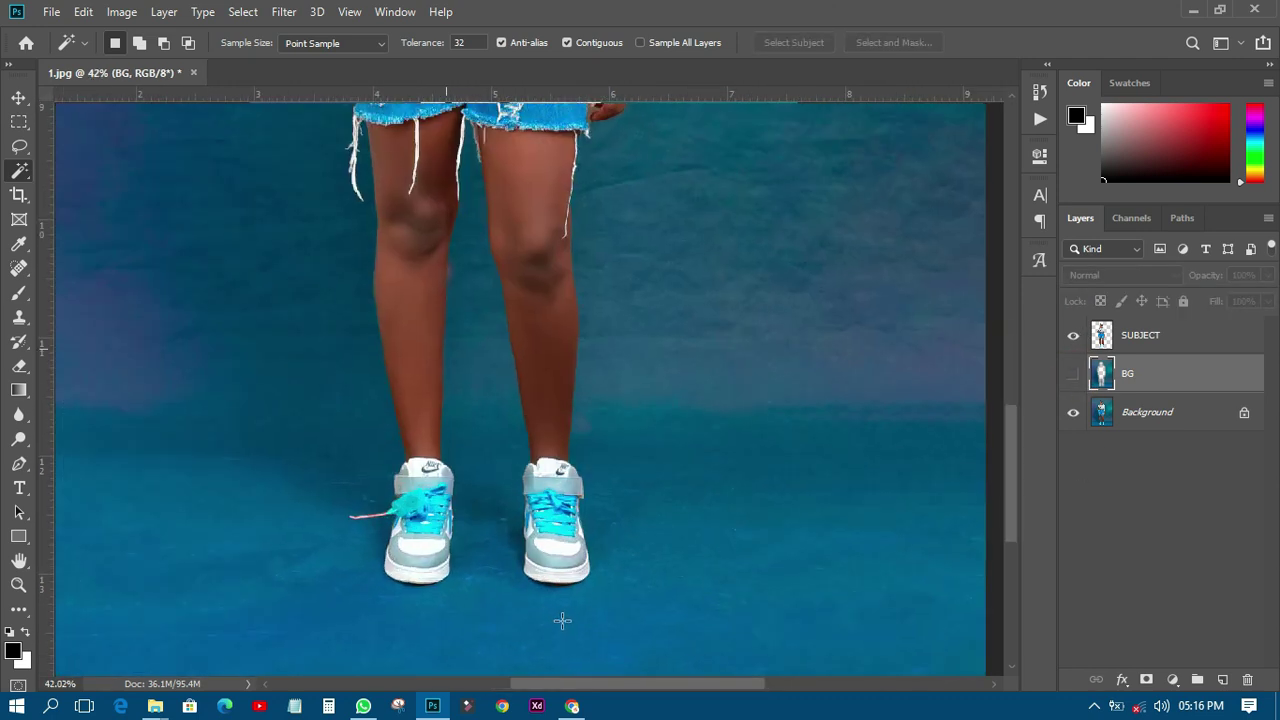
pyautogui.scroll(1, 562, 621)
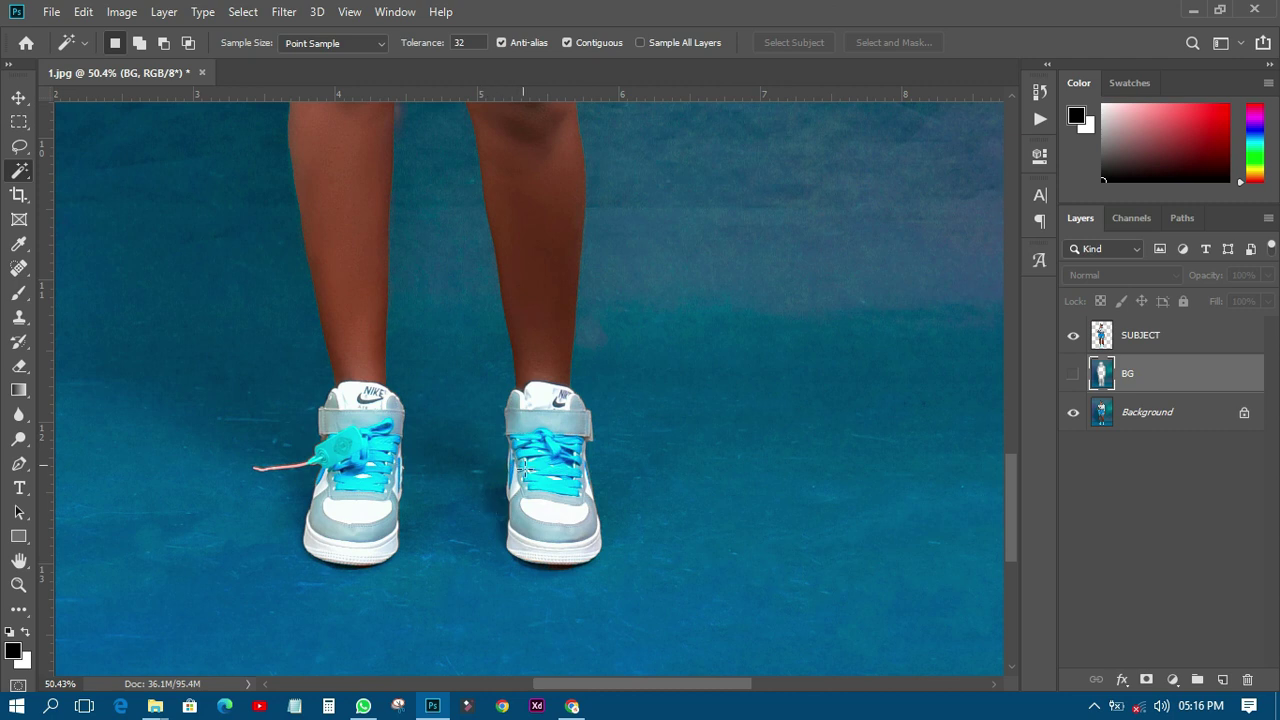
pyautogui.scroll(-6, 432, 535)
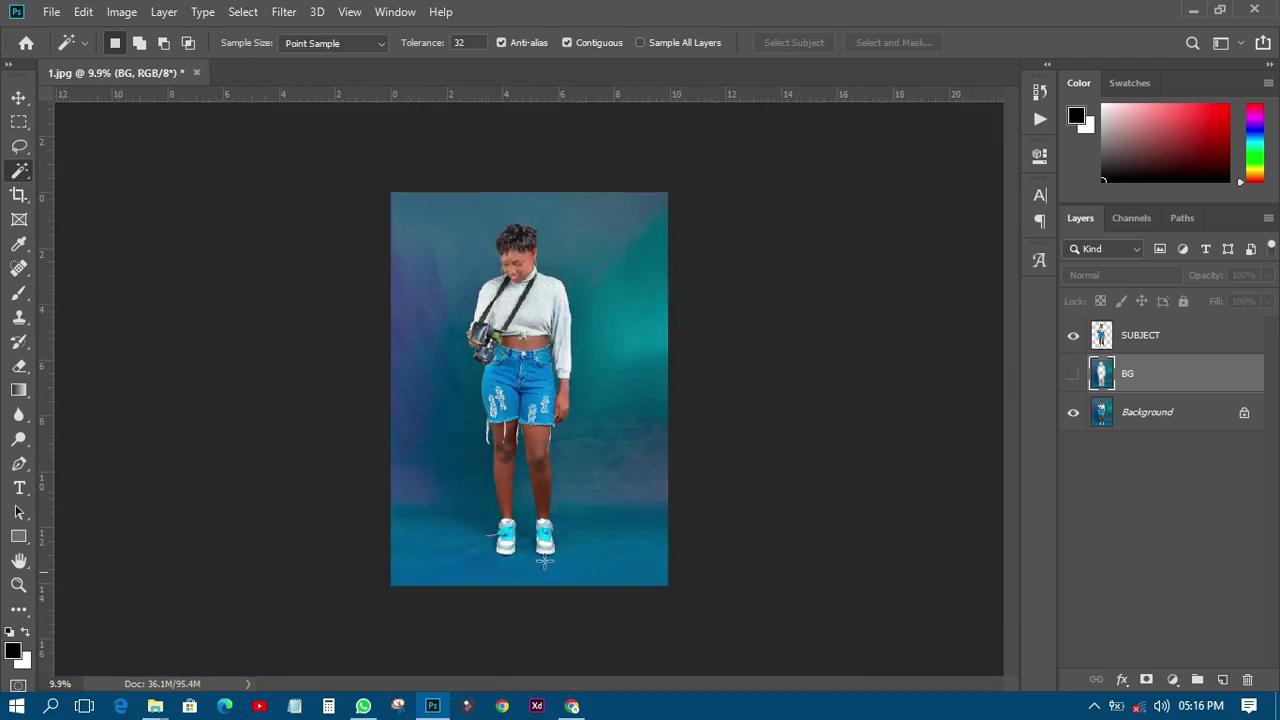
pyautogui.click(1073, 376)
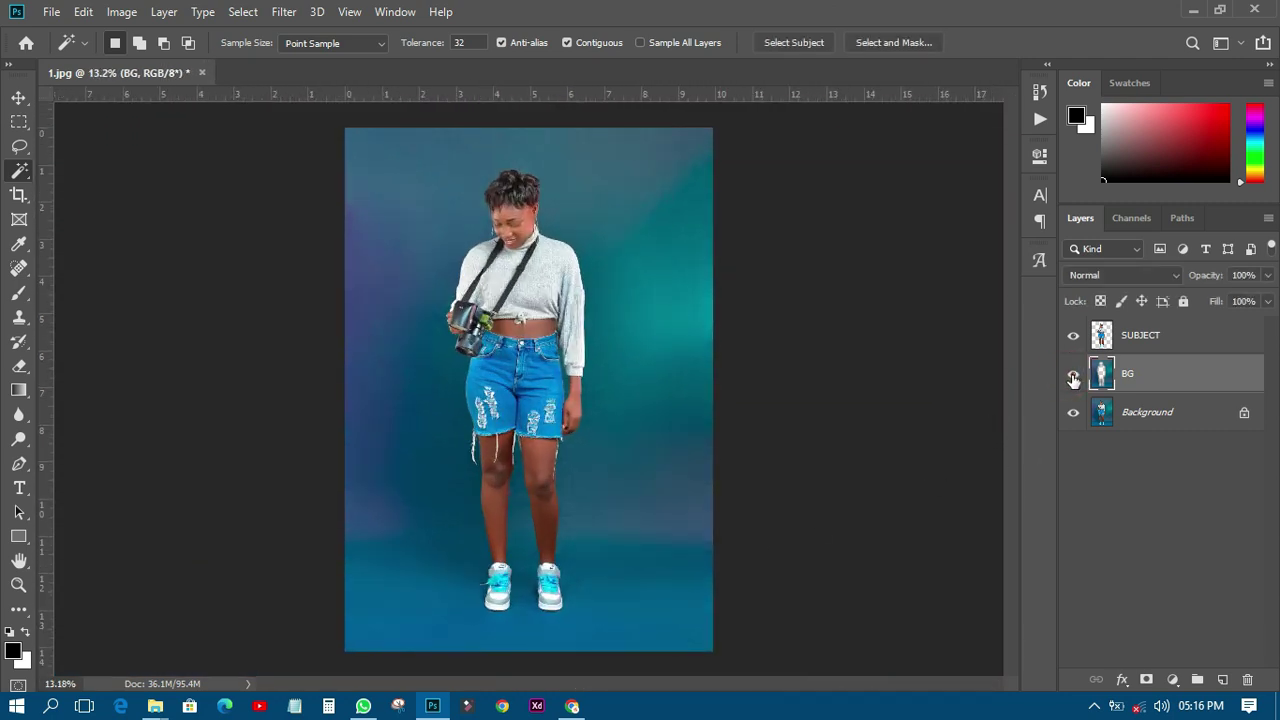
# Step: Add a layer mask to the BG layer and paint it black around the shoes with a size 90 brush to bring back the original floor contact
pyautogui.click(1146, 681)
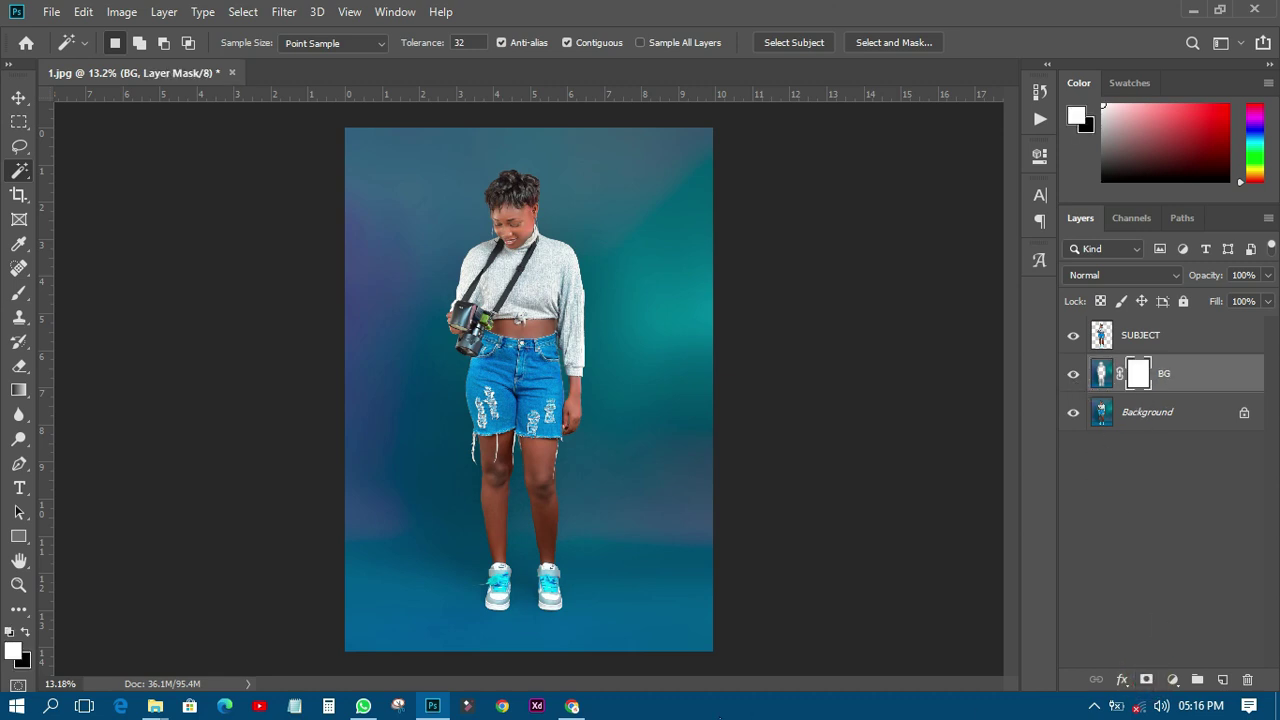
pyautogui.scroll(3, 528, 664)
pyautogui.scroll(3, 543, 600)
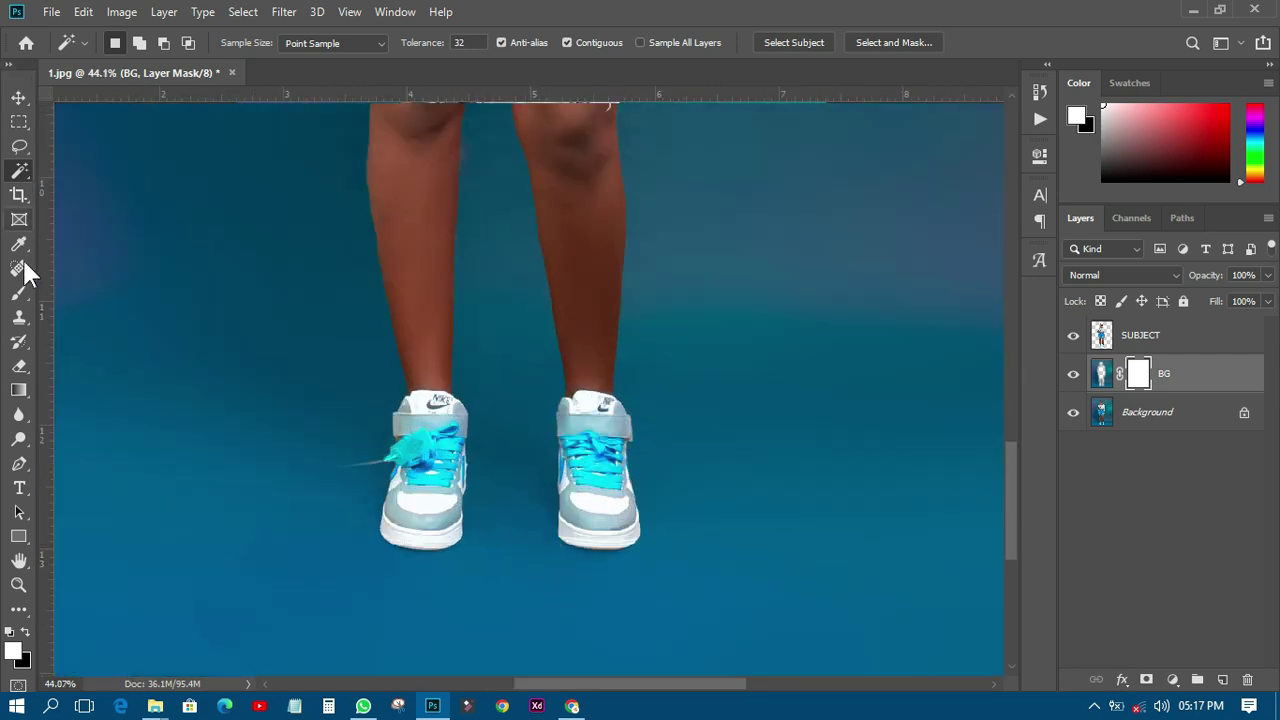
pyautogui.moveTo(24, 295); pyautogui.dragTo(91, 296)
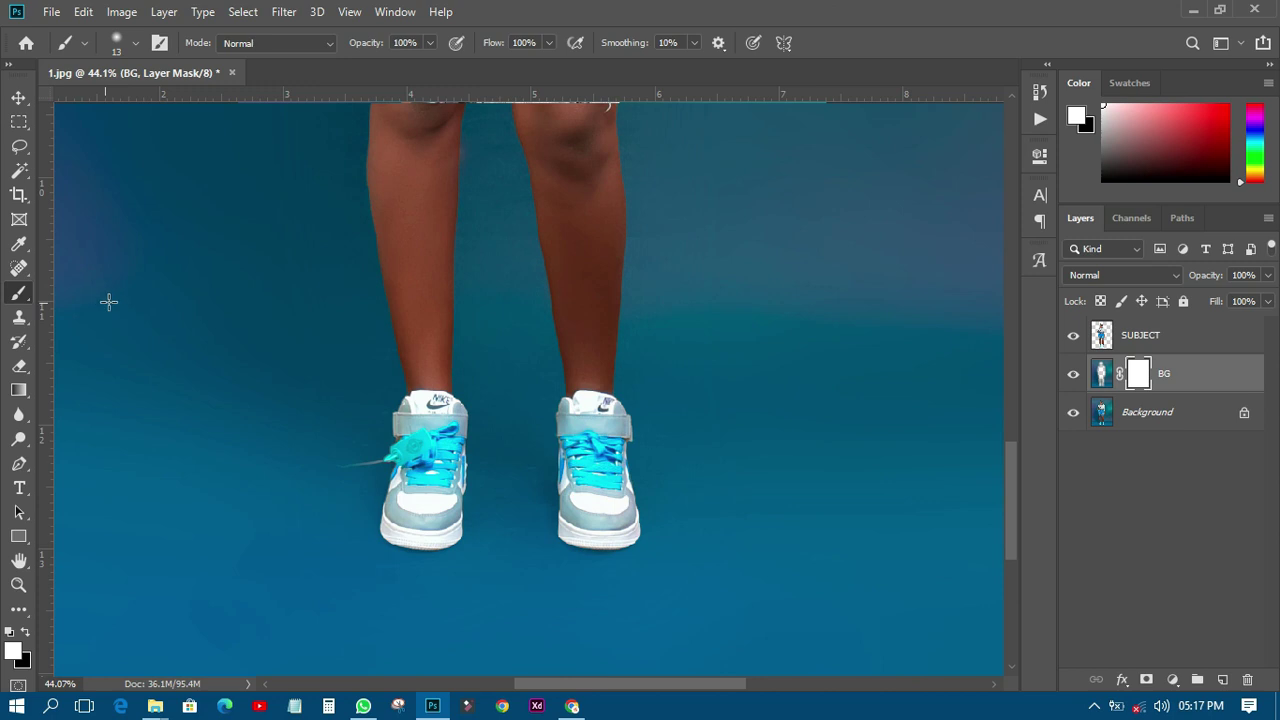
pyautogui.click(22, 630)
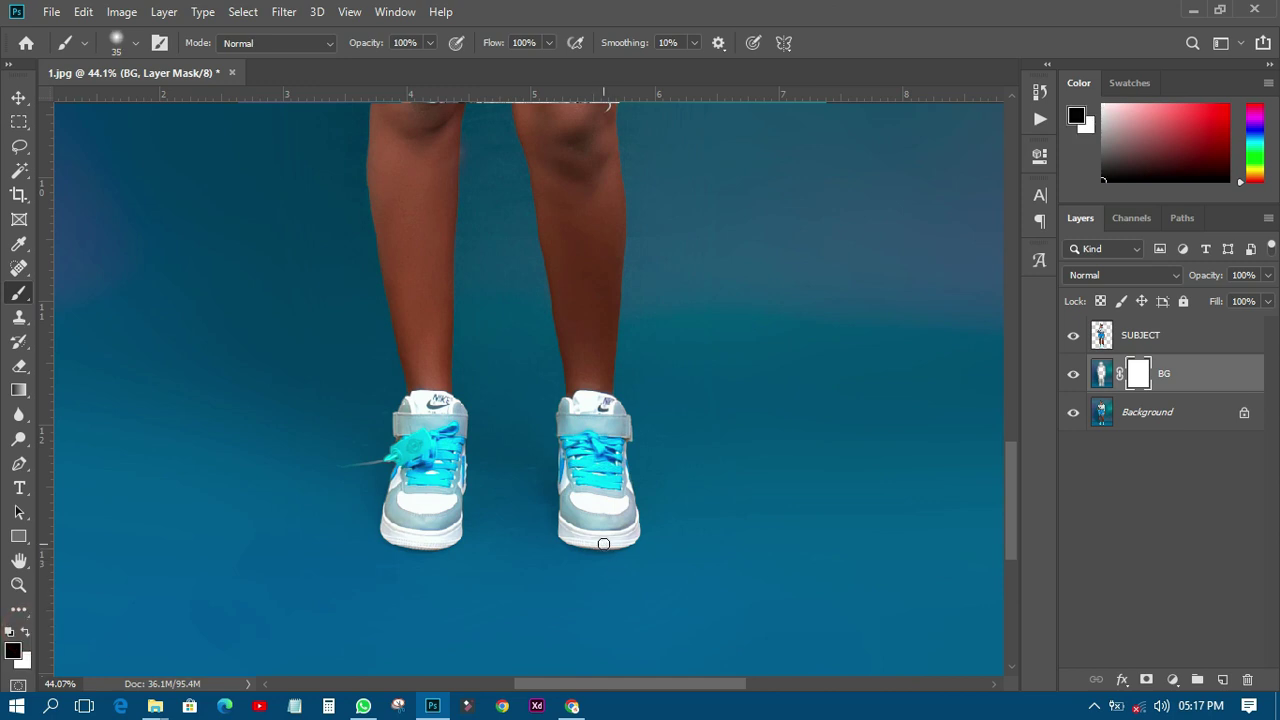
pyautogui.press(']')
pyautogui.press(']')
pyautogui.moveTo(450, 546)
pyautogui.mouseDown()
pyautogui.moveTo(395, 539)
pyautogui.moveTo(387, 524)
pyautogui.moveTo(391, 510)
pyautogui.moveTo(407, 536)
pyautogui.moveTo(452, 510)
pyautogui.moveTo(454, 525)
pyautogui.moveTo(451, 468)
pyautogui.moveTo(428, 505)
pyautogui.moveTo(399, 501)
pyautogui.moveTo(404, 454)
pyautogui.moveTo(390, 471)
pyautogui.moveTo(400, 411)
pyautogui.moveTo(471, 409)
pyautogui.mouseUp()
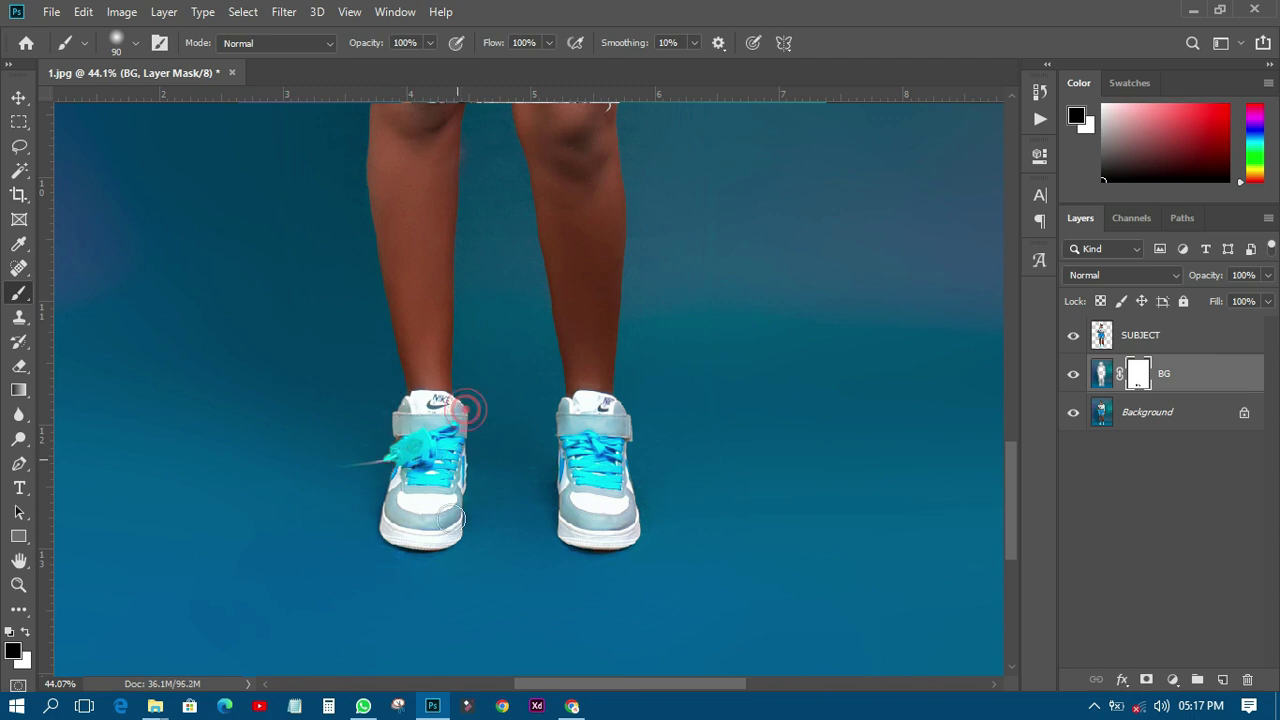
pyautogui.hotkey('ctrl', '0')
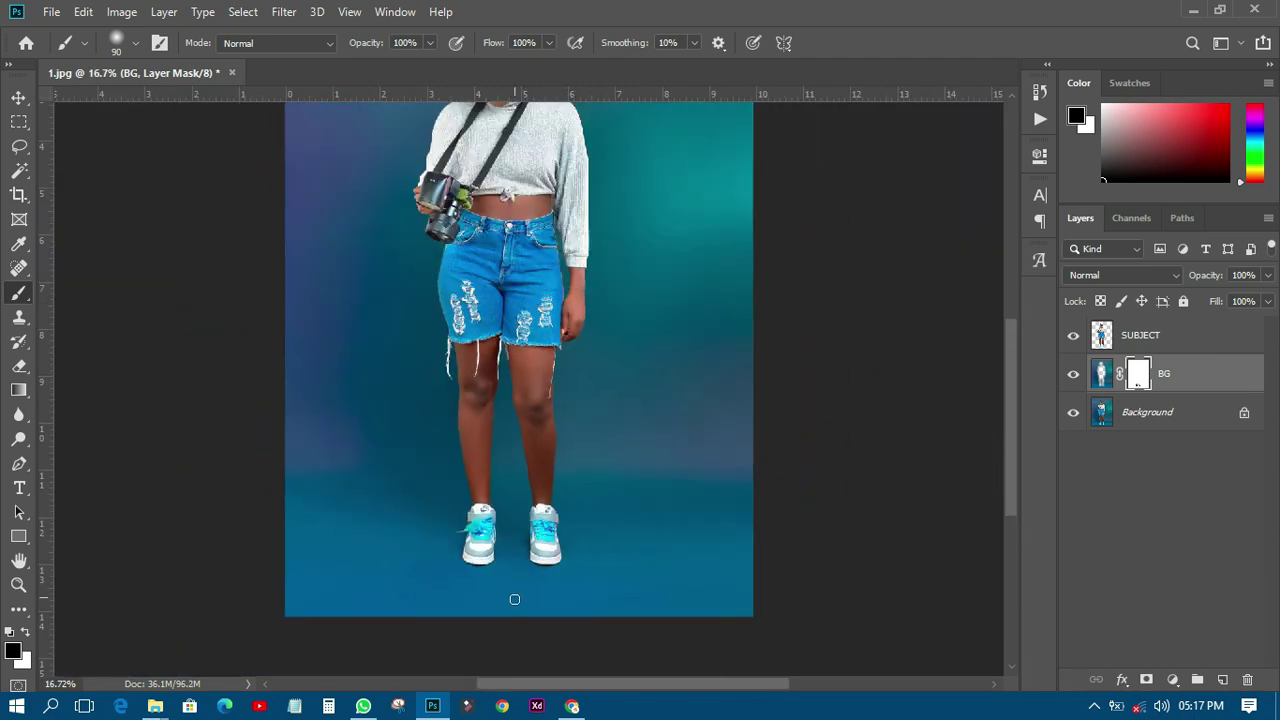
# Step: Add a Photo Filter adjustment layer directly above the BG layer and set its filter to Blue
pyautogui.scroll(5, 524, 599)
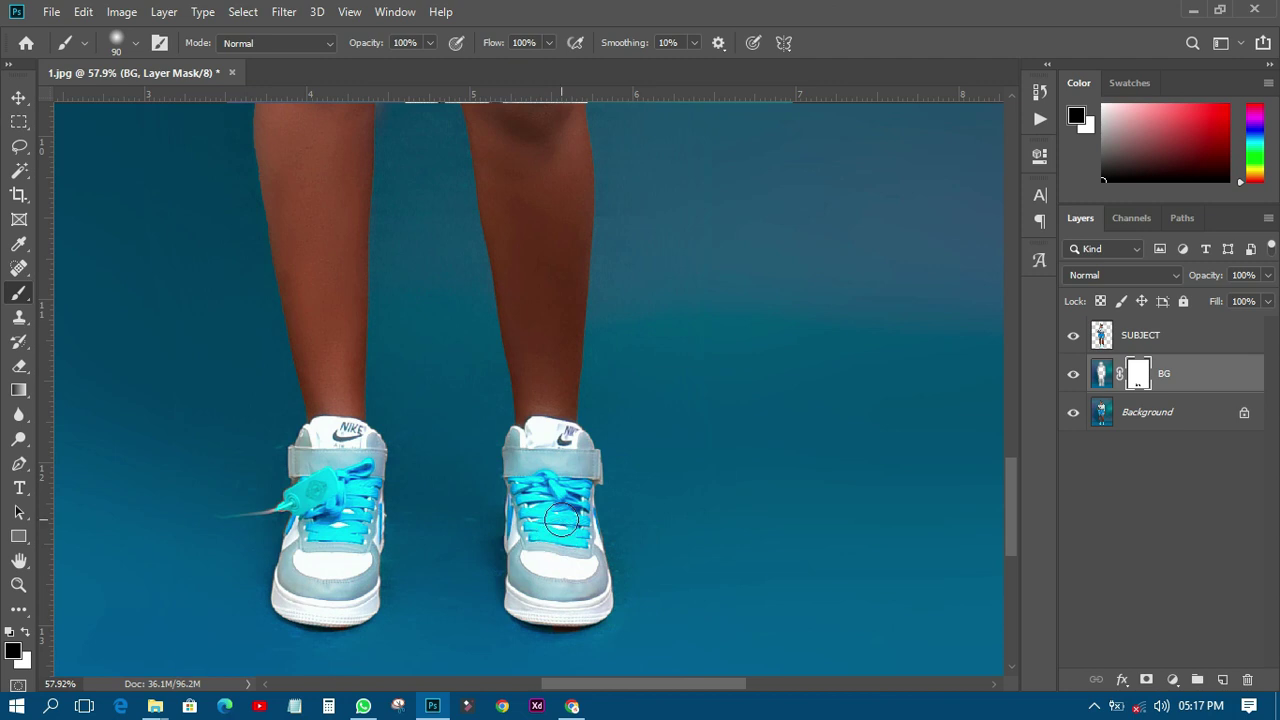
pyautogui.scroll(-3, 563, 588)
pyautogui.scroll(-4, 563, 588)
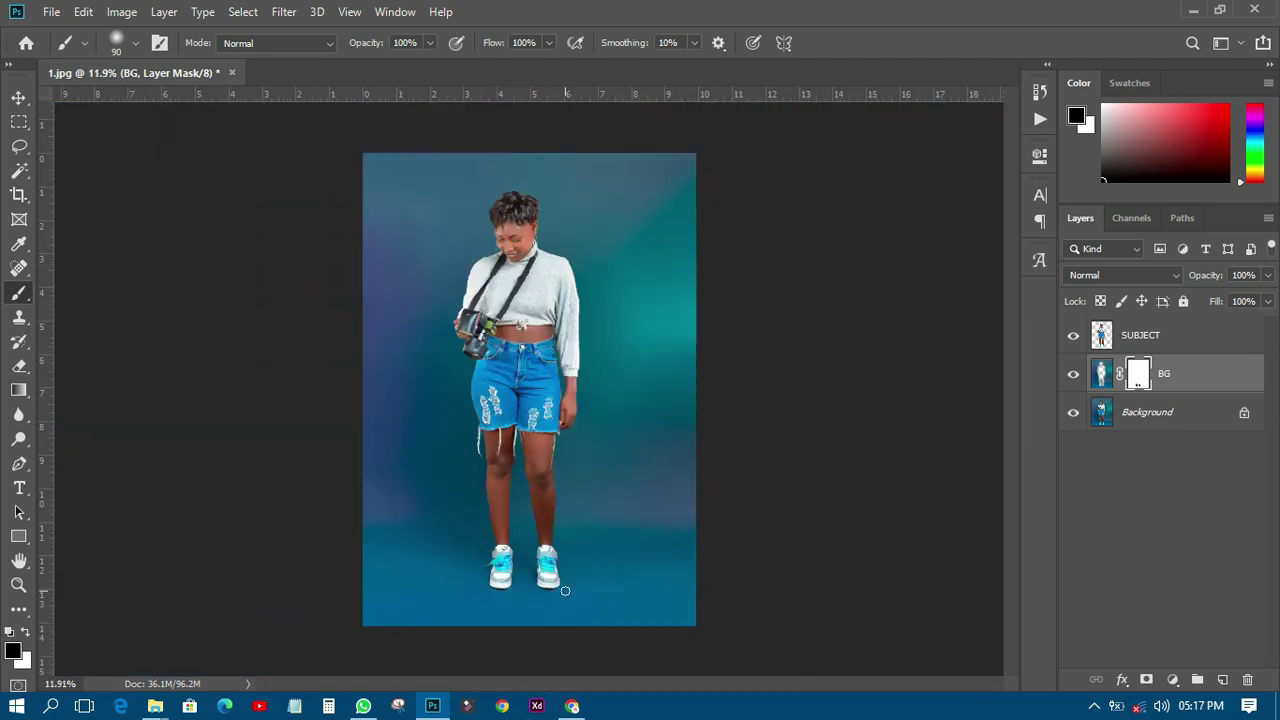
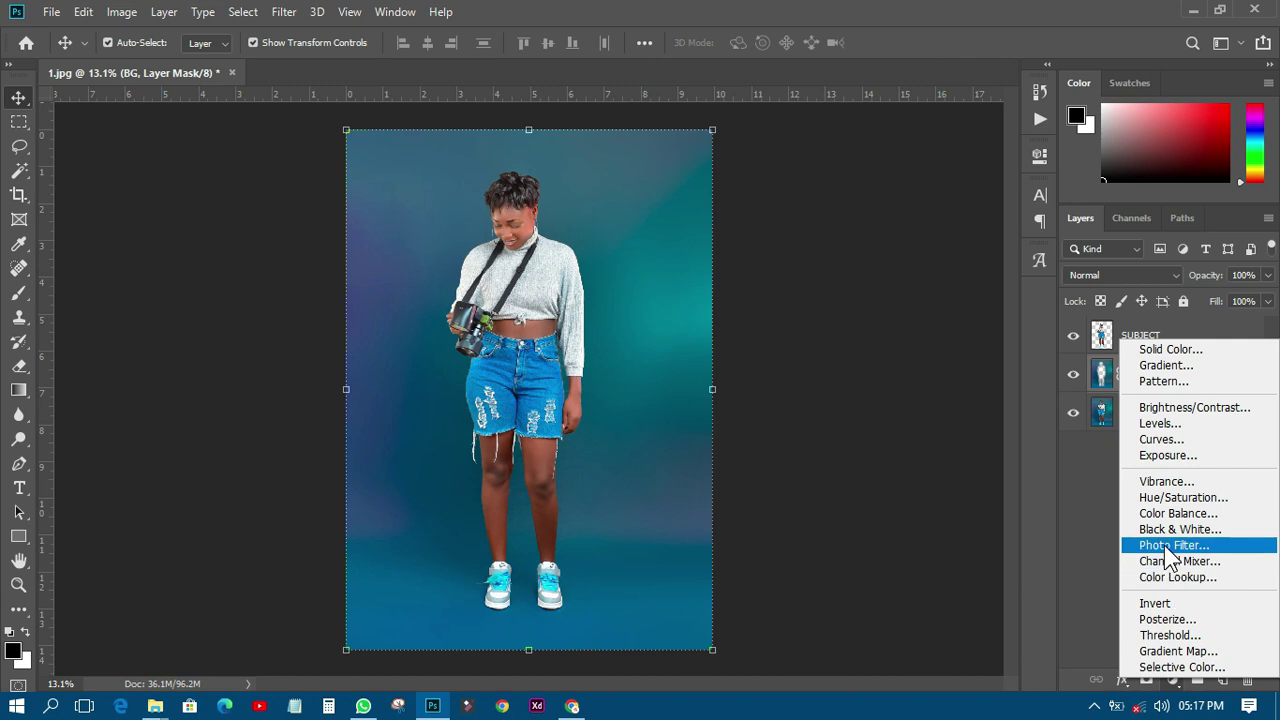
pyautogui.click(1164, 545)
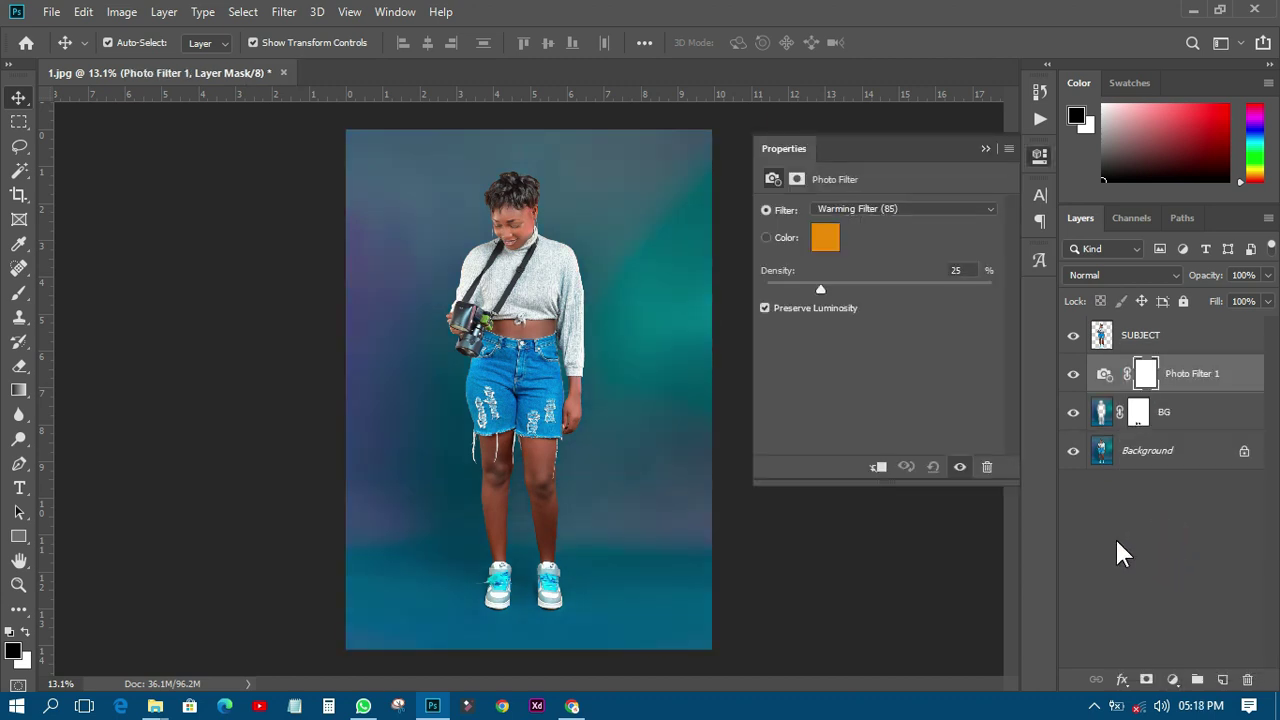
pyautogui.click(888, 210)
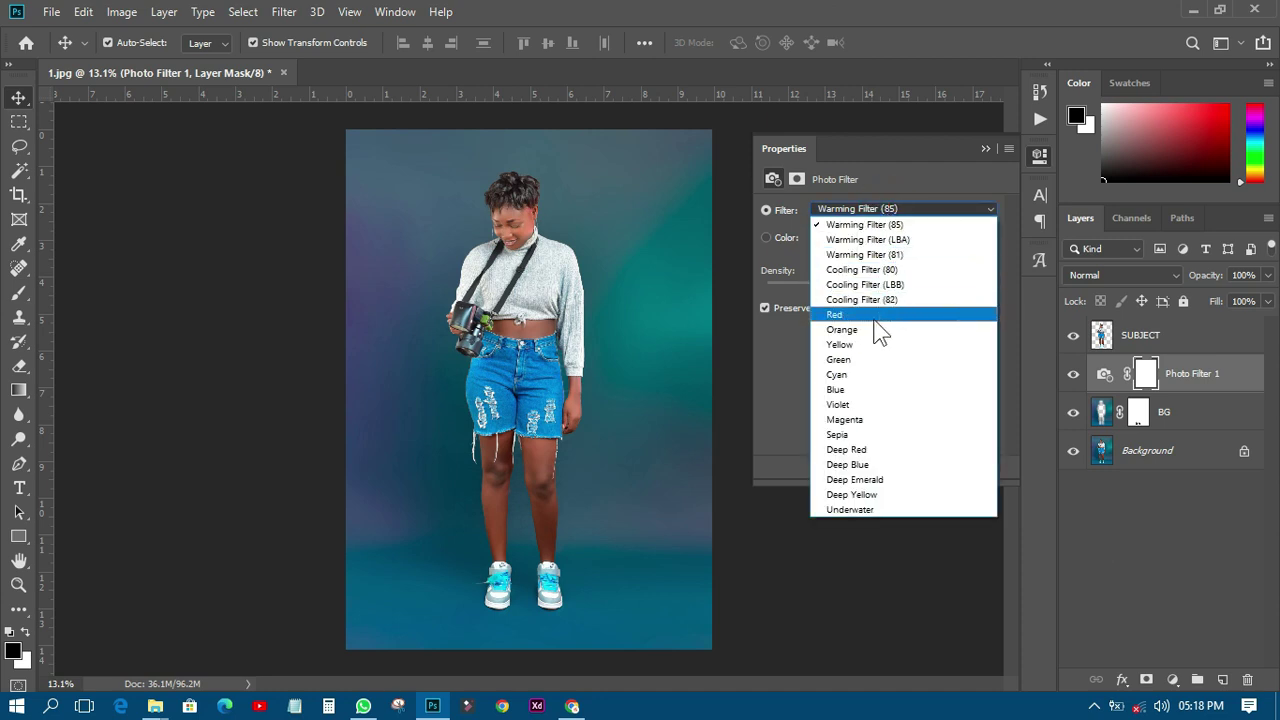
pyautogui.click(845, 390)
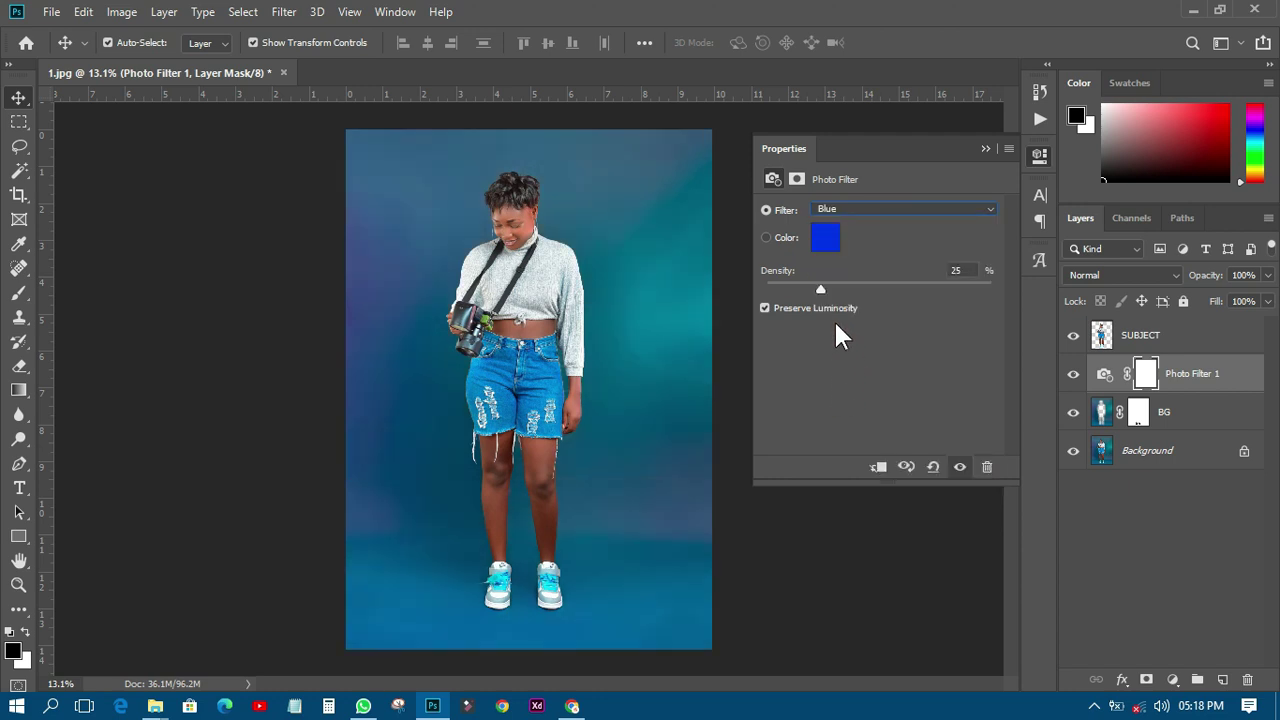
# Step: Try the Blue photo filter at 100% density, turn off Preserve Luminosity, and settle the density at 87%
pyautogui.moveTo(819, 290); pyautogui.dragTo(1006, 291)
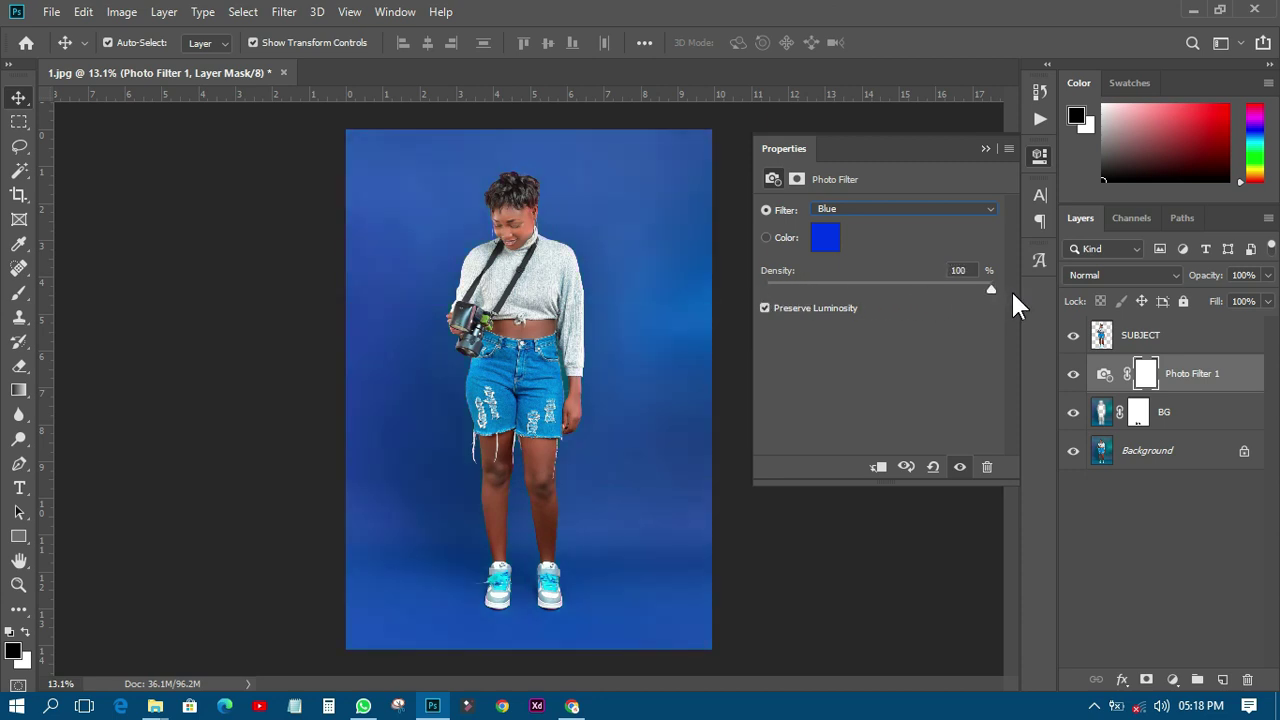
pyautogui.click(822, 307)
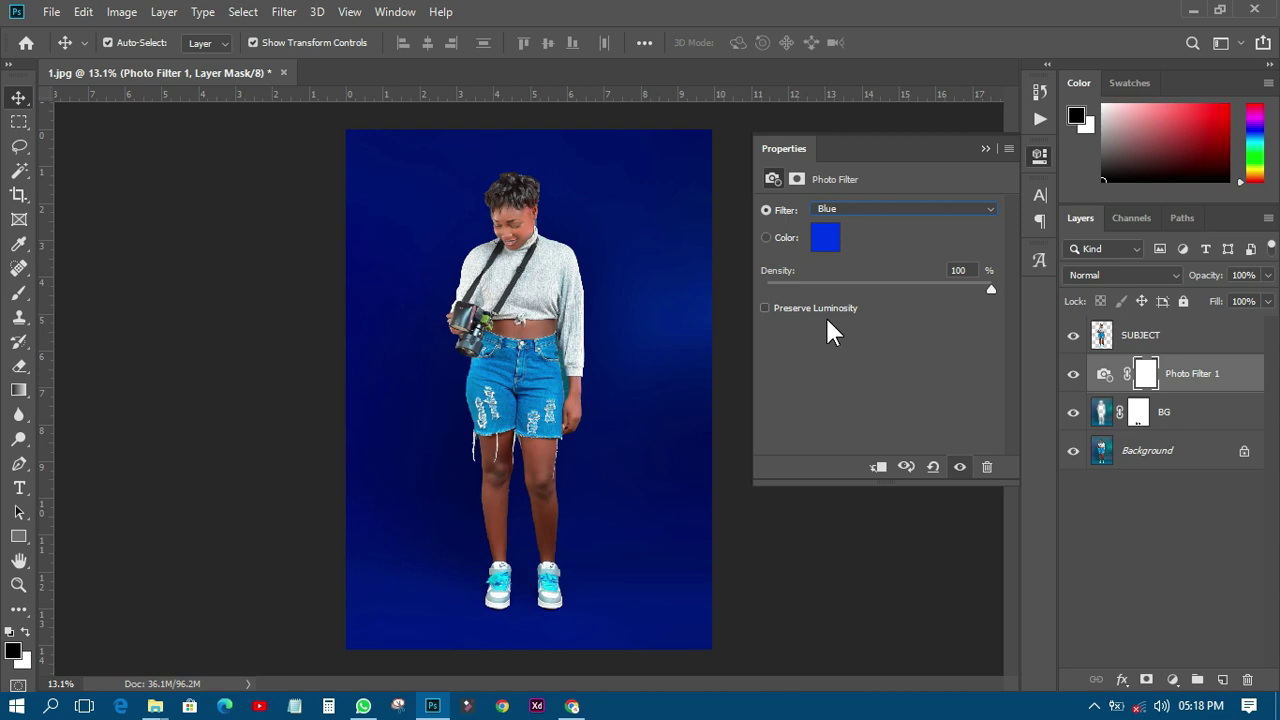
pyautogui.moveTo(987, 288); pyautogui.dragTo(976, 288)
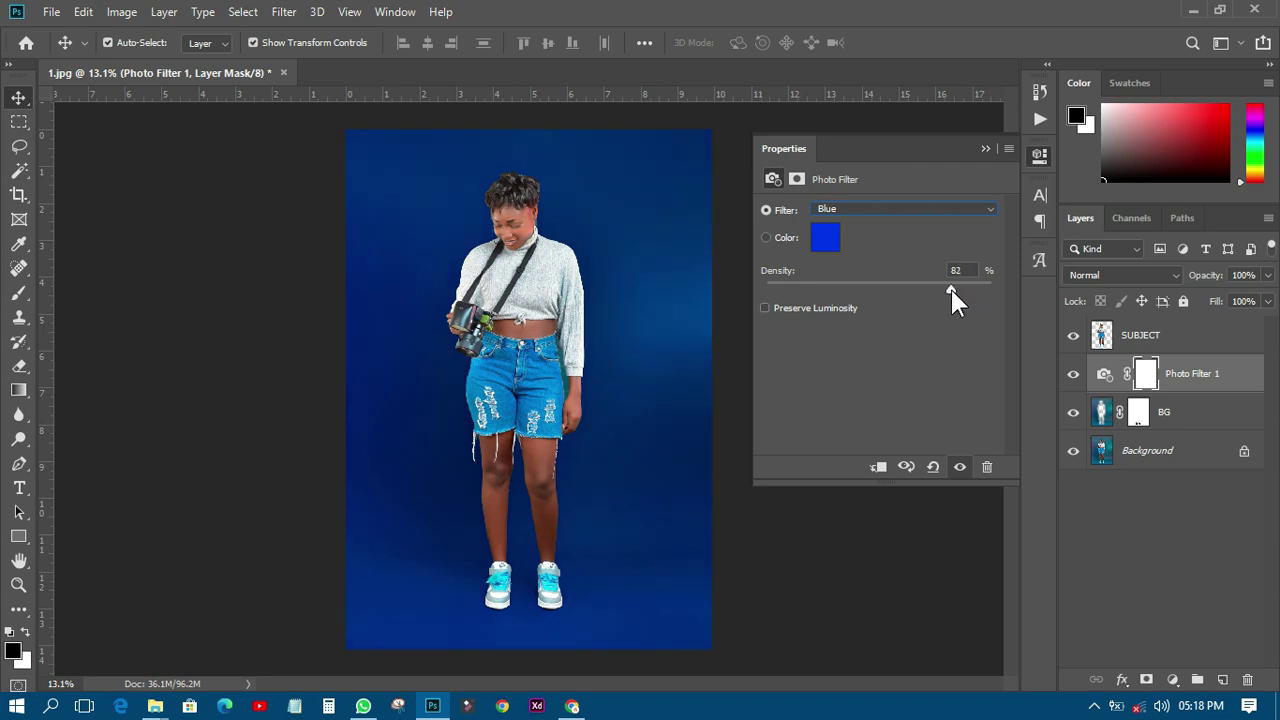
pyautogui.moveTo(944, 290)
pyautogui.mouseDown()
pyautogui.moveTo(777, 282)
pyautogui.moveTo(926, 288)
pyautogui.mouseUp()
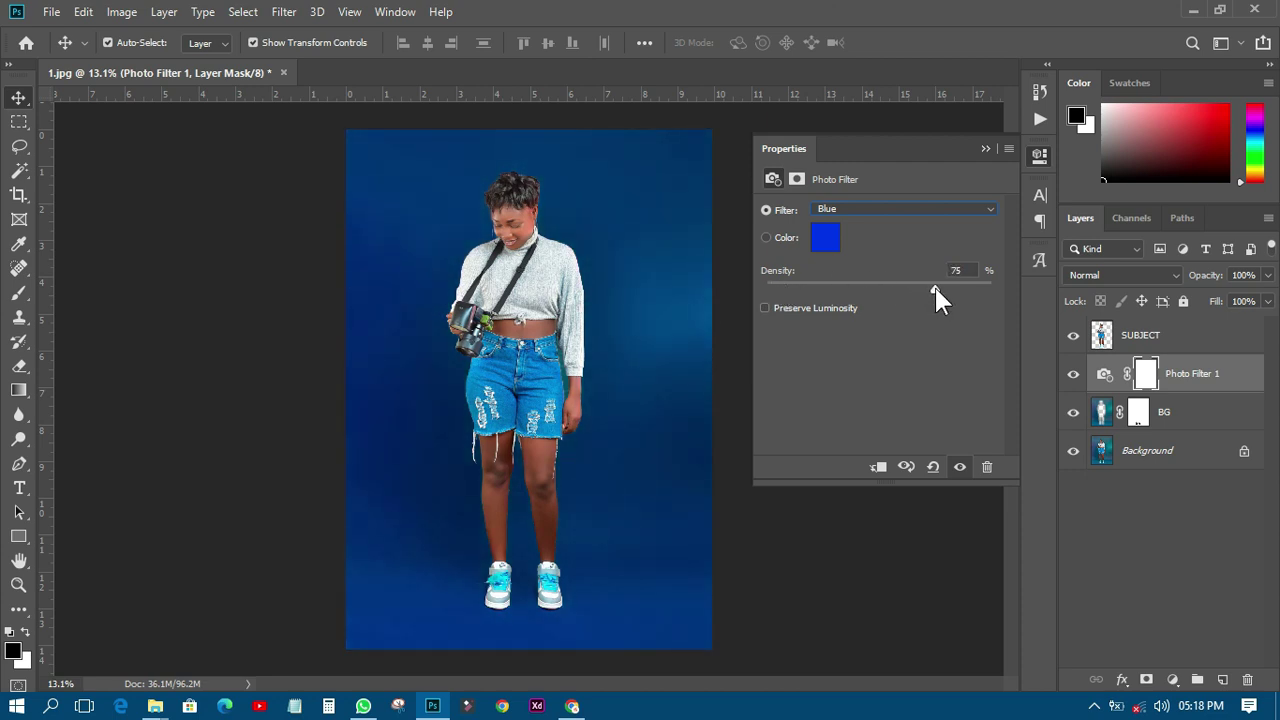
pyautogui.moveTo(962, 290); pyautogui.dragTo(972, 293)
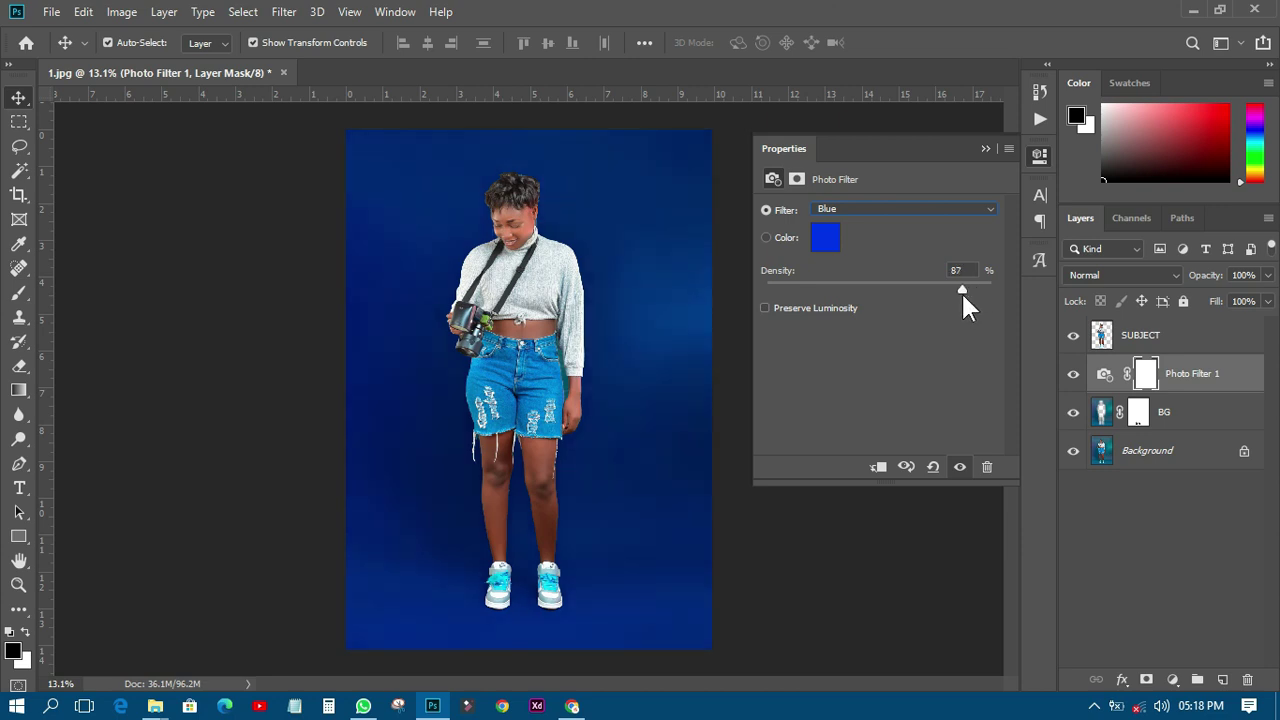
# Step: Compare the backdrop with Preserve Luminosity on and off, leave it enabled, and close the filter's settings
pyautogui.click(829, 310)
pyautogui.click(829, 310)
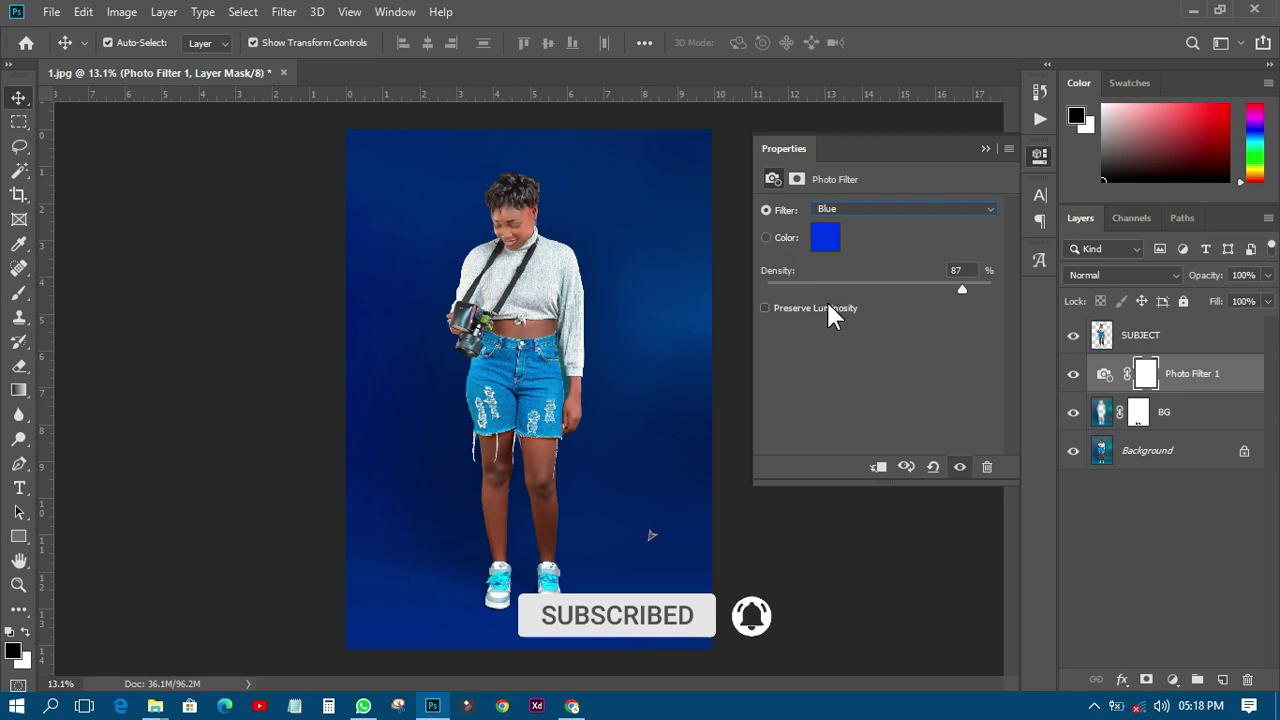
pyautogui.click(831, 308)
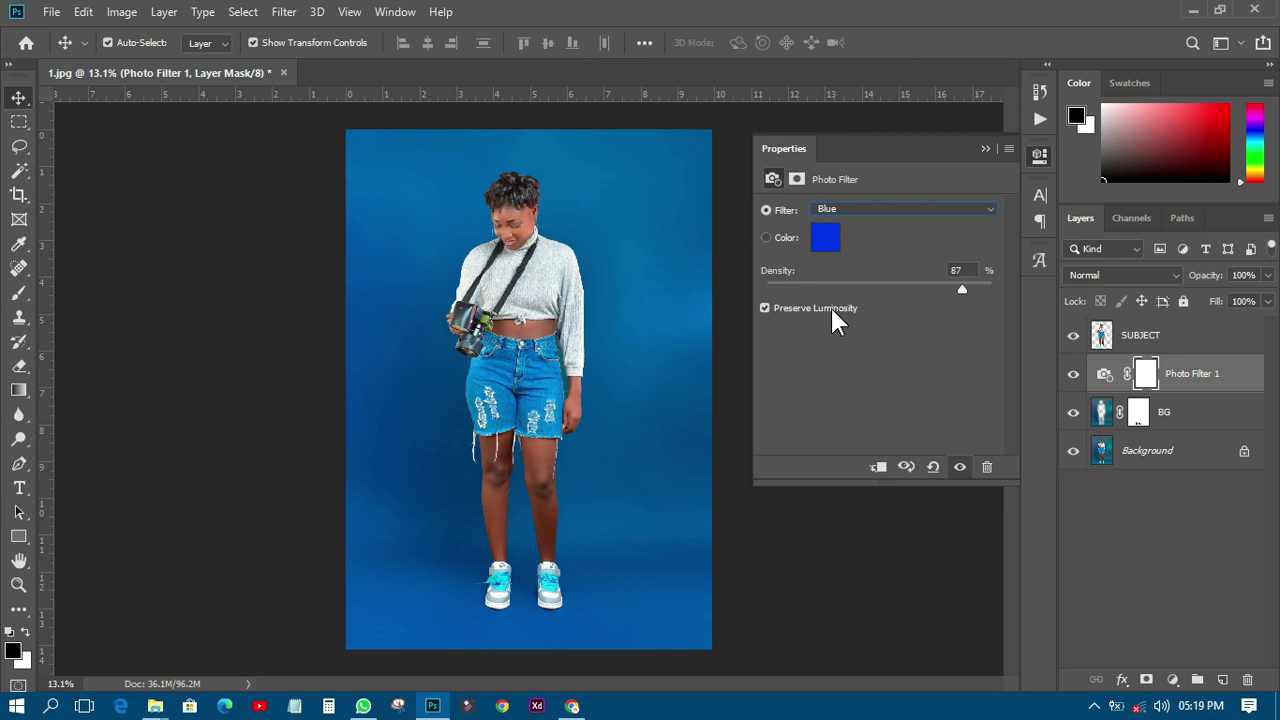
pyautogui.click(1238, 385)
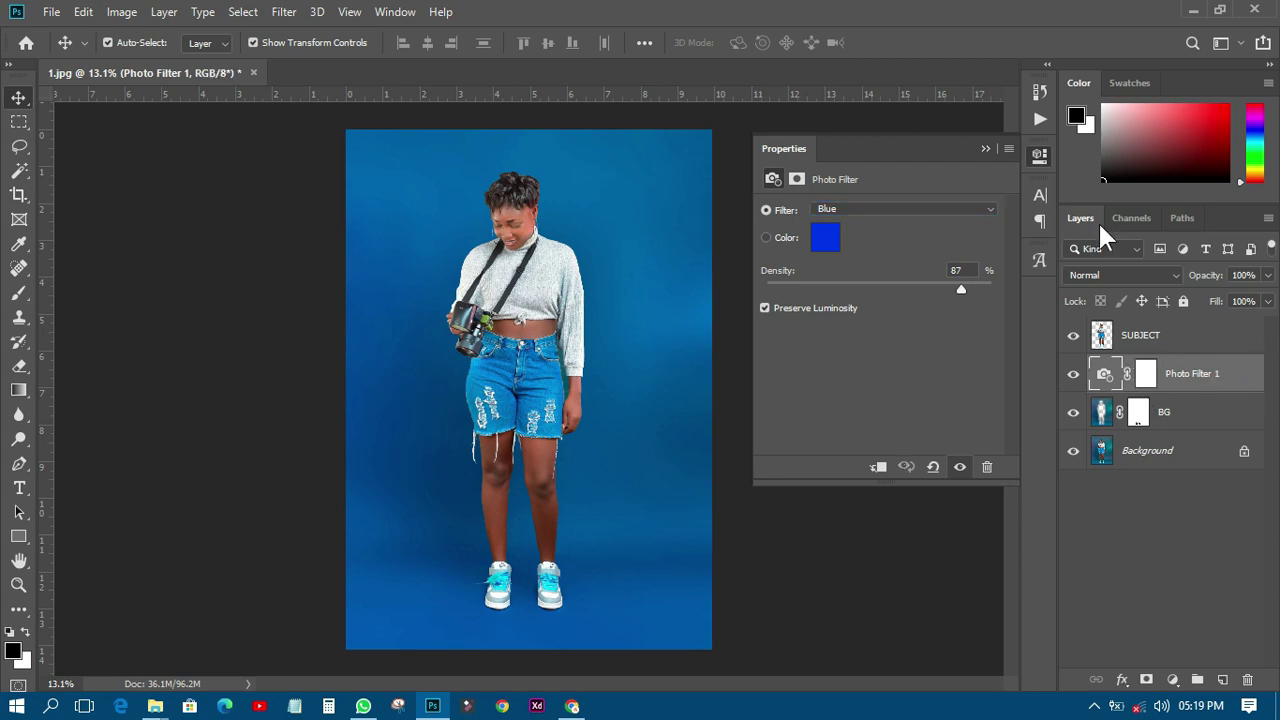
pyautogui.click(1038, 157)
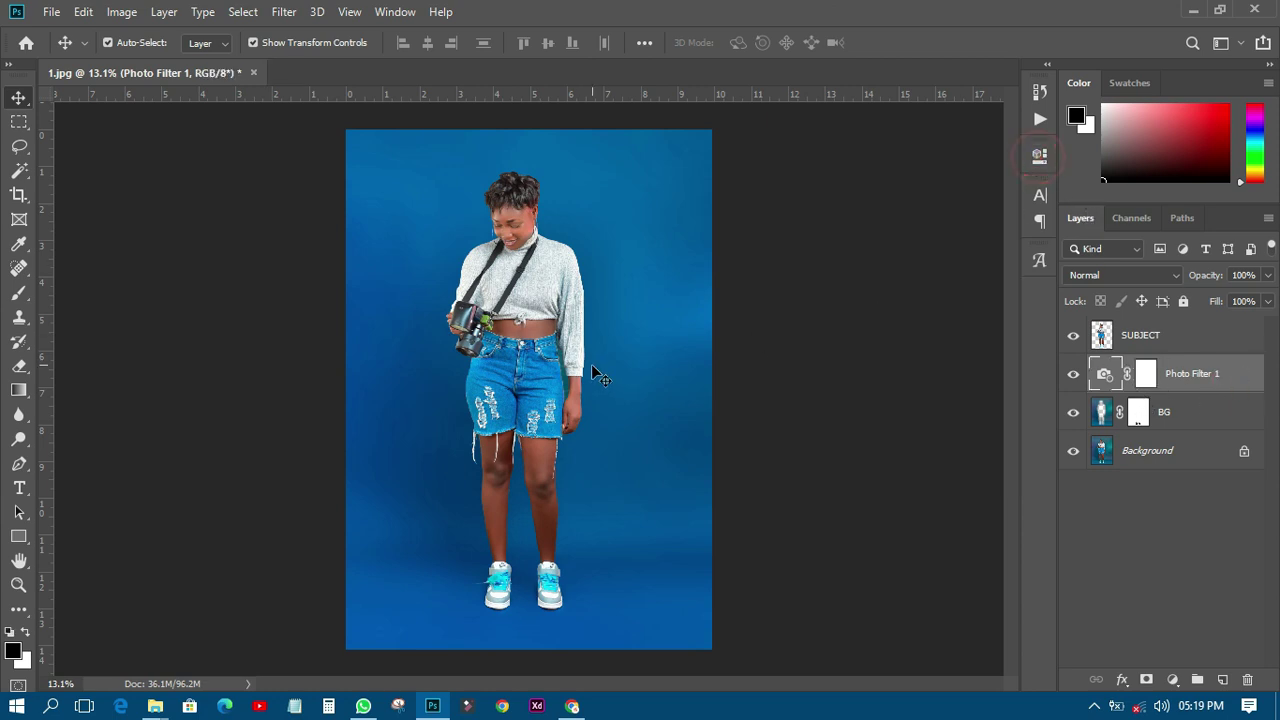
# Step: Save the layered document as 1.psd in the How to Clean Backdrops folder, accepting the Photoshop format options
pyautogui.click(51, 12)
pyautogui.click(88, 196)
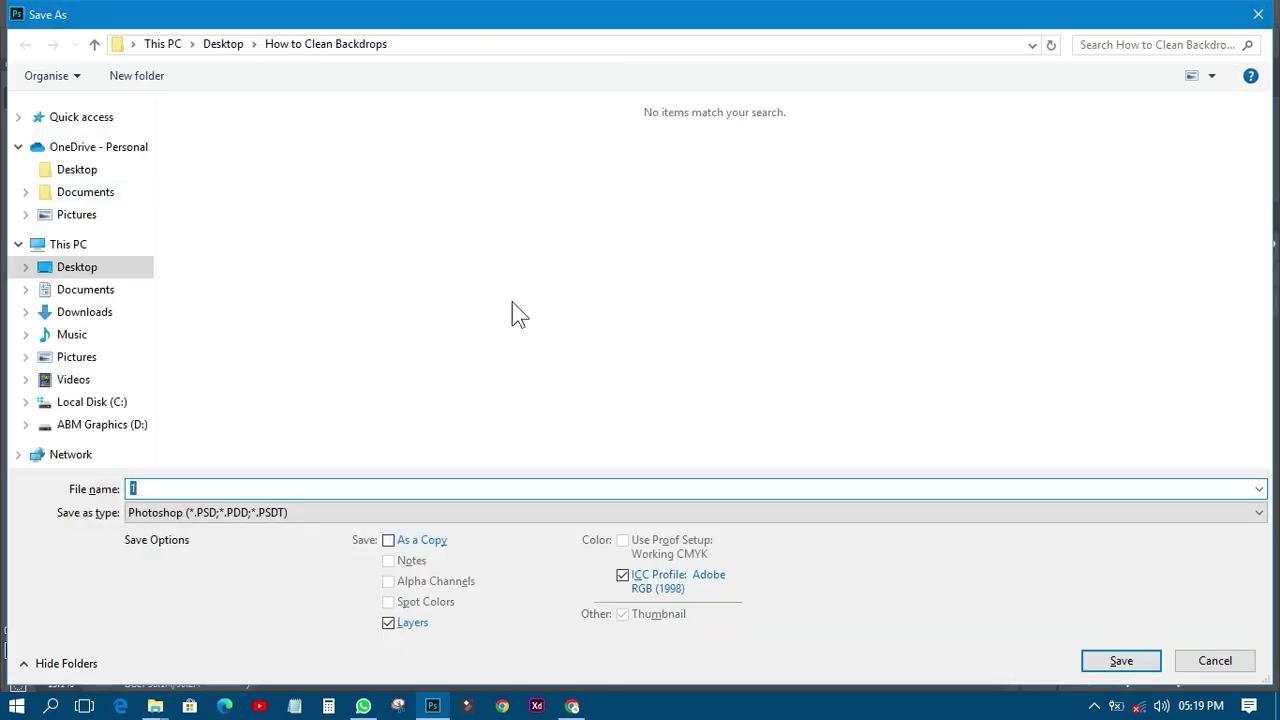
pyautogui.click(1119, 660)
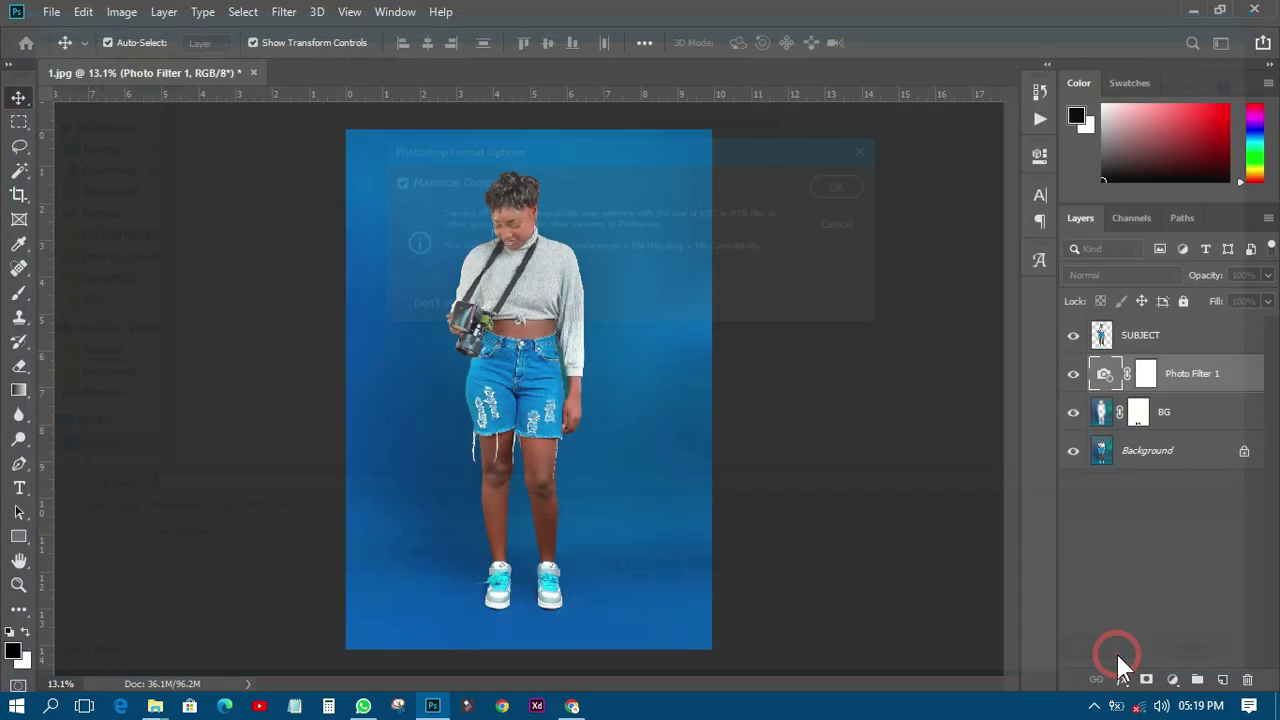
pyautogui.click(821, 183)
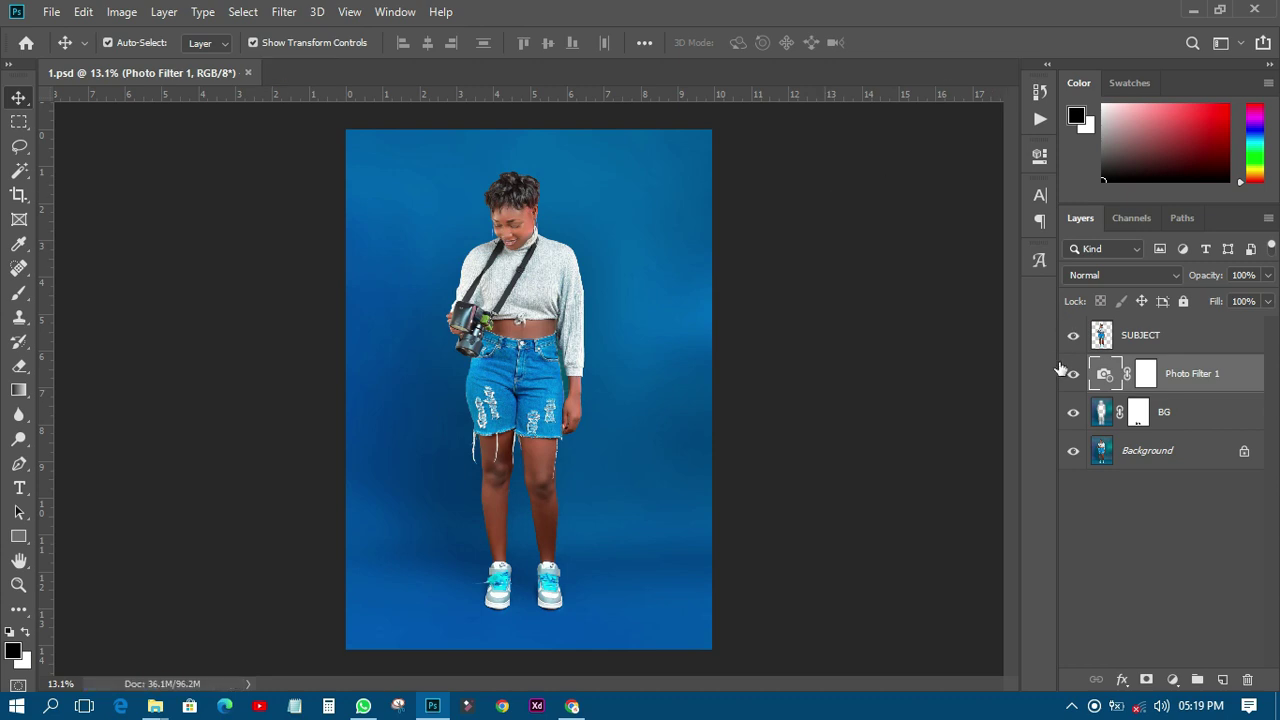
# Step: Add noise to the BG layer with an amount of 12.5% and Uniform distribution, previewing it on the backdrop
pyautogui.click(1174, 411)
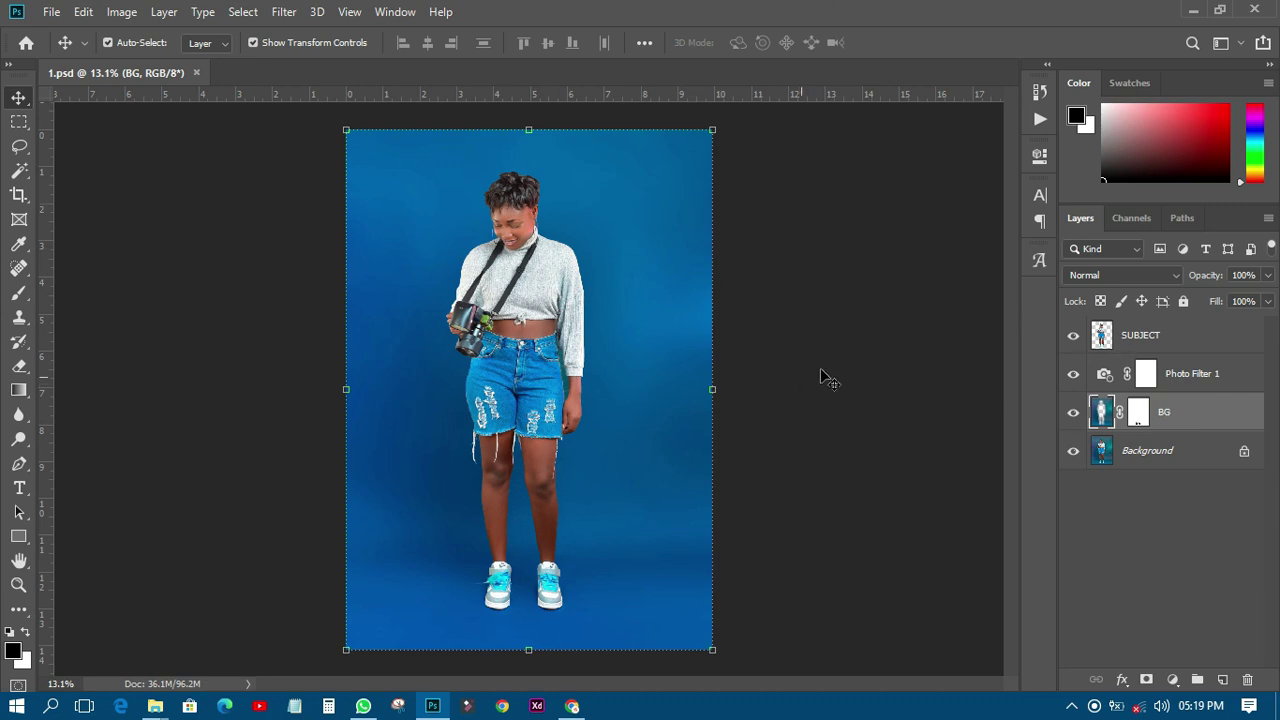
pyautogui.click(284, 11)
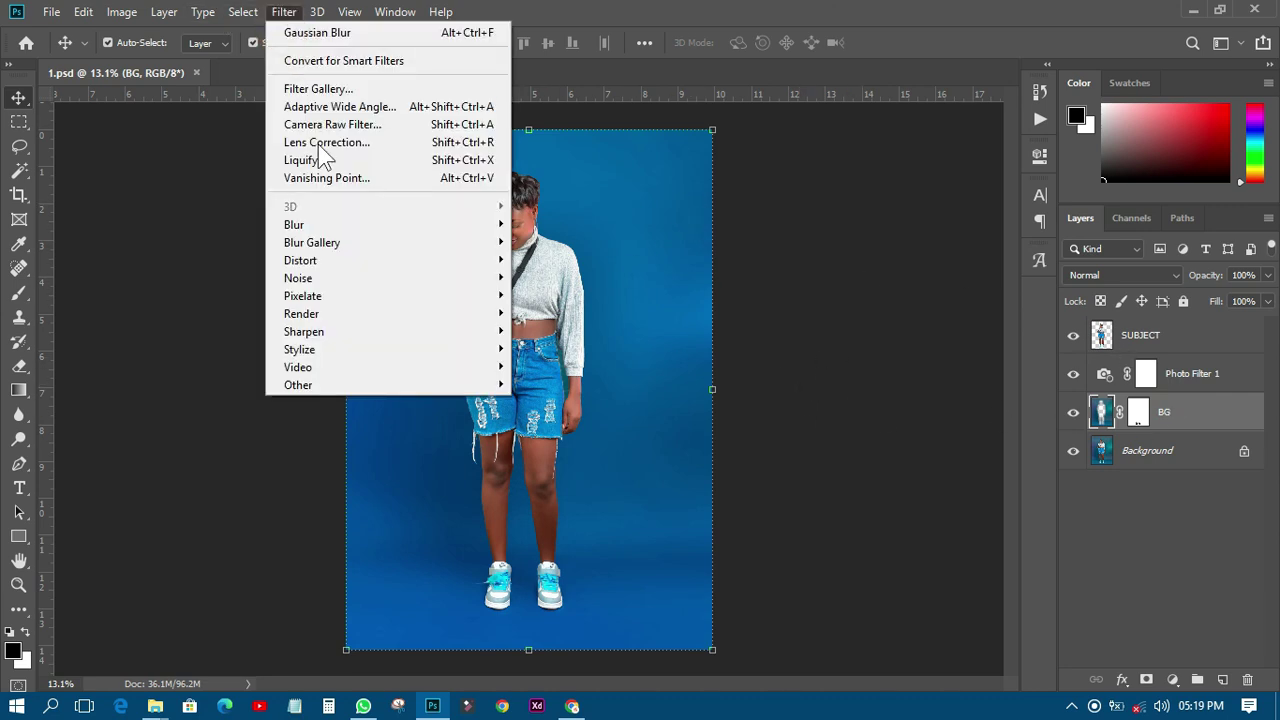
pyautogui.moveTo(323, 278)
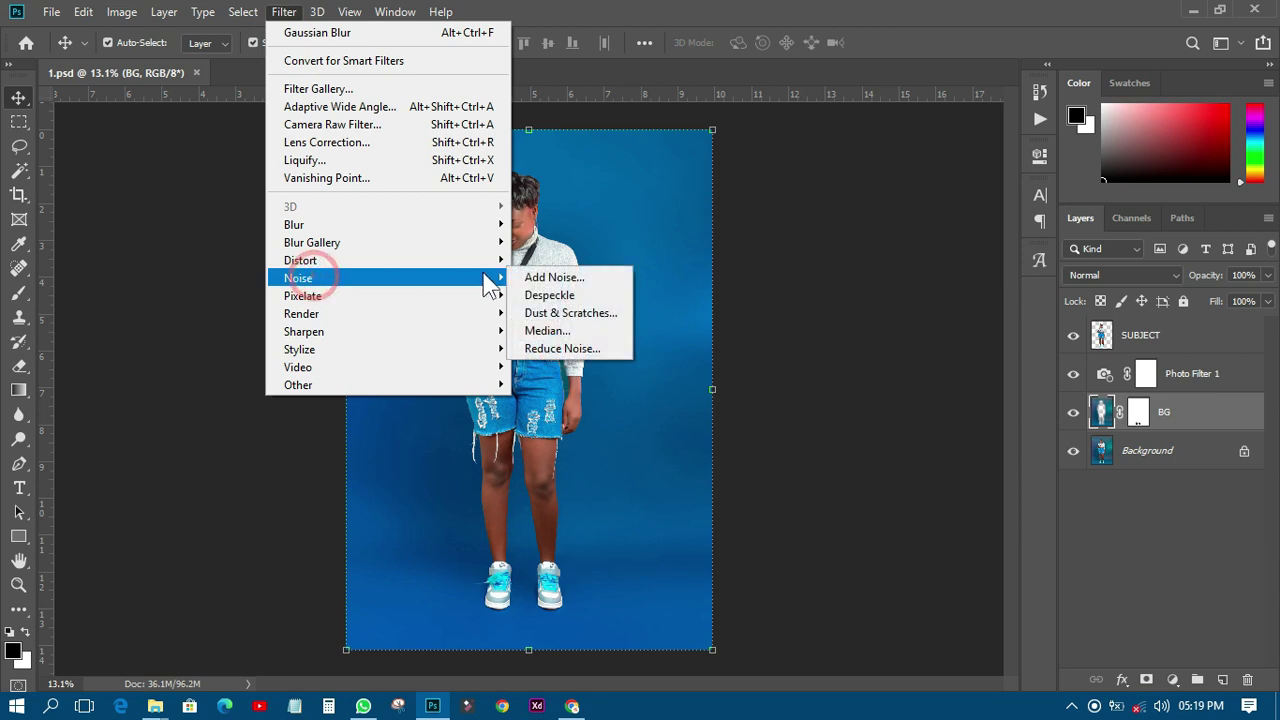
pyautogui.click(546, 275)
pyautogui.moveTo(600, 80); pyautogui.dragTo(883, 99)
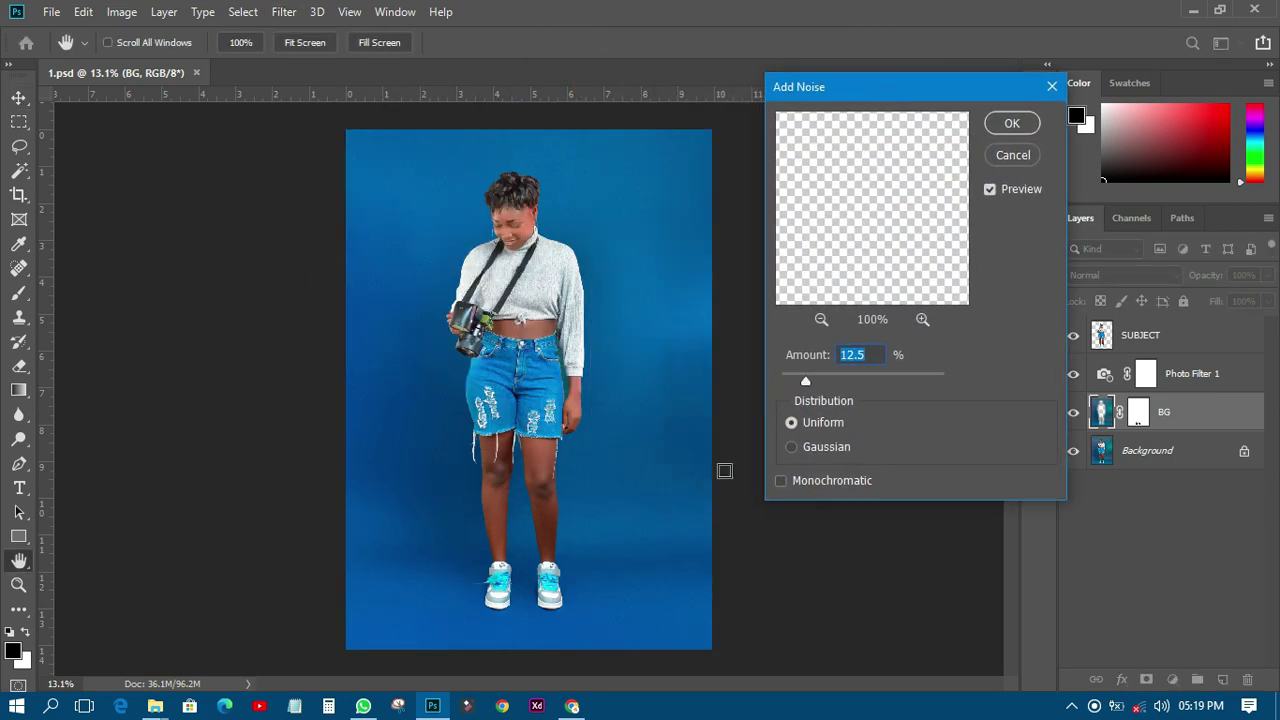
pyautogui.click(435, 269)
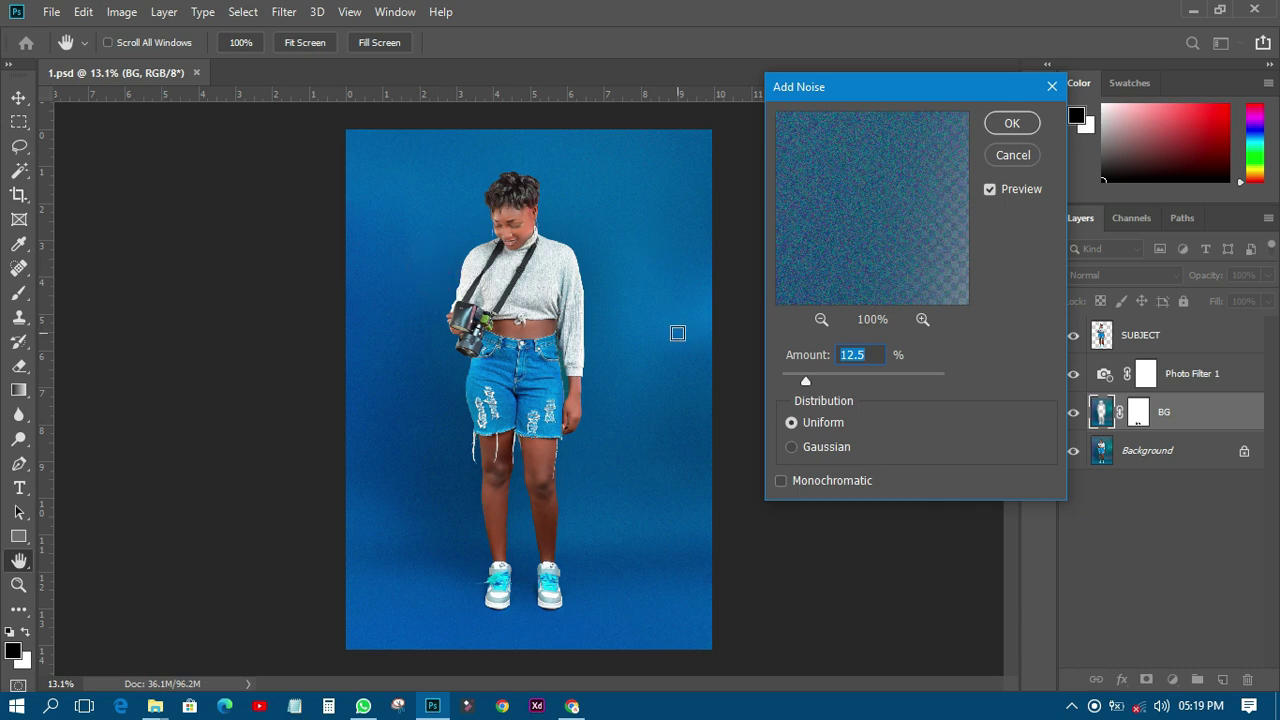
pyautogui.click(1011, 123)
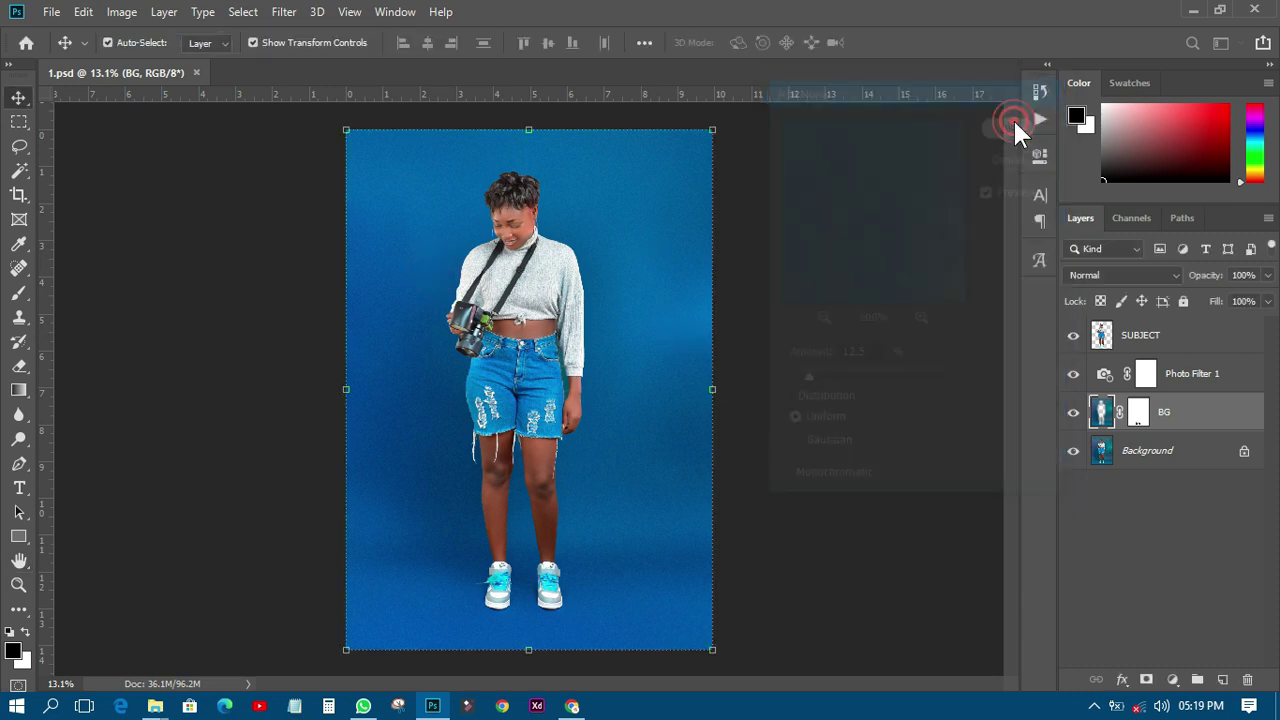
# Step: Soften the backdrop's grain by applying a Gaussian Blur with a 2.9 pixel radius to the BG layer
pyautogui.scroll(2, 610, 250)
pyautogui.scroll(5, 652, 240)
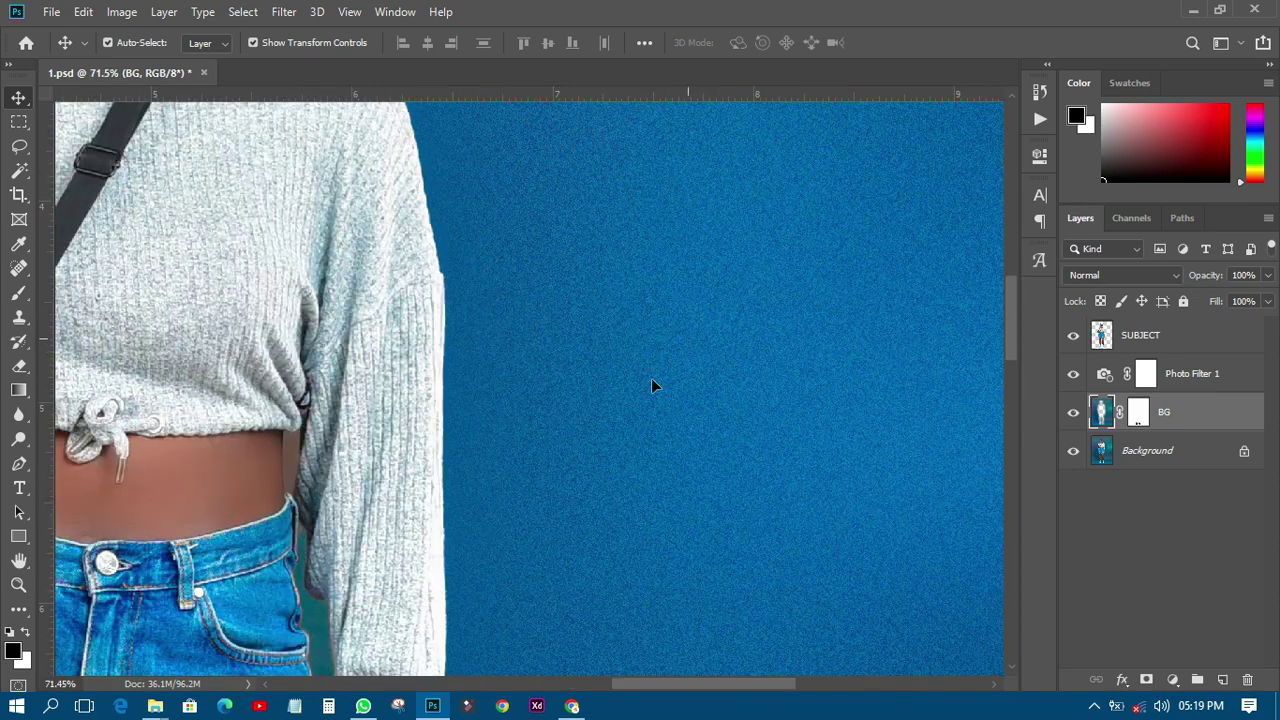
pyautogui.scroll(-5, 604, 409)
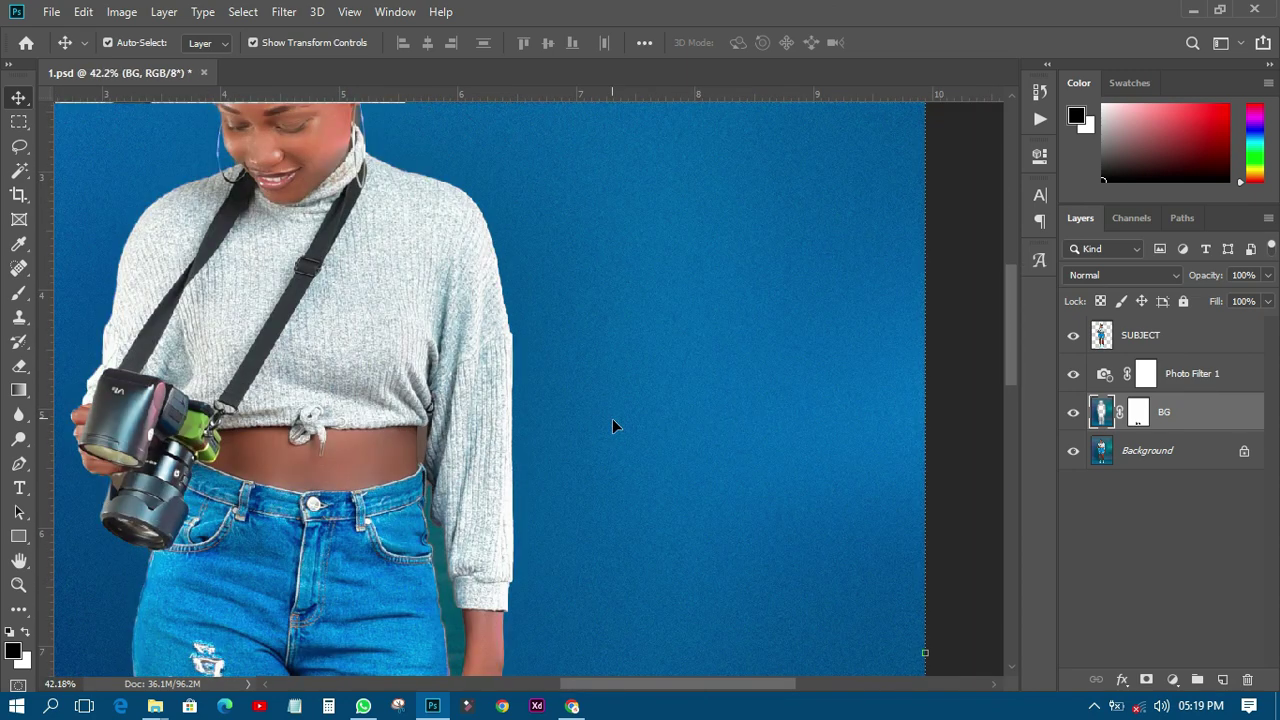
pyautogui.scroll(2, 620, 432)
pyautogui.scroll(-3, 621, 428)
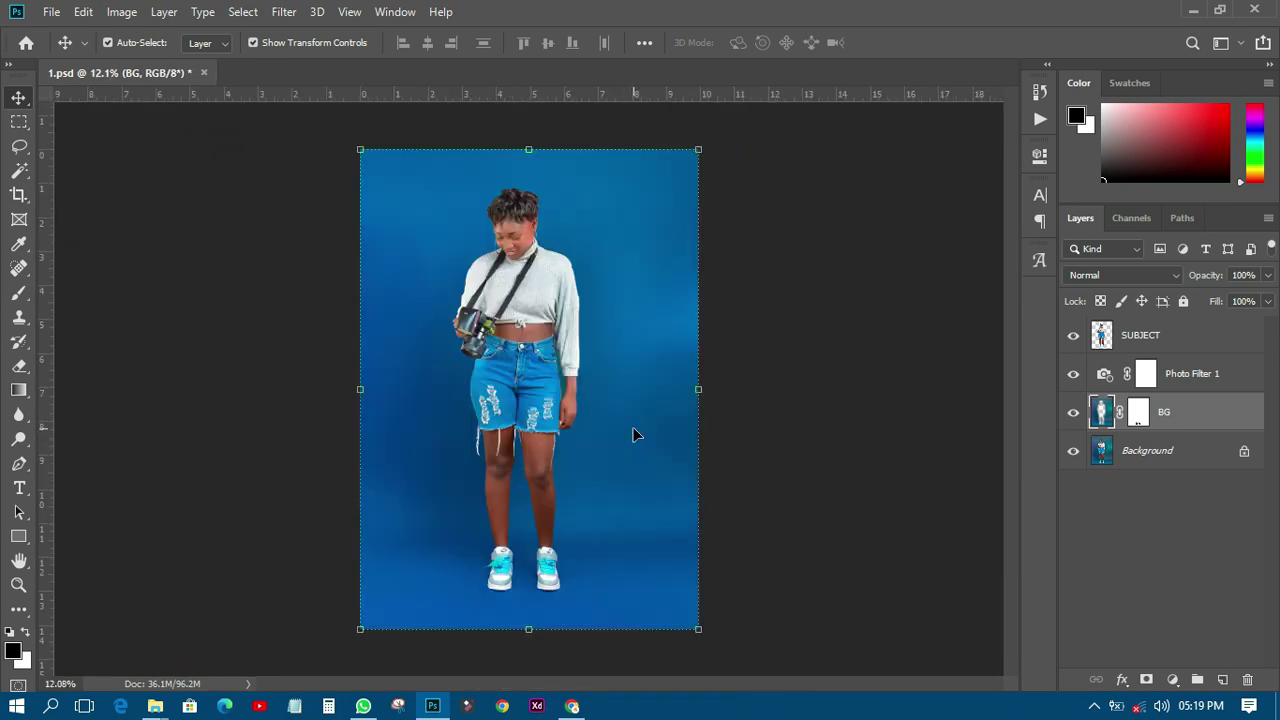
pyautogui.scroll(1, 633, 427)
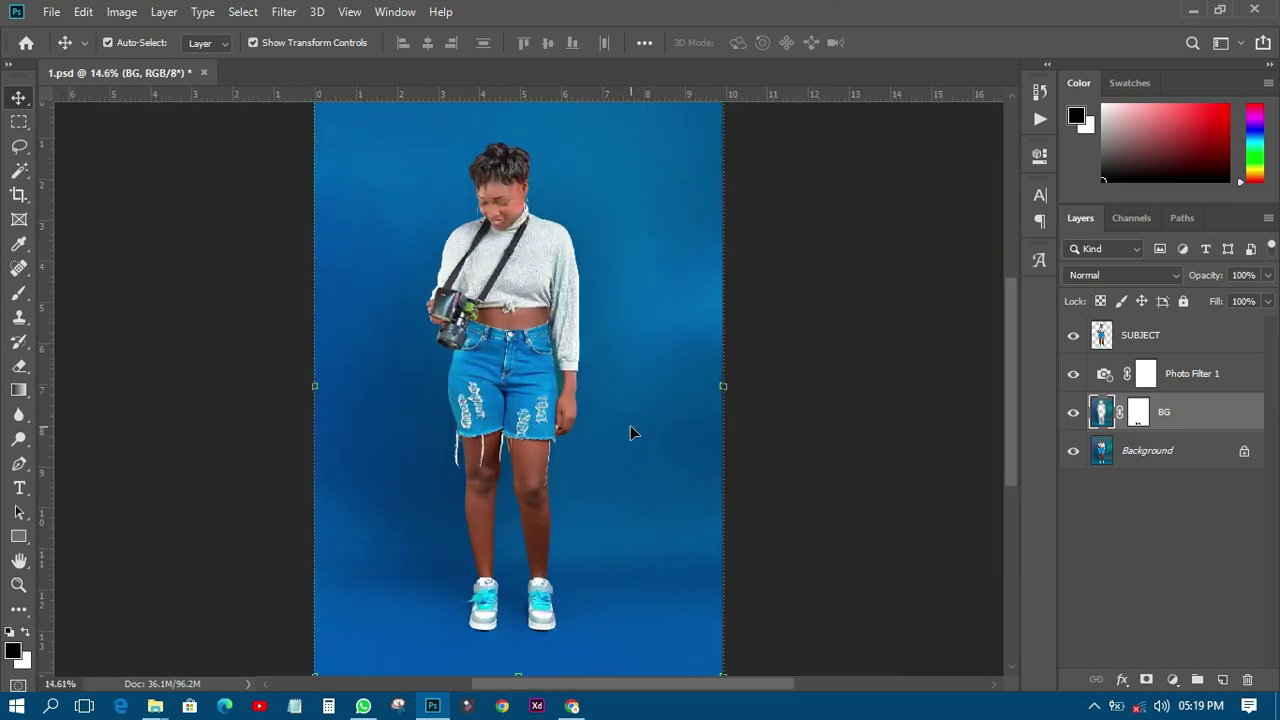
pyautogui.click(284, 14)
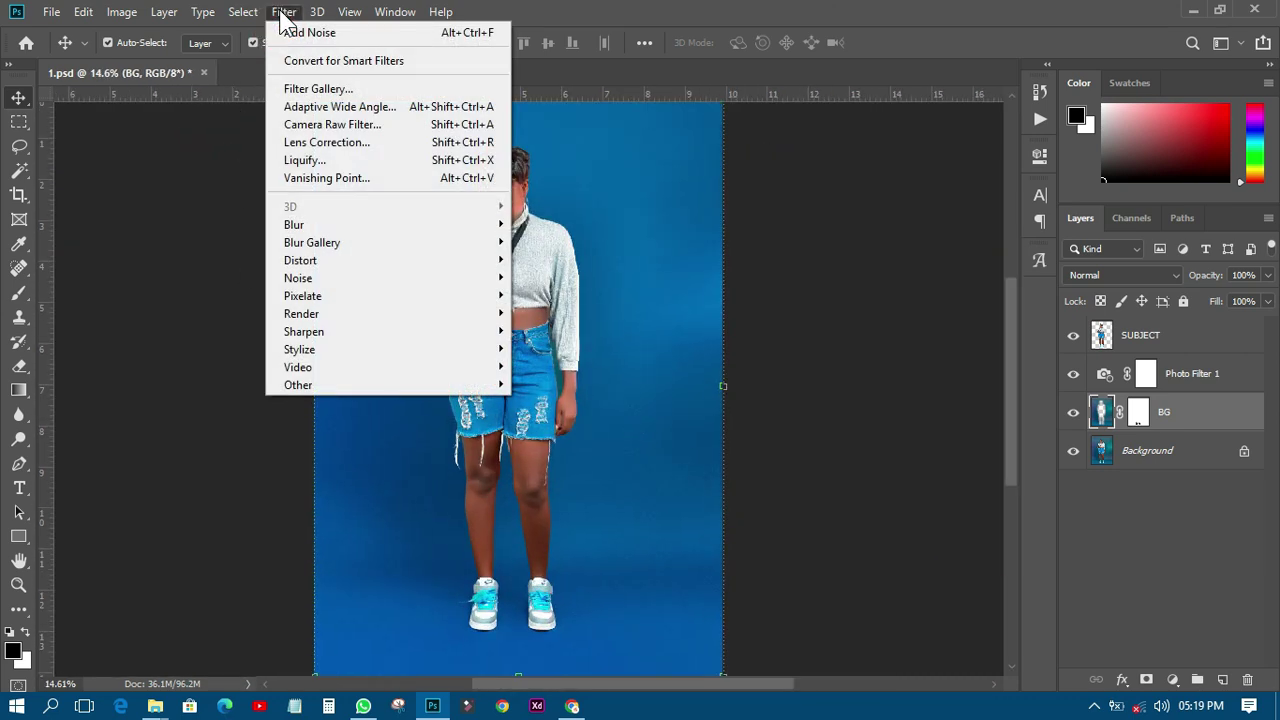
pyautogui.click(296, 222)
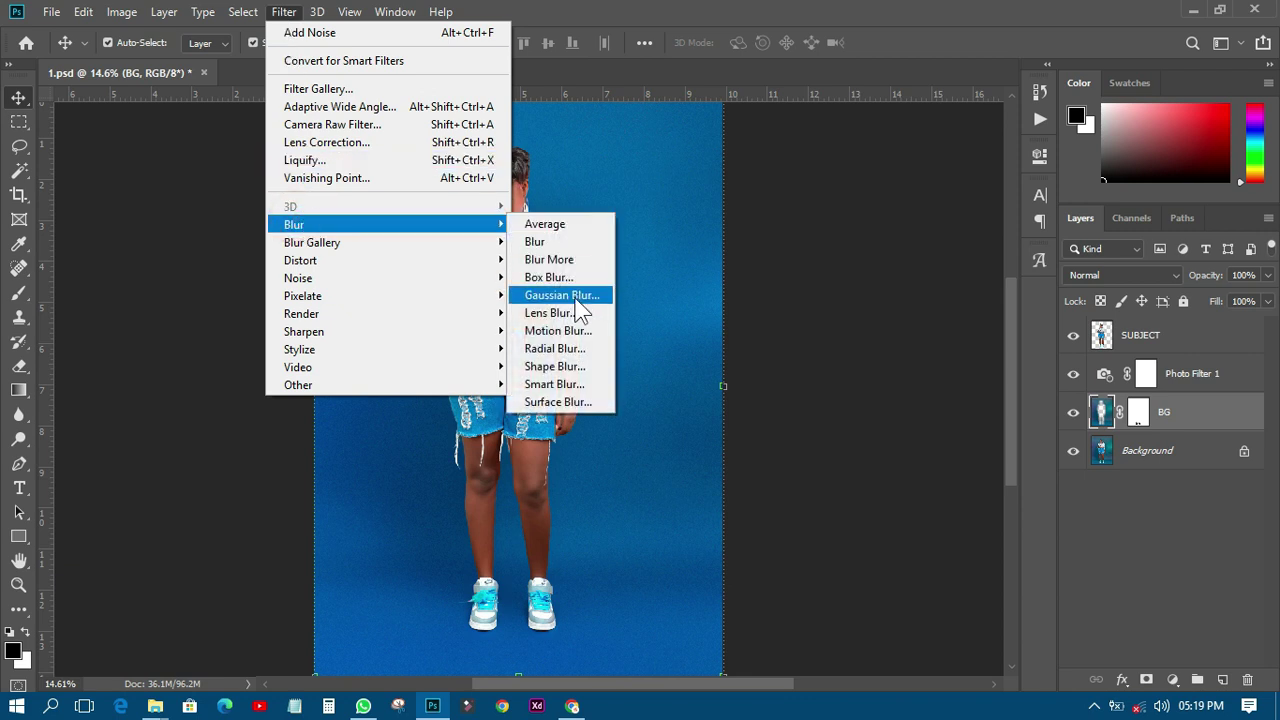
pyautogui.click(562, 295)
pyautogui.moveTo(899, 421); pyautogui.dragTo(821, 421)
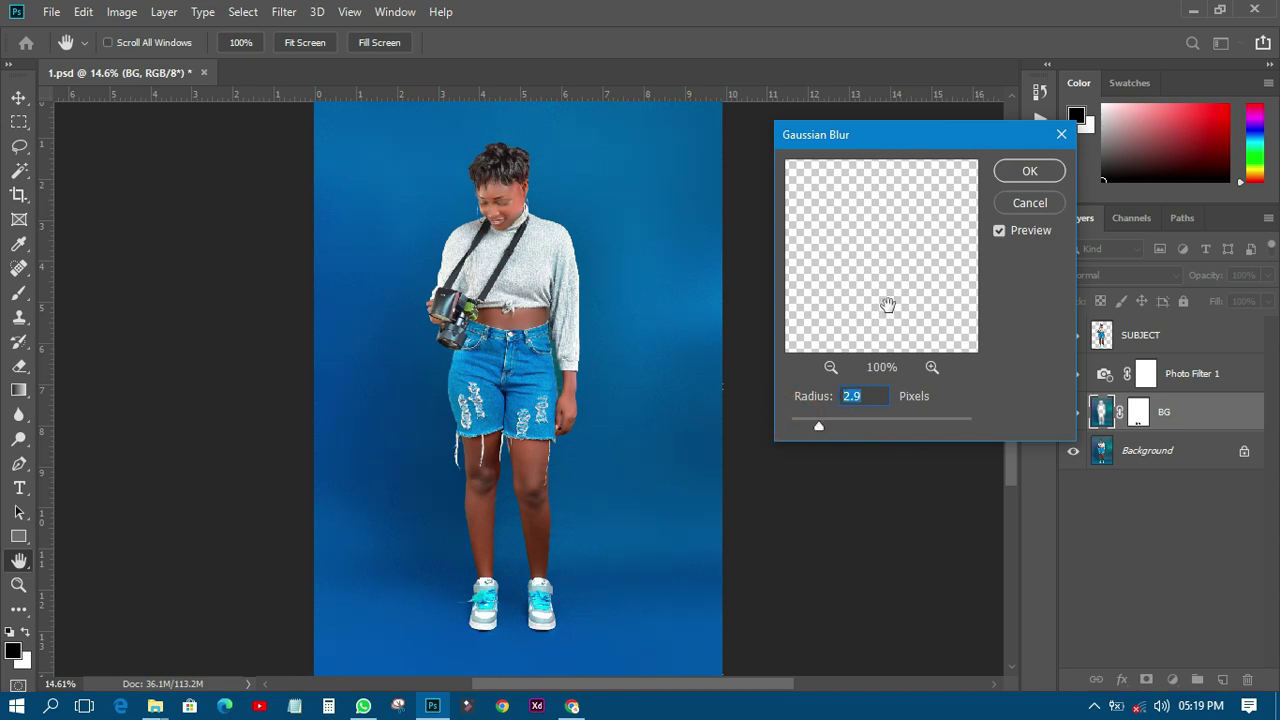
pyautogui.click(1021, 173)
# Step: Examine the softened grain on the backdrop beside the subject's sleeve and across the whole portrait
pyautogui.press('v')
pyautogui.scroll(5, 663, 282)
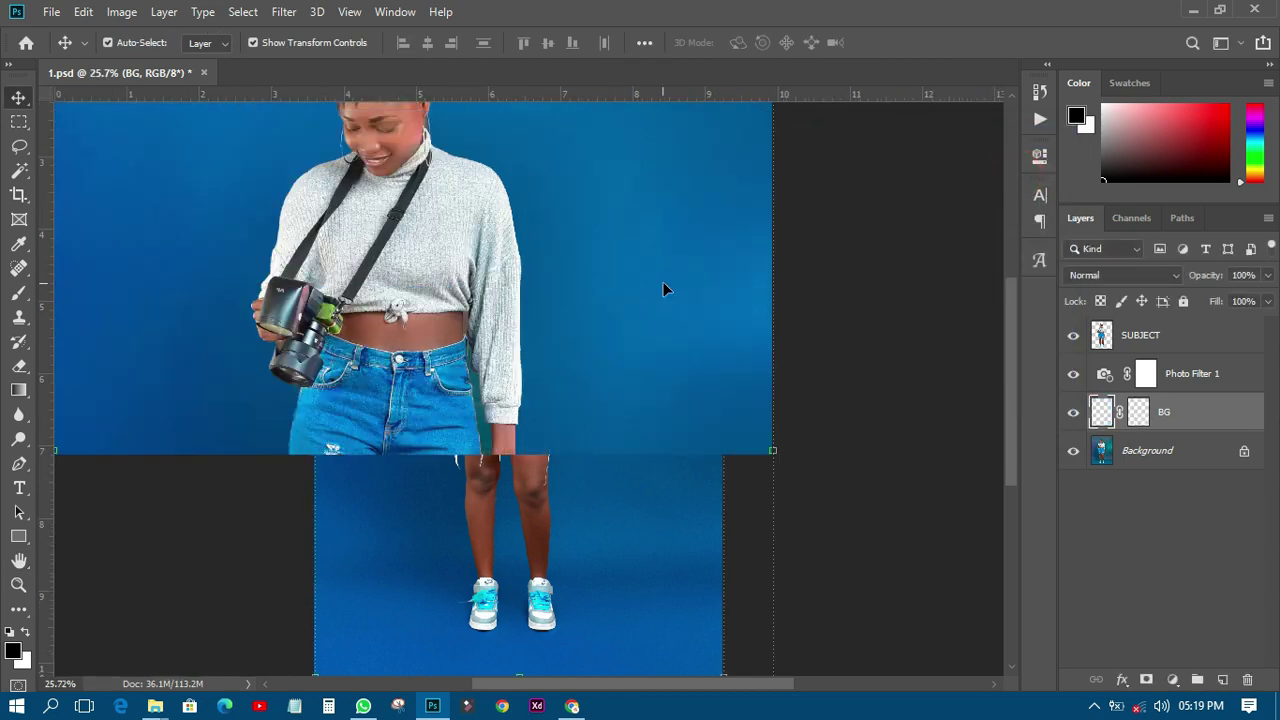
pyautogui.scroll(2, 669, 295)
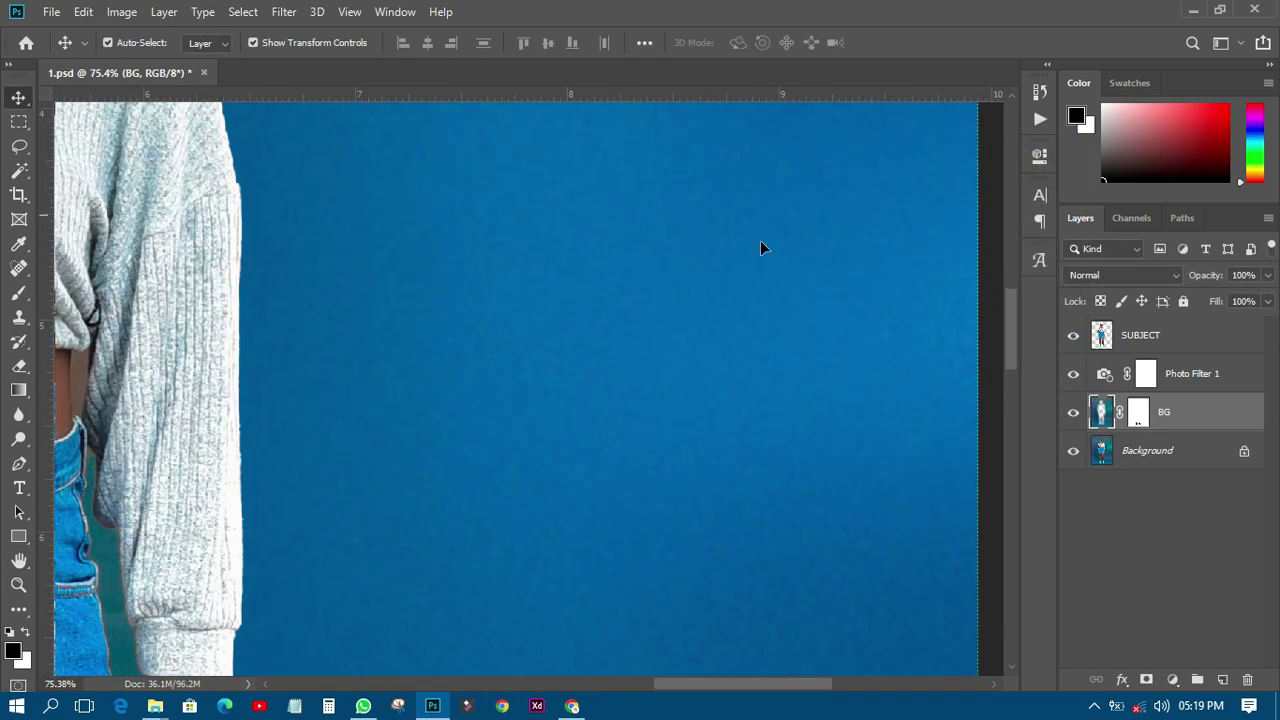
pyautogui.scroll(-6, 689, 331)
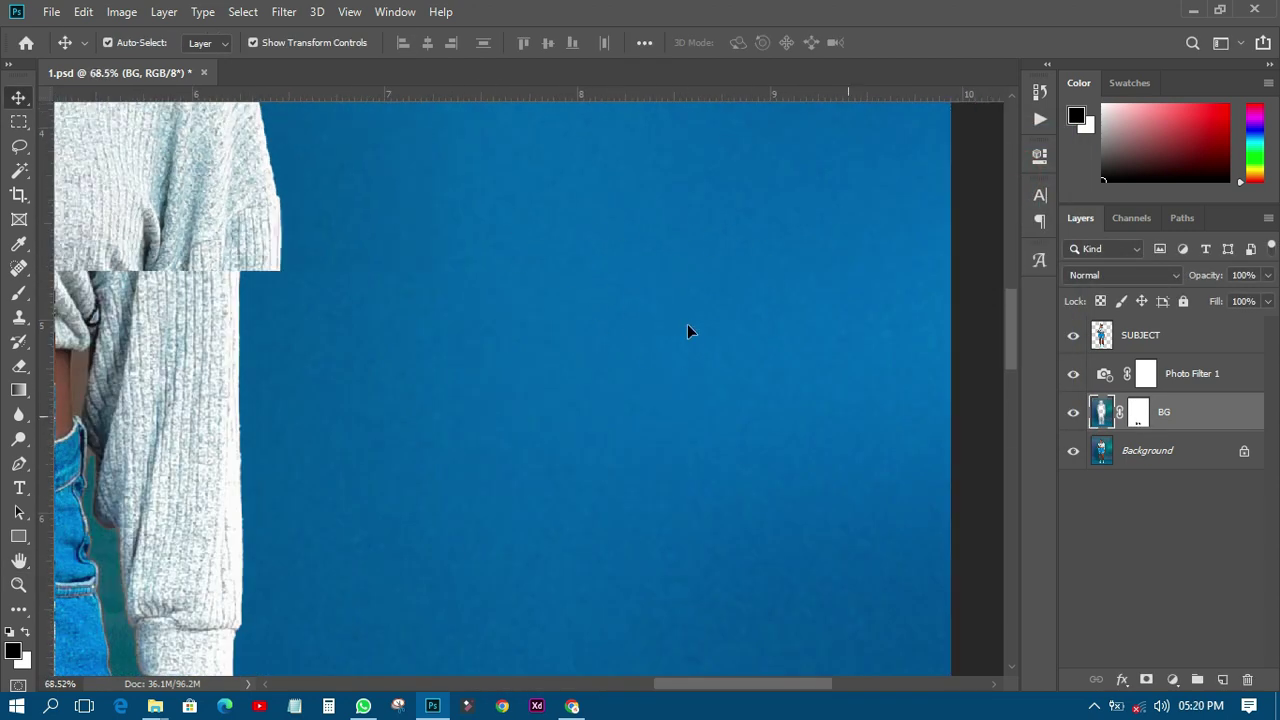
pyautogui.scroll(-2, 728, 355)
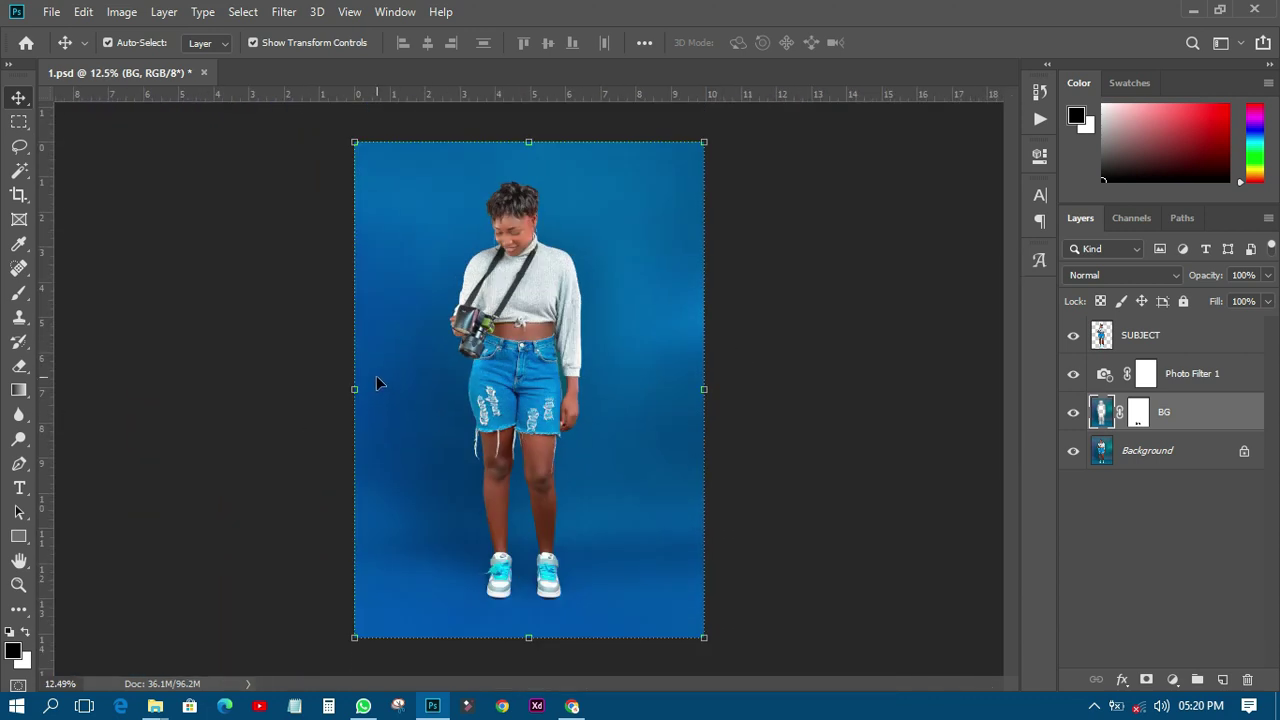
# Step: Add a Color Lookup adjustment layer directly above the SUBJECT layer
pyautogui.scroll(1, 377, 374)
pyautogui.scroll(-1, 674, 349)
pyautogui.click(1157, 337)
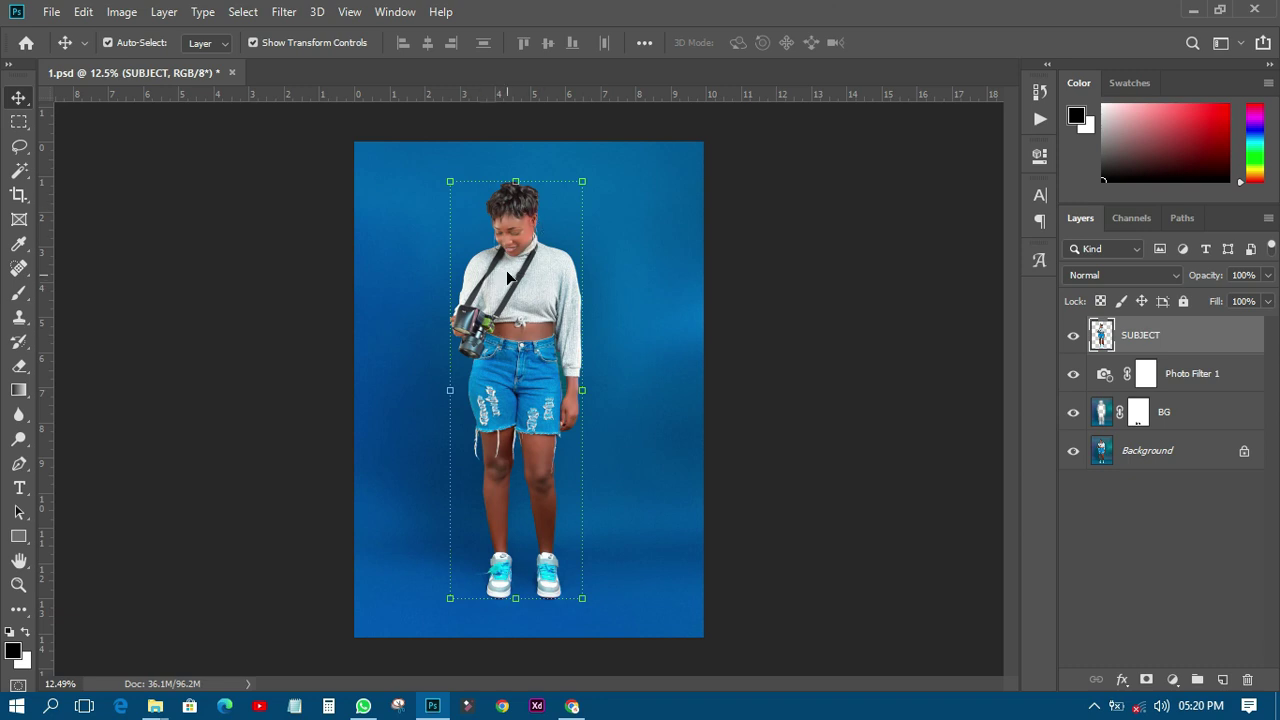
pyautogui.click(1172, 679)
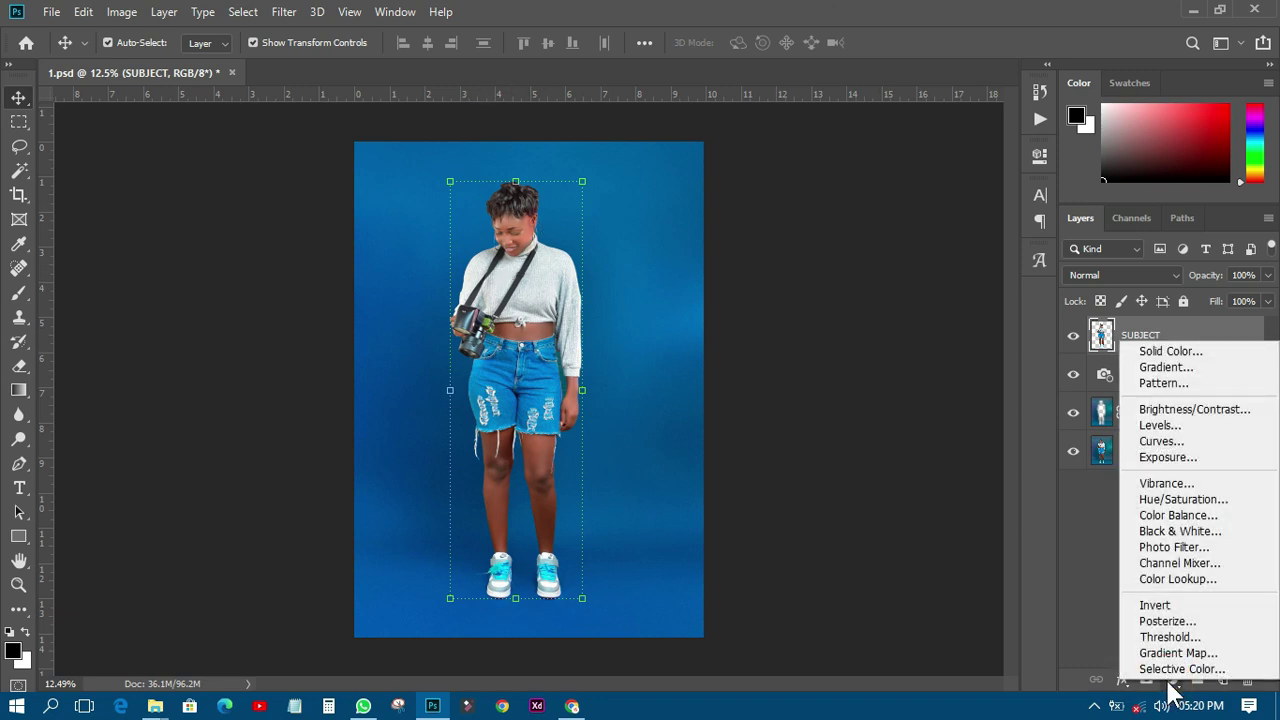
pyautogui.click(1156, 580)
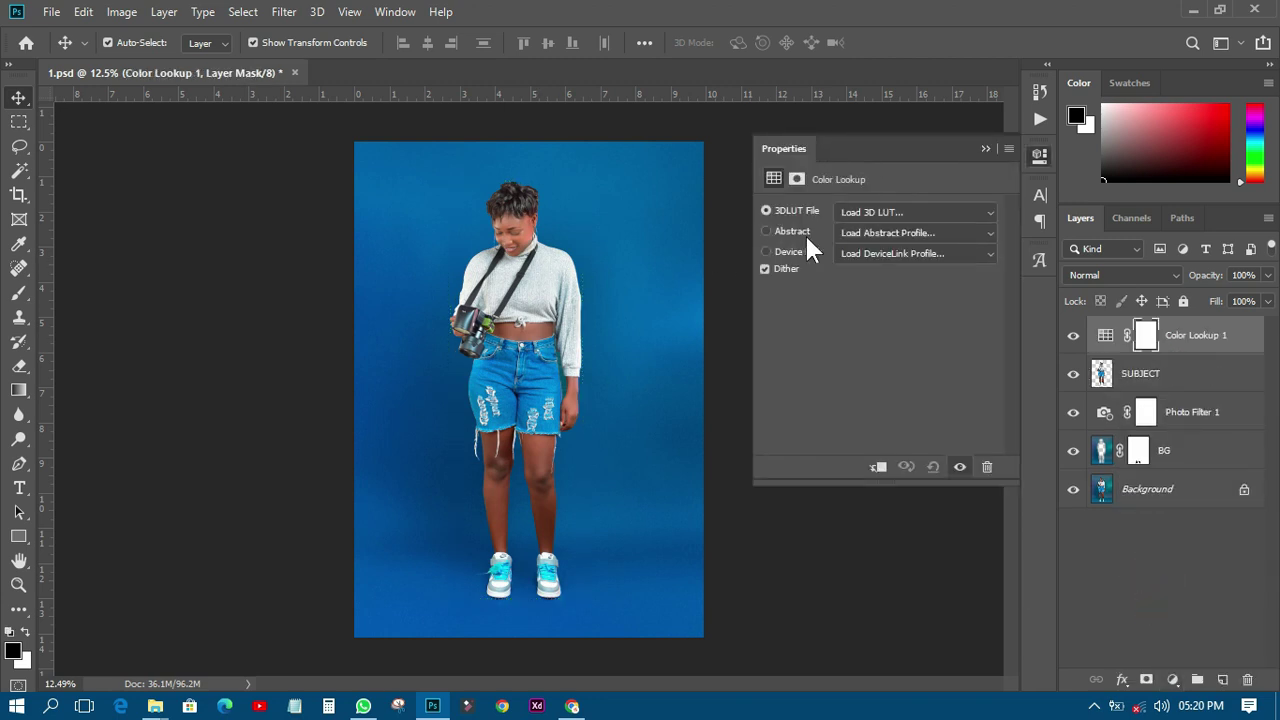
# Step: Load the Front •• 16.cube 3D LUT into the Color Lookup adjustment
pyautogui.click(857, 210)
pyautogui.scroll(-7, 900, 545)
pyautogui.scroll(-20, 903, 548)
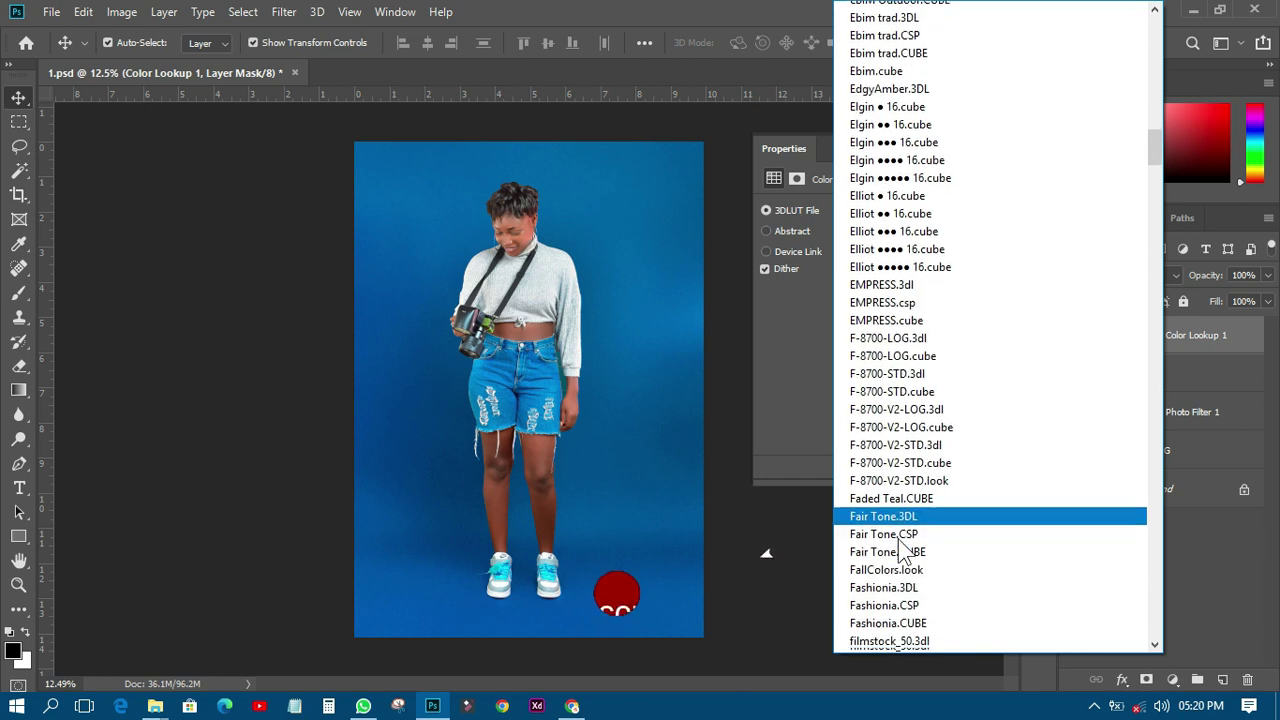
pyautogui.scroll(-11, 903, 548)
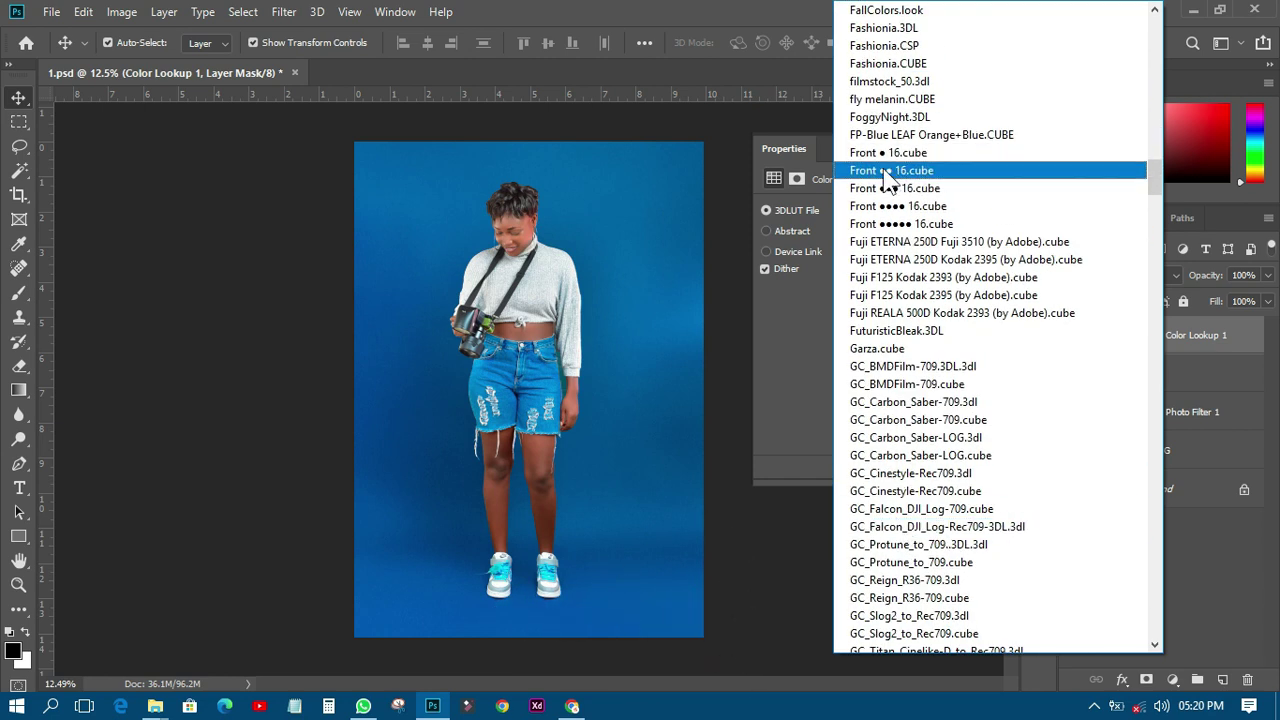
pyautogui.click(876, 171)
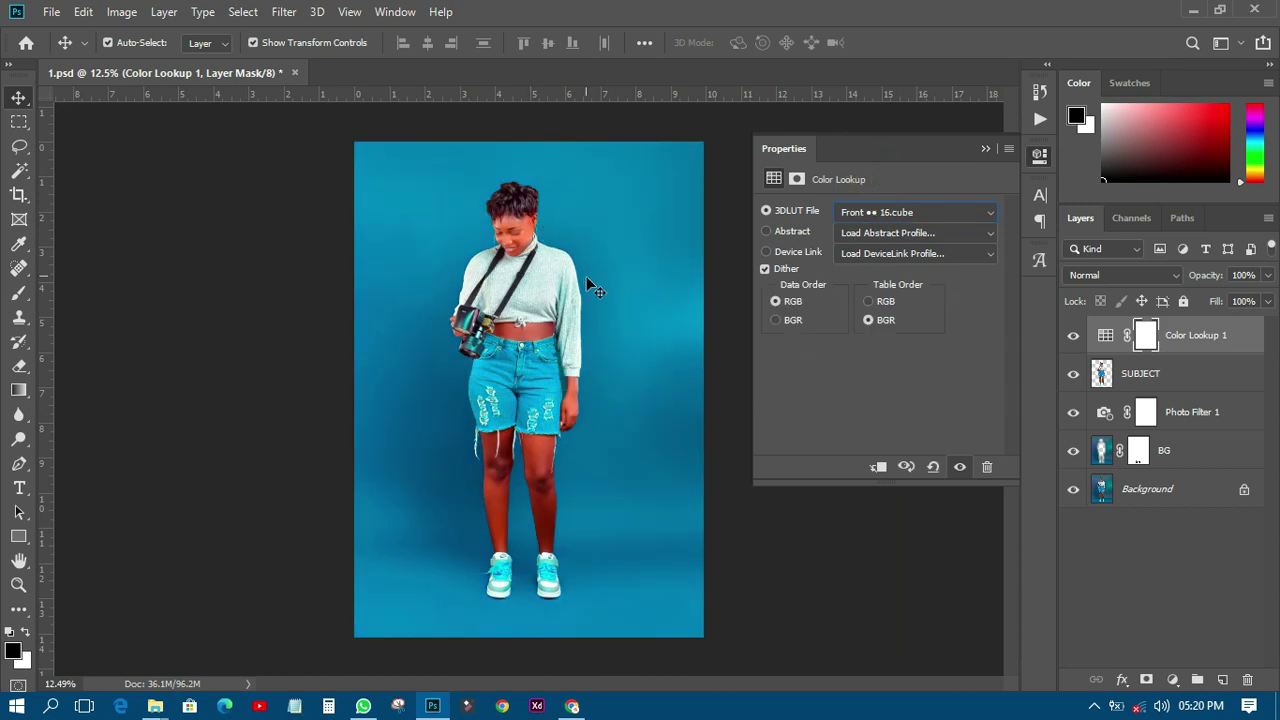
# Step: Compare the subject's face and top with and without the Color Lookup grade, leaving the adjustment visible
pyautogui.click(709, 440)
pyautogui.scroll(3, 530, 212)
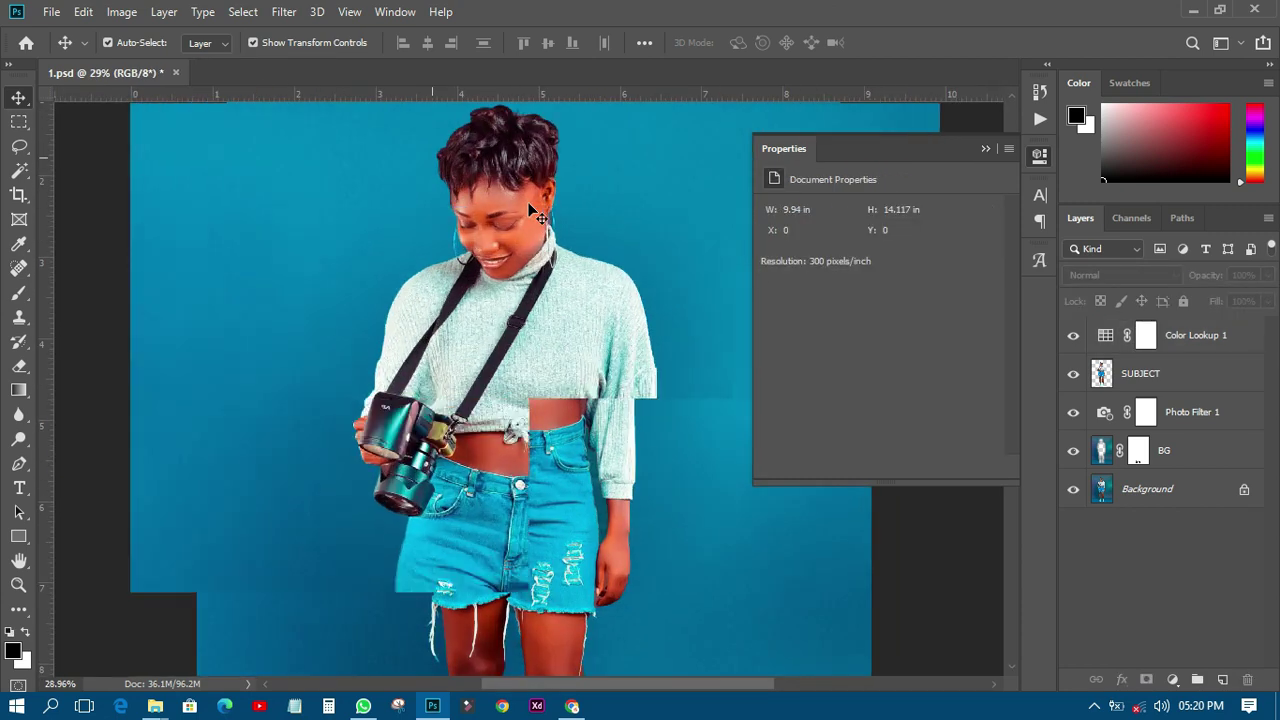
pyautogui.scroll(2, 530, 212)
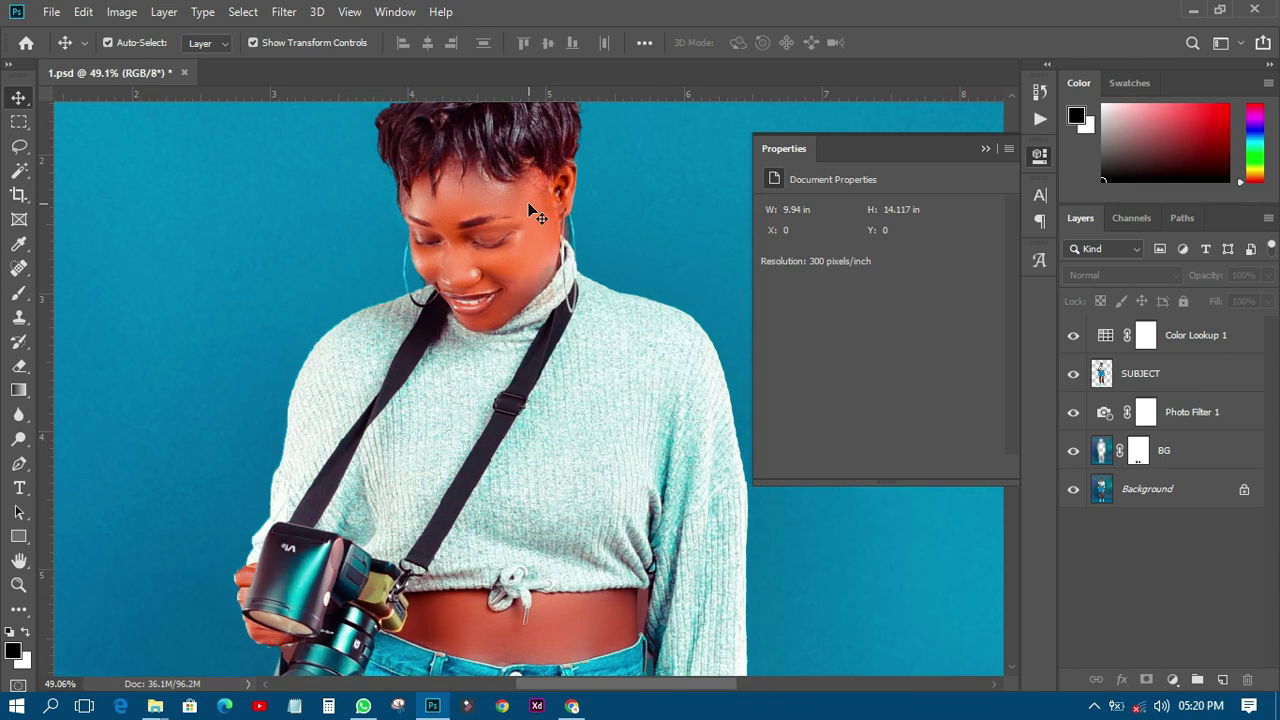
pyautogui.click(1074, 338)
pyautogui.click(1074, 338)
pyautogui.click(1074, 338)
pyautogui.click(1074, 338)
pyautogui.scroll(-4, 545, 376)
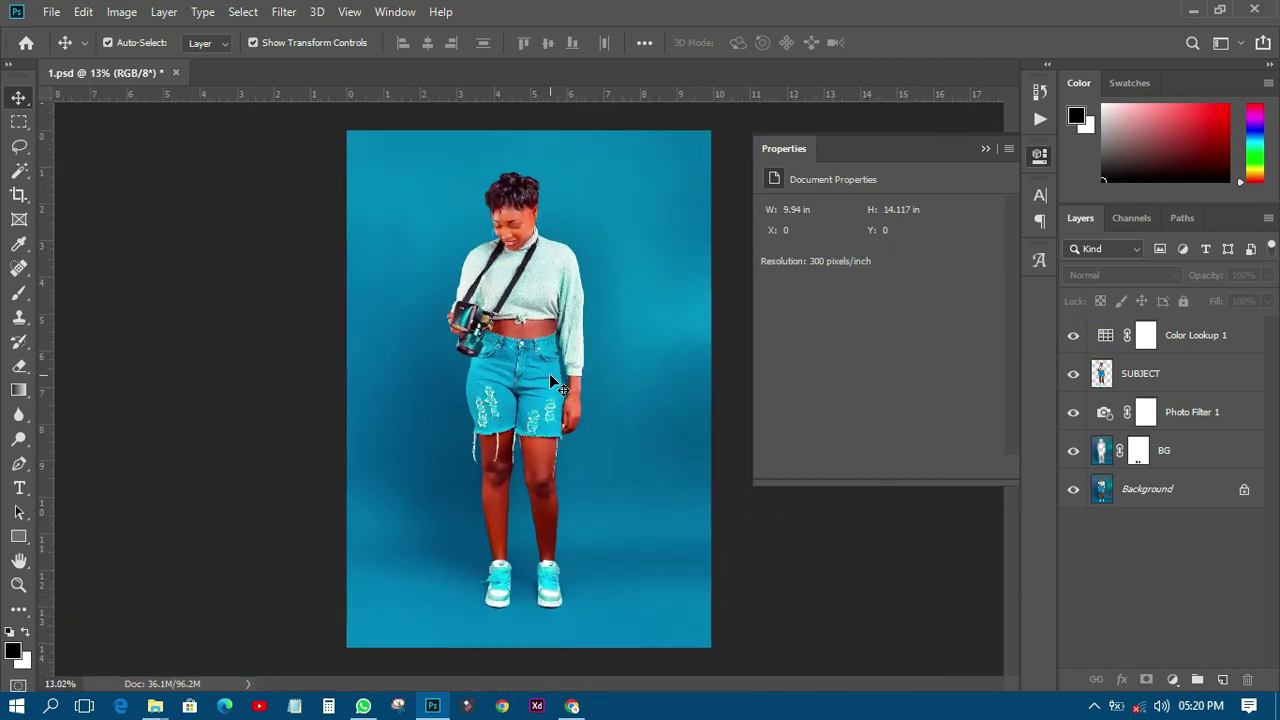
# Step: Clip the Color Lookup adjustment to the SUBJECT layer so it grades only the subject, keeping 100% opacity, and collapse its properties
pyautogui.click(1203, 342)
pyautogui.click(1267, 275)
pyautogui.moveTo(1266, 303)
pyautogui.mouseDown()
pyautogui.moveTo(1213, 298)
pyautogui.moveTo(1274, 314)
pyautogui.mouseUp()
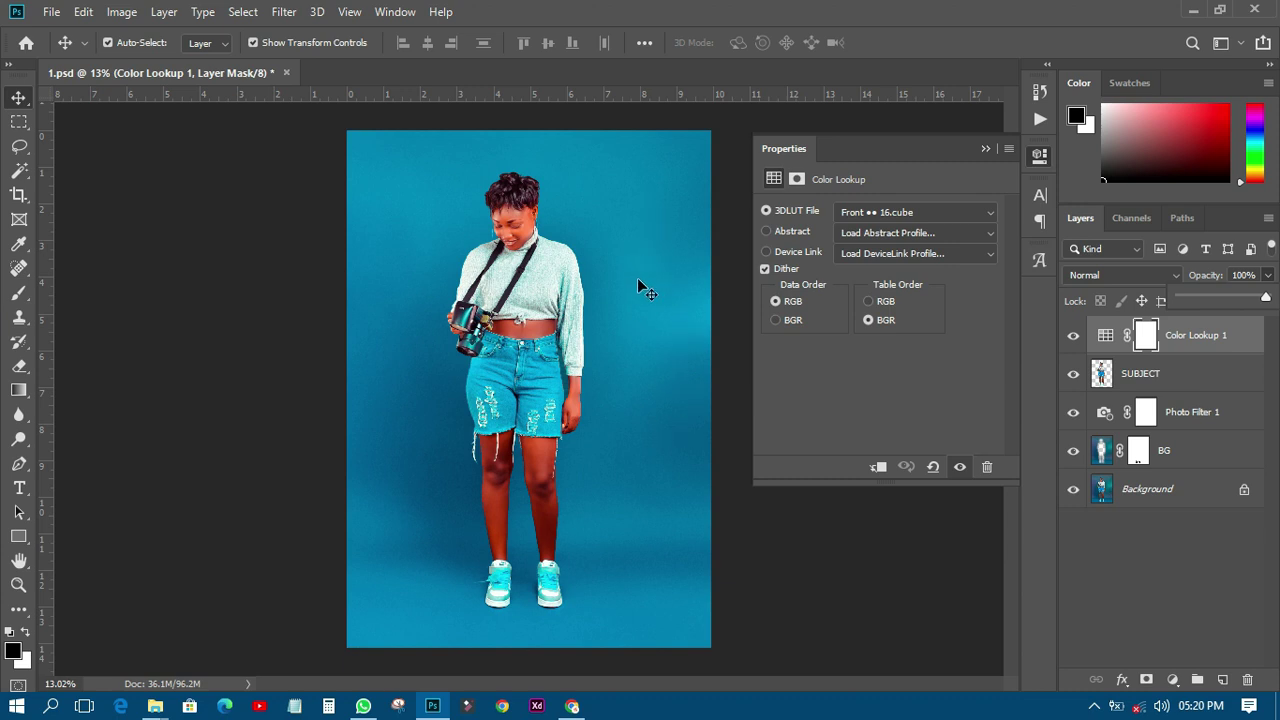
pyautogui.rightClick(1190, 341)
pyautogui.rightClick(1190, 341)
pyautogui.click(995, 360)
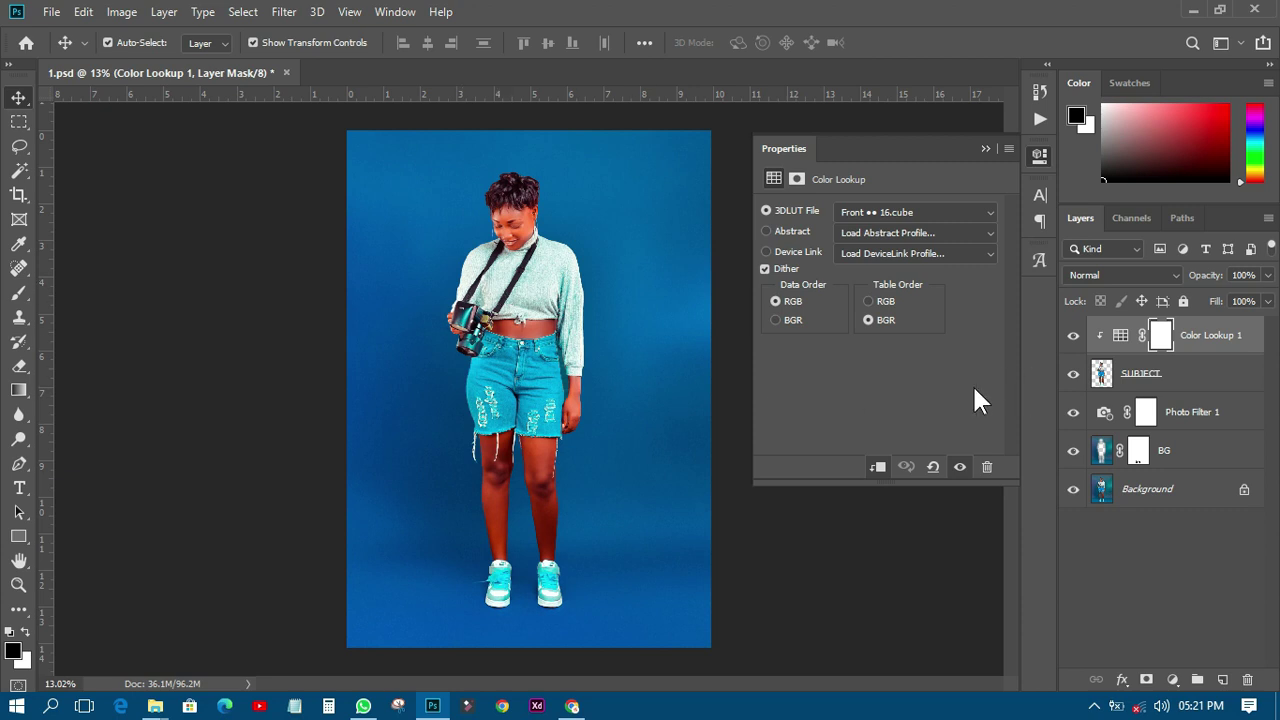
pyautogui.scroll(4, 514, 143)
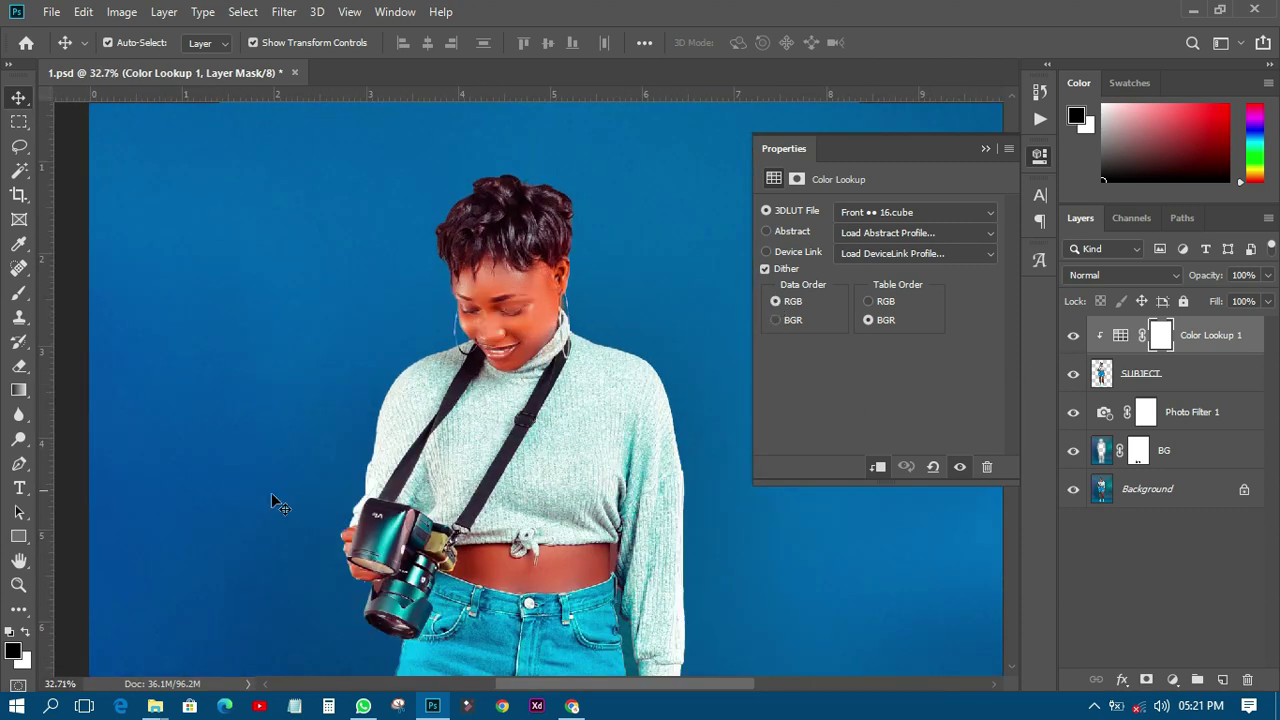
pyautogui.scroll(-3, 686, 243)
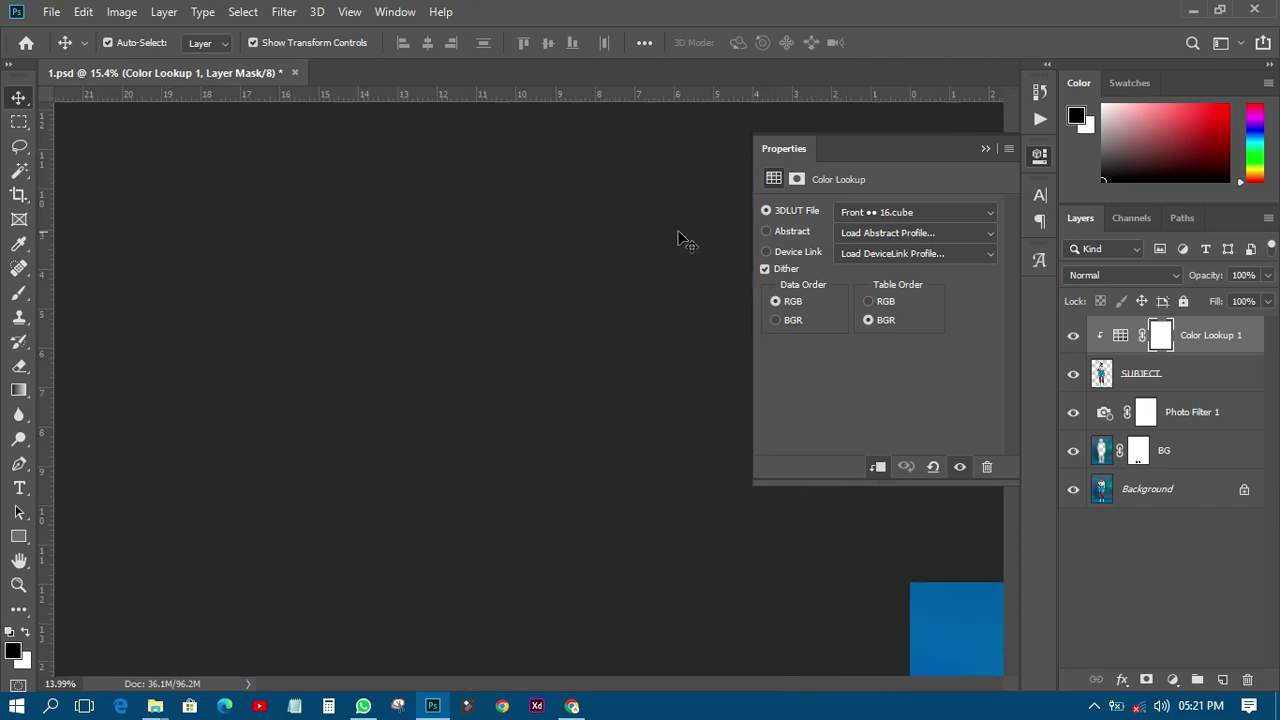
pyautogui.scroll(-1, 686, 243)
pyautogui.click(1039, 155)
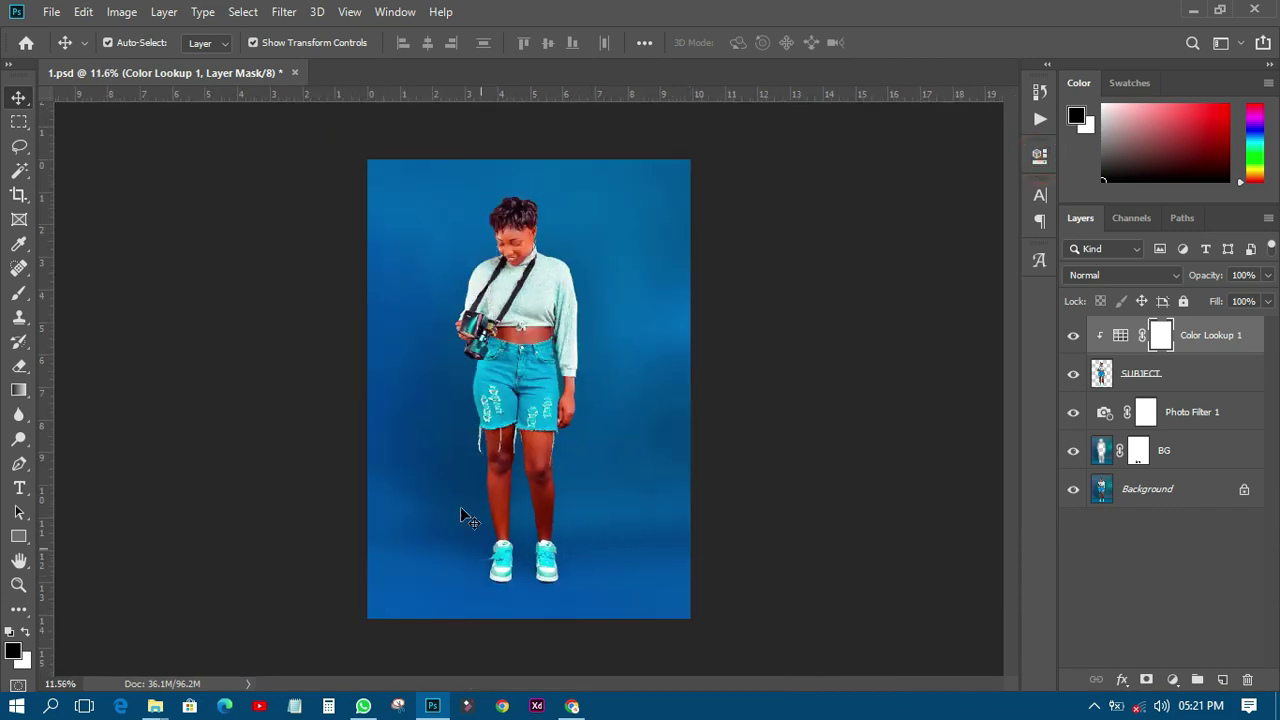
# Step: Look over the 8 bit Fs and Dodge and Burn actions in the ABM Graphics set, then view the whole portrait
pyautogui.scroll(1, 455, 445)
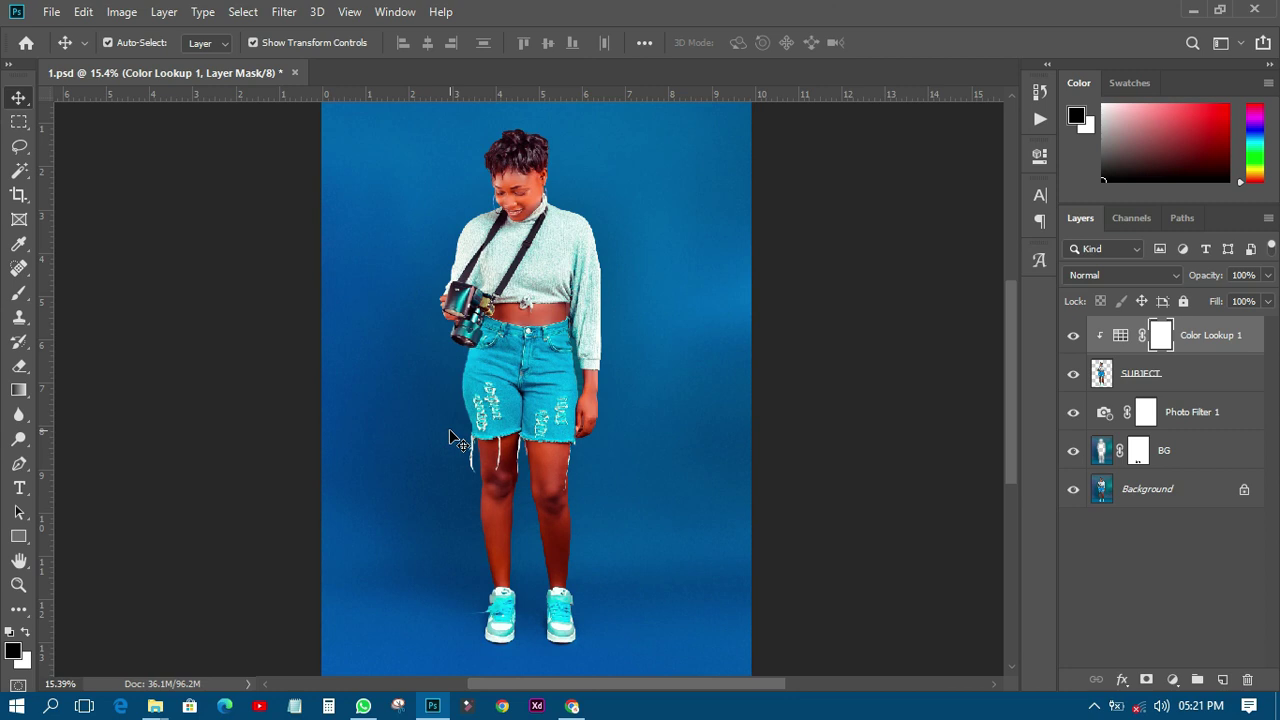
pyautogui.click(1038, 119)
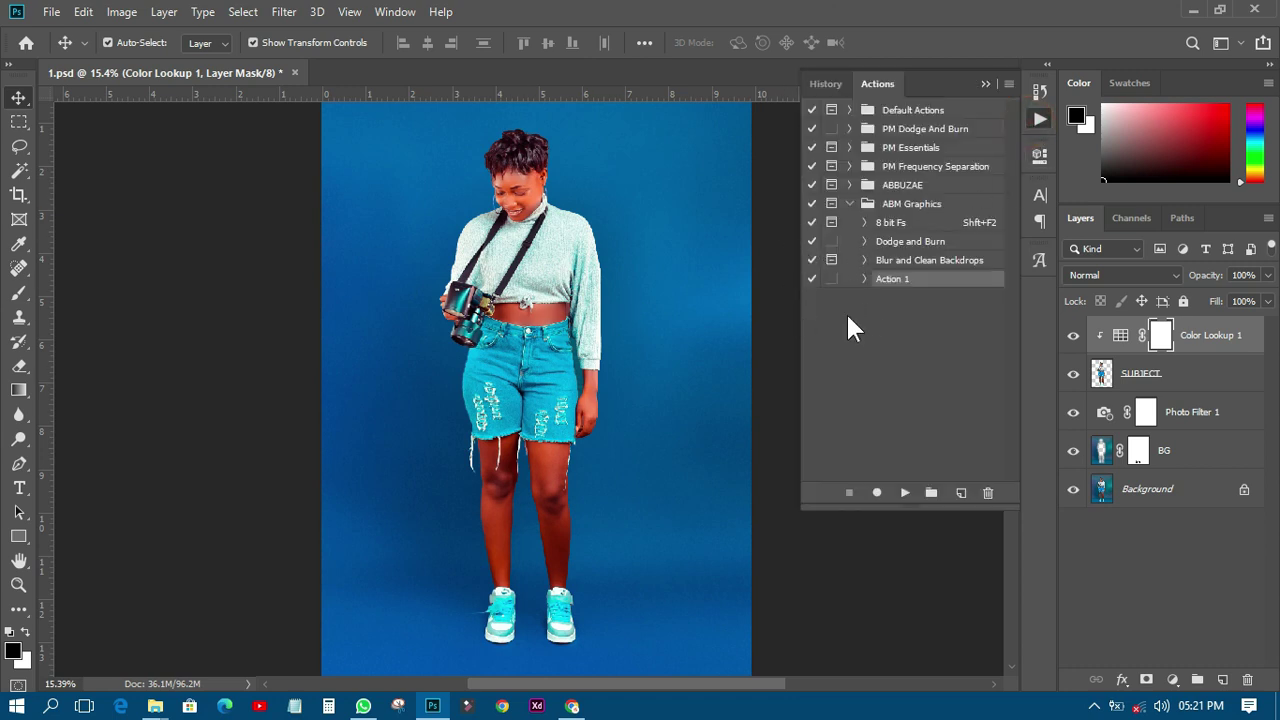
pyautogui.click(891, 224)
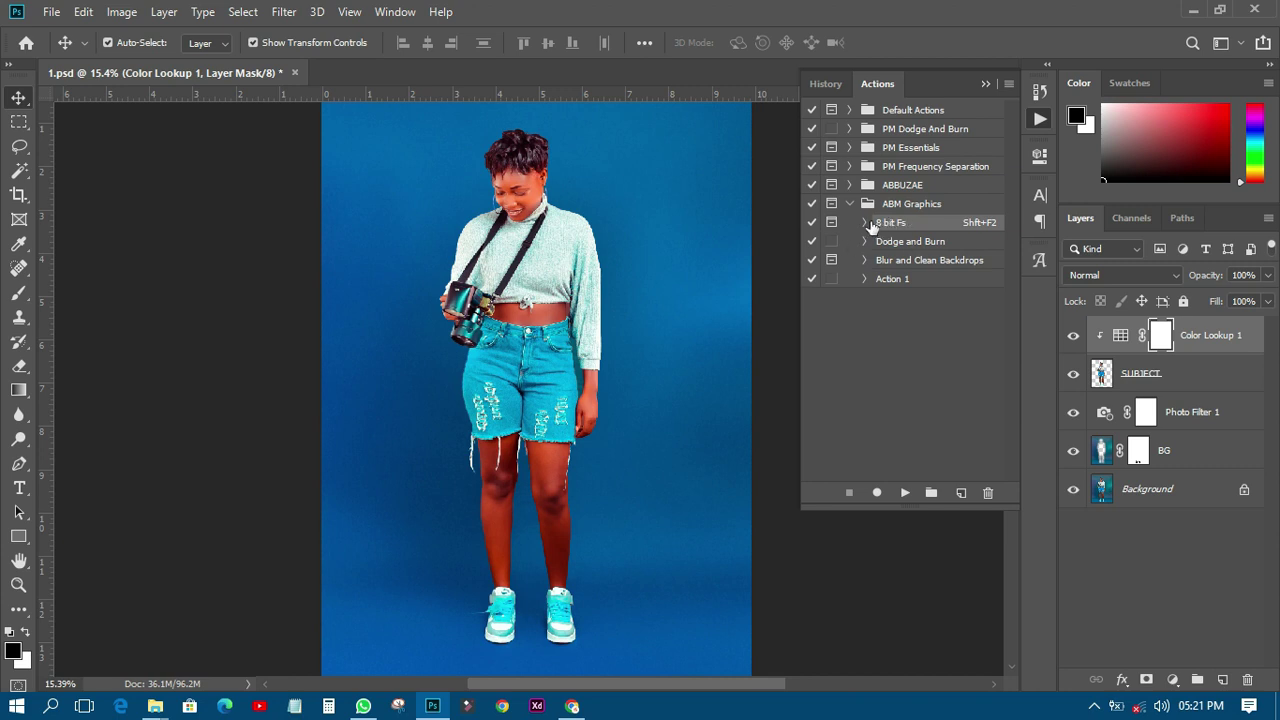
pyautogui.click(912, 245)
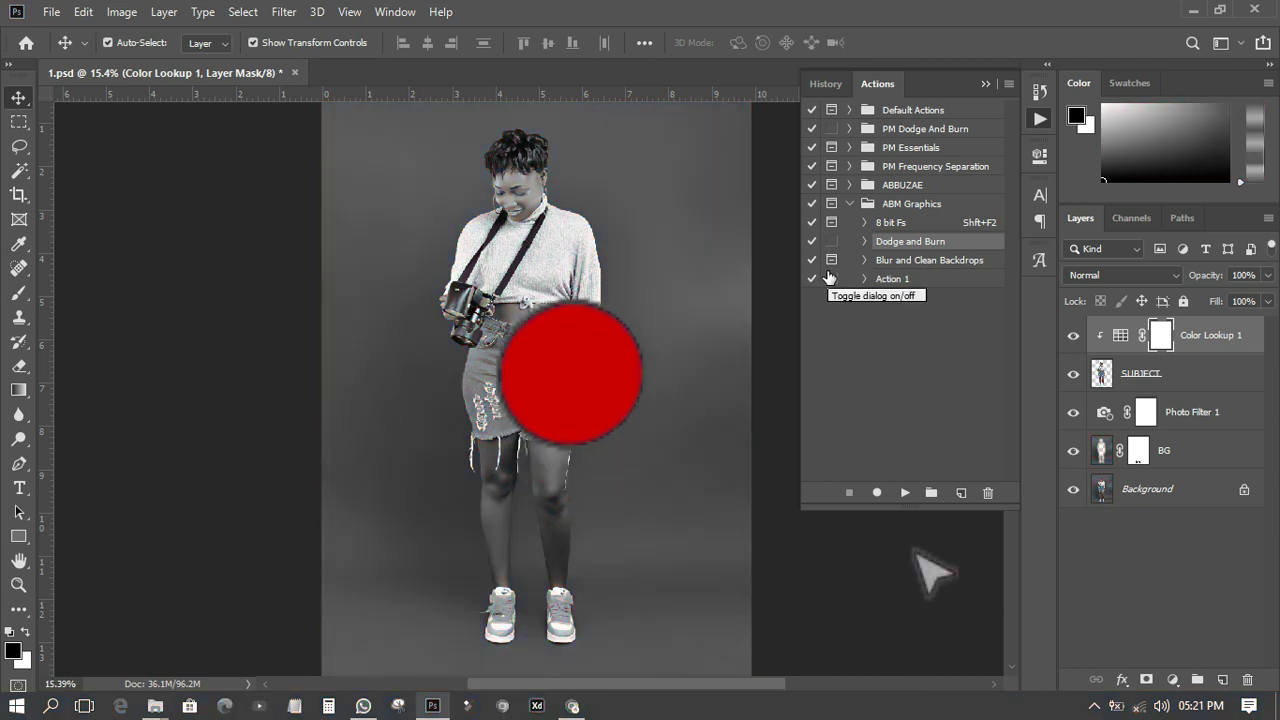
pyautogui.click(1040, 118)
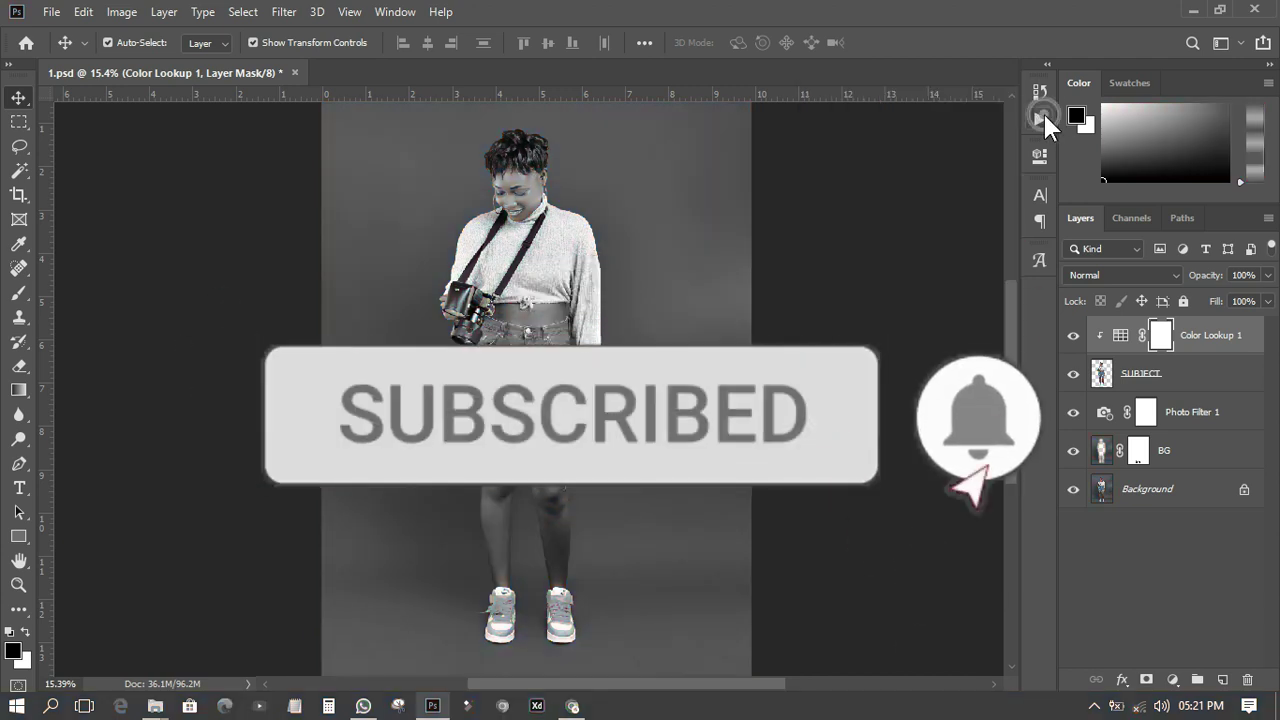
pyautogui.scroll(-2, 686, 320)
pyautogui.scroll(1, 398, 220)
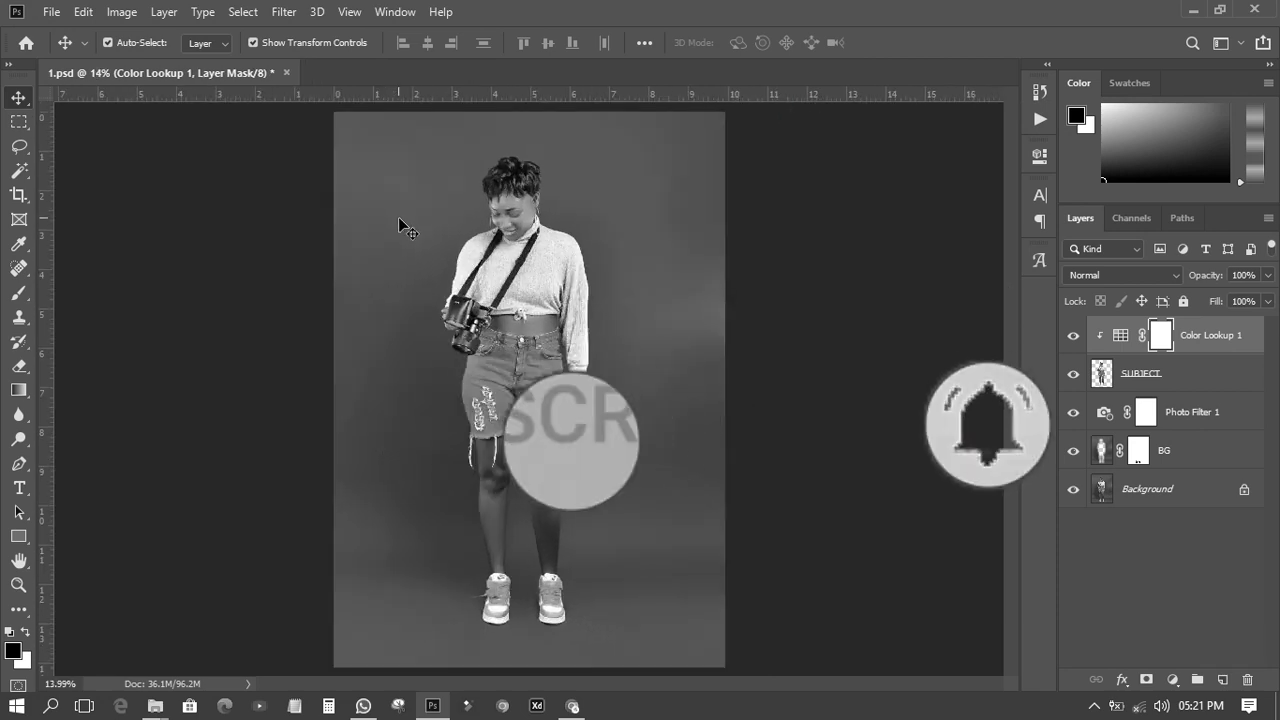